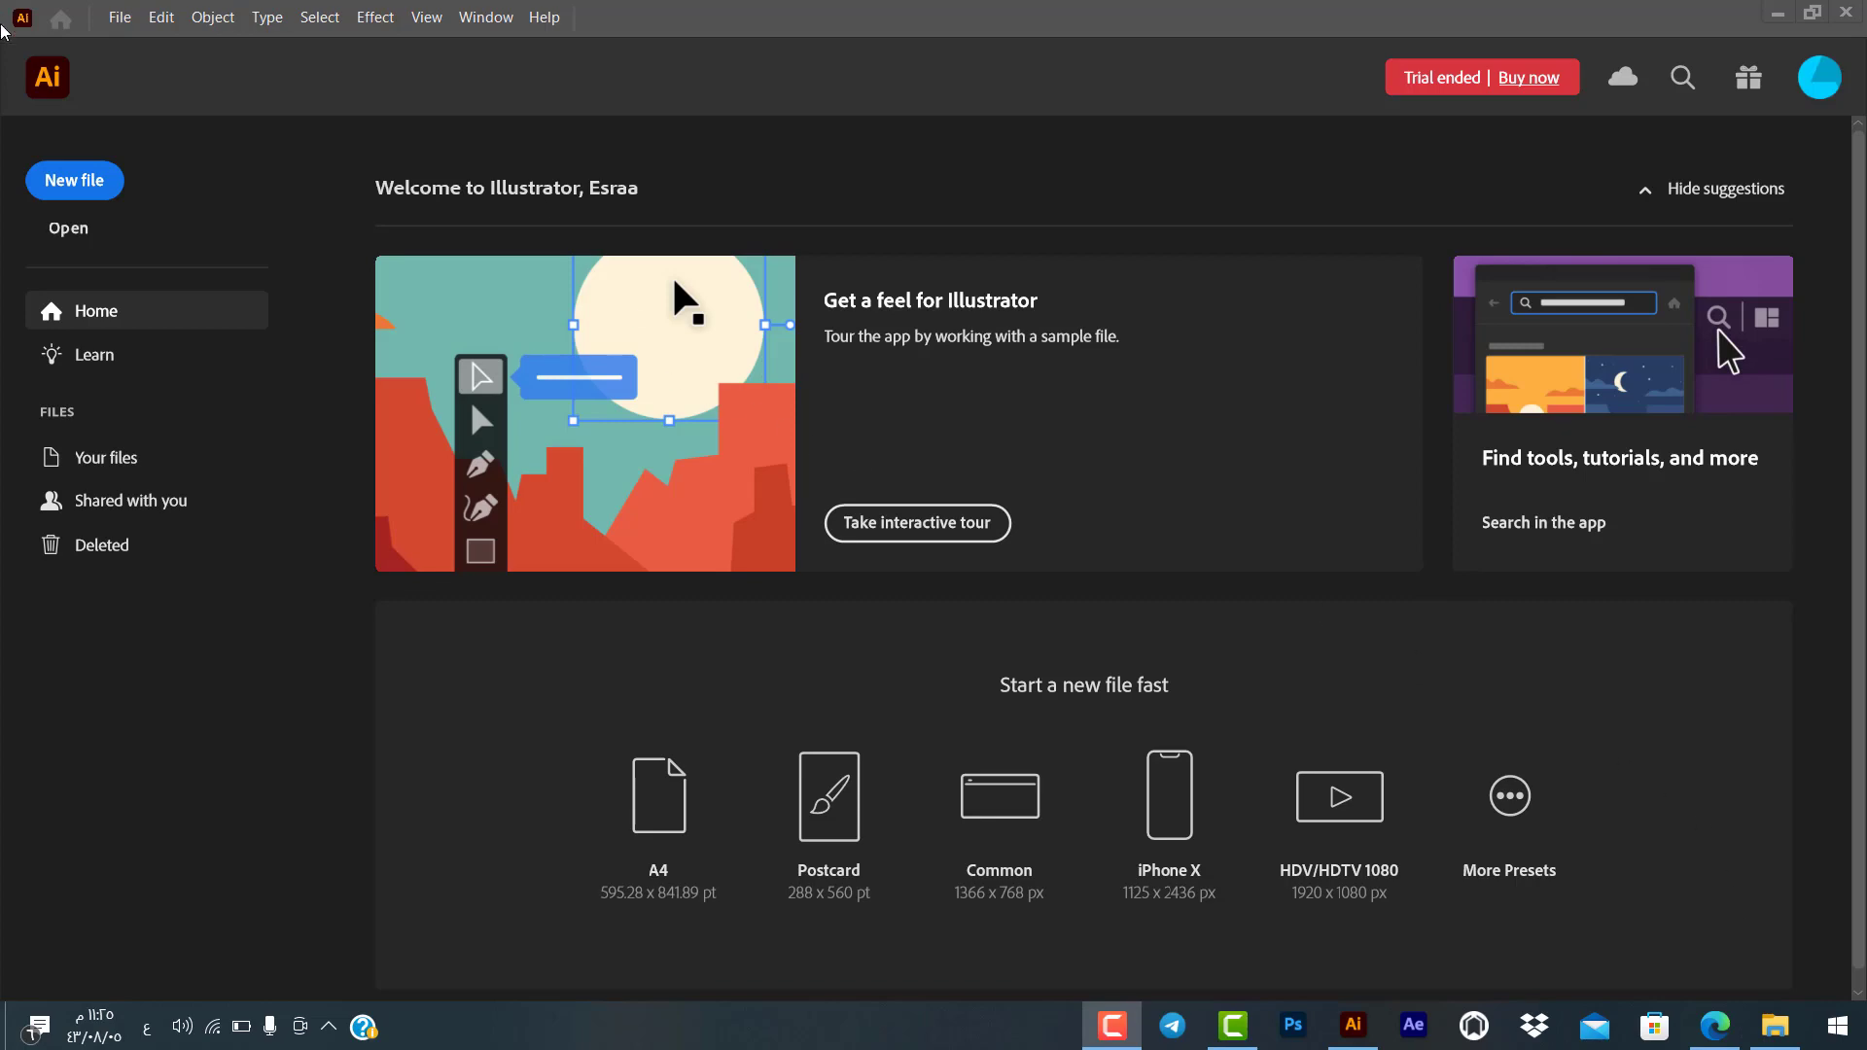
# Step: Create a new blank iPhone X document at 1125 × 2436 px
pyautogui.click(81, 175)
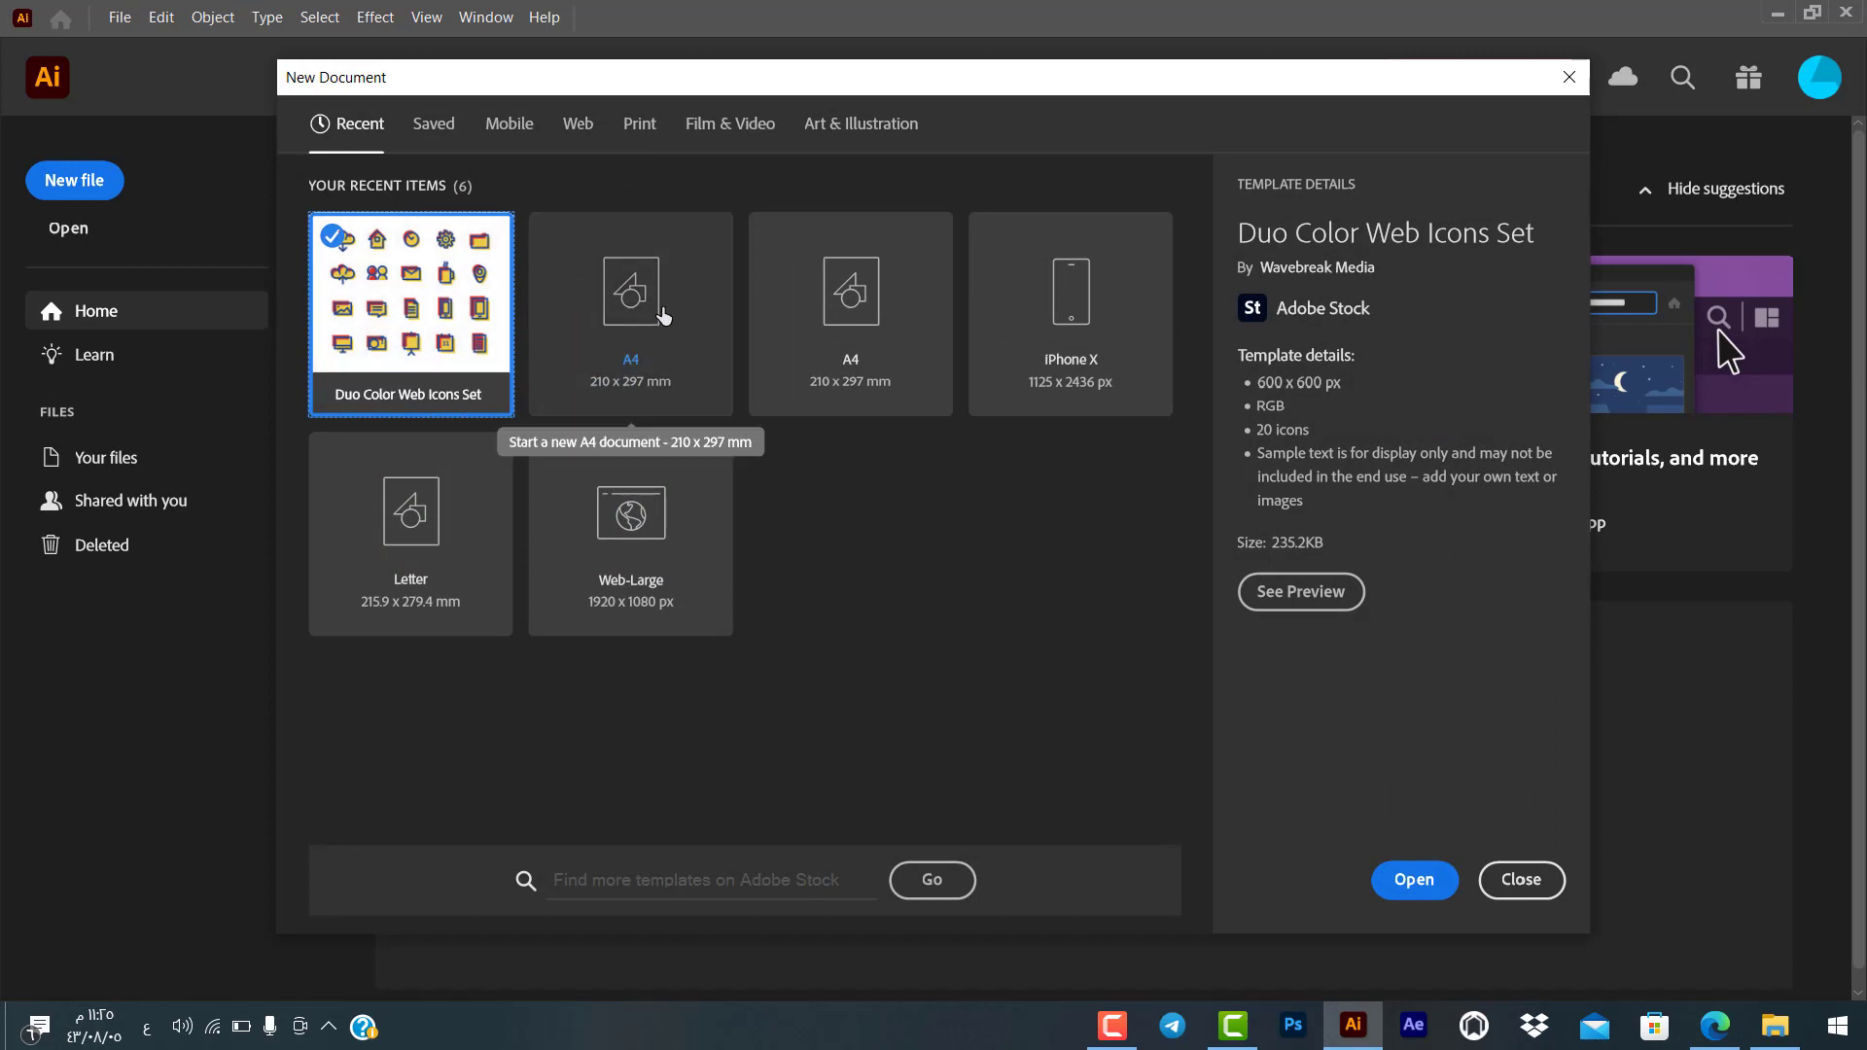
pyautogui.click(1075, 286)
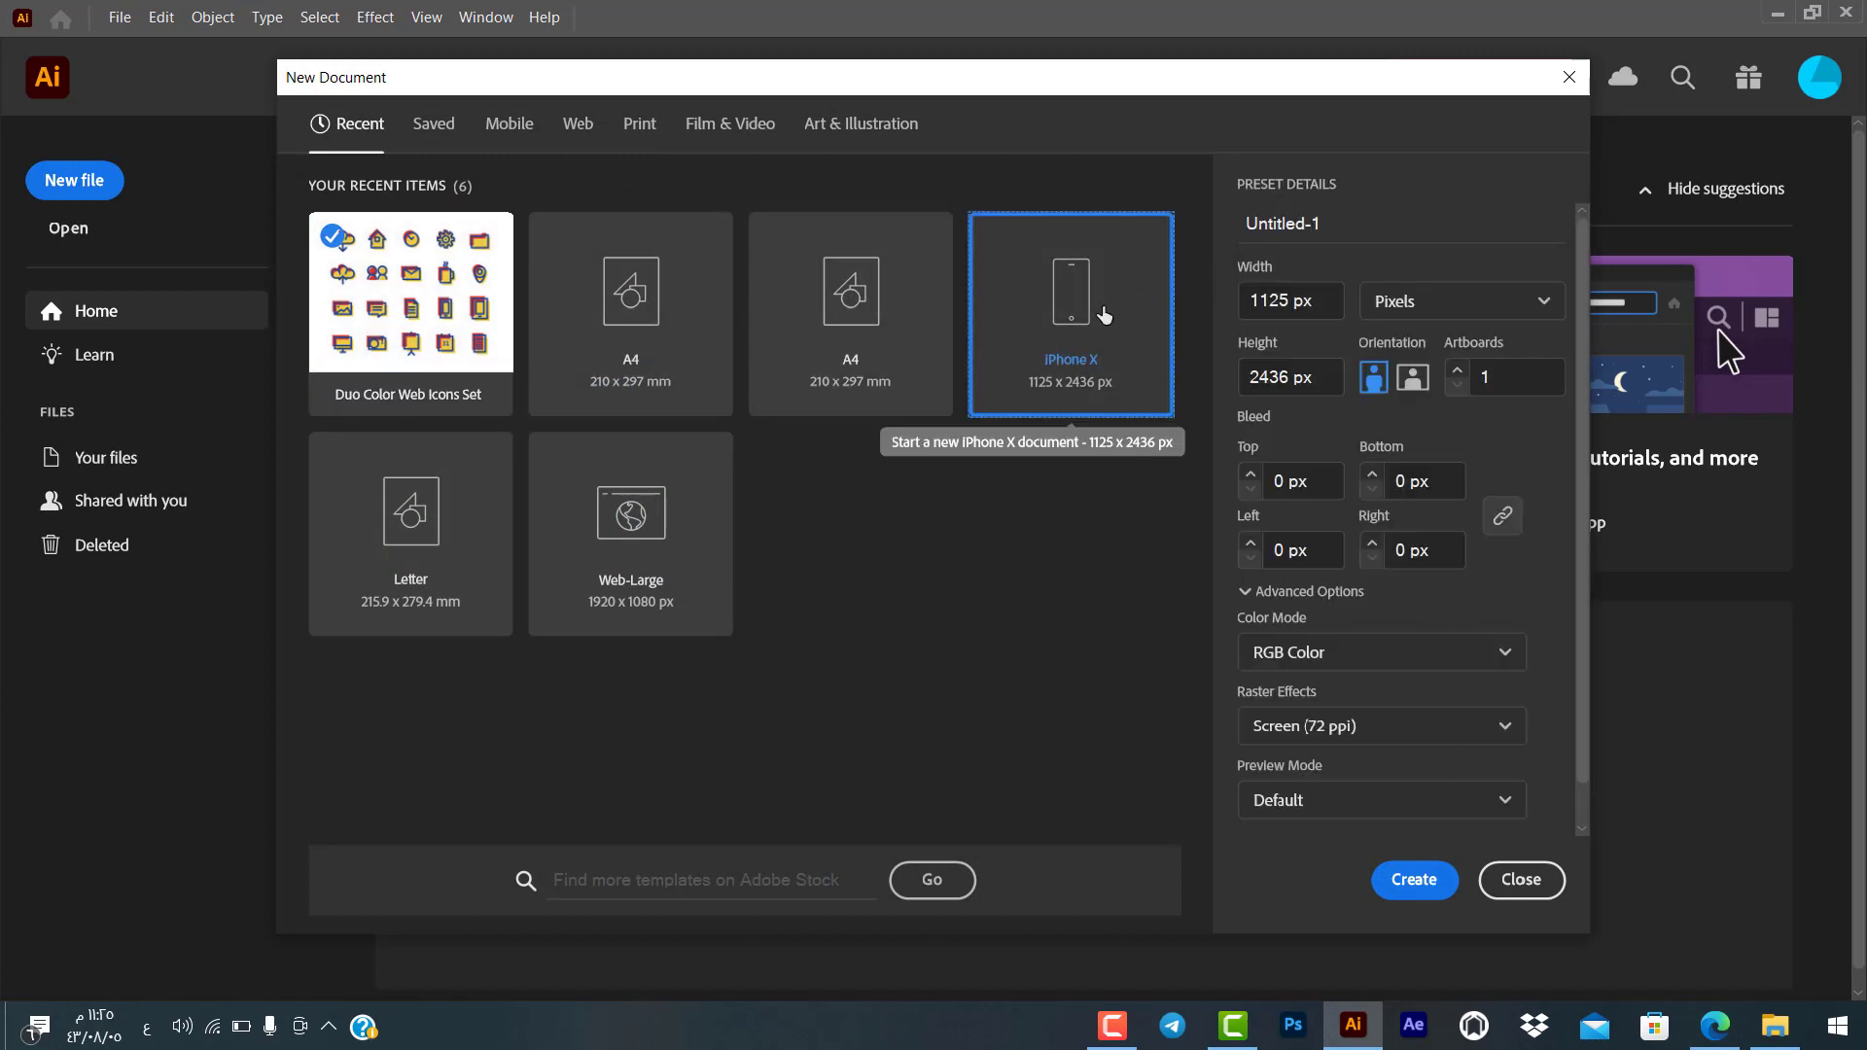
pyautogui.click(1418, 887)
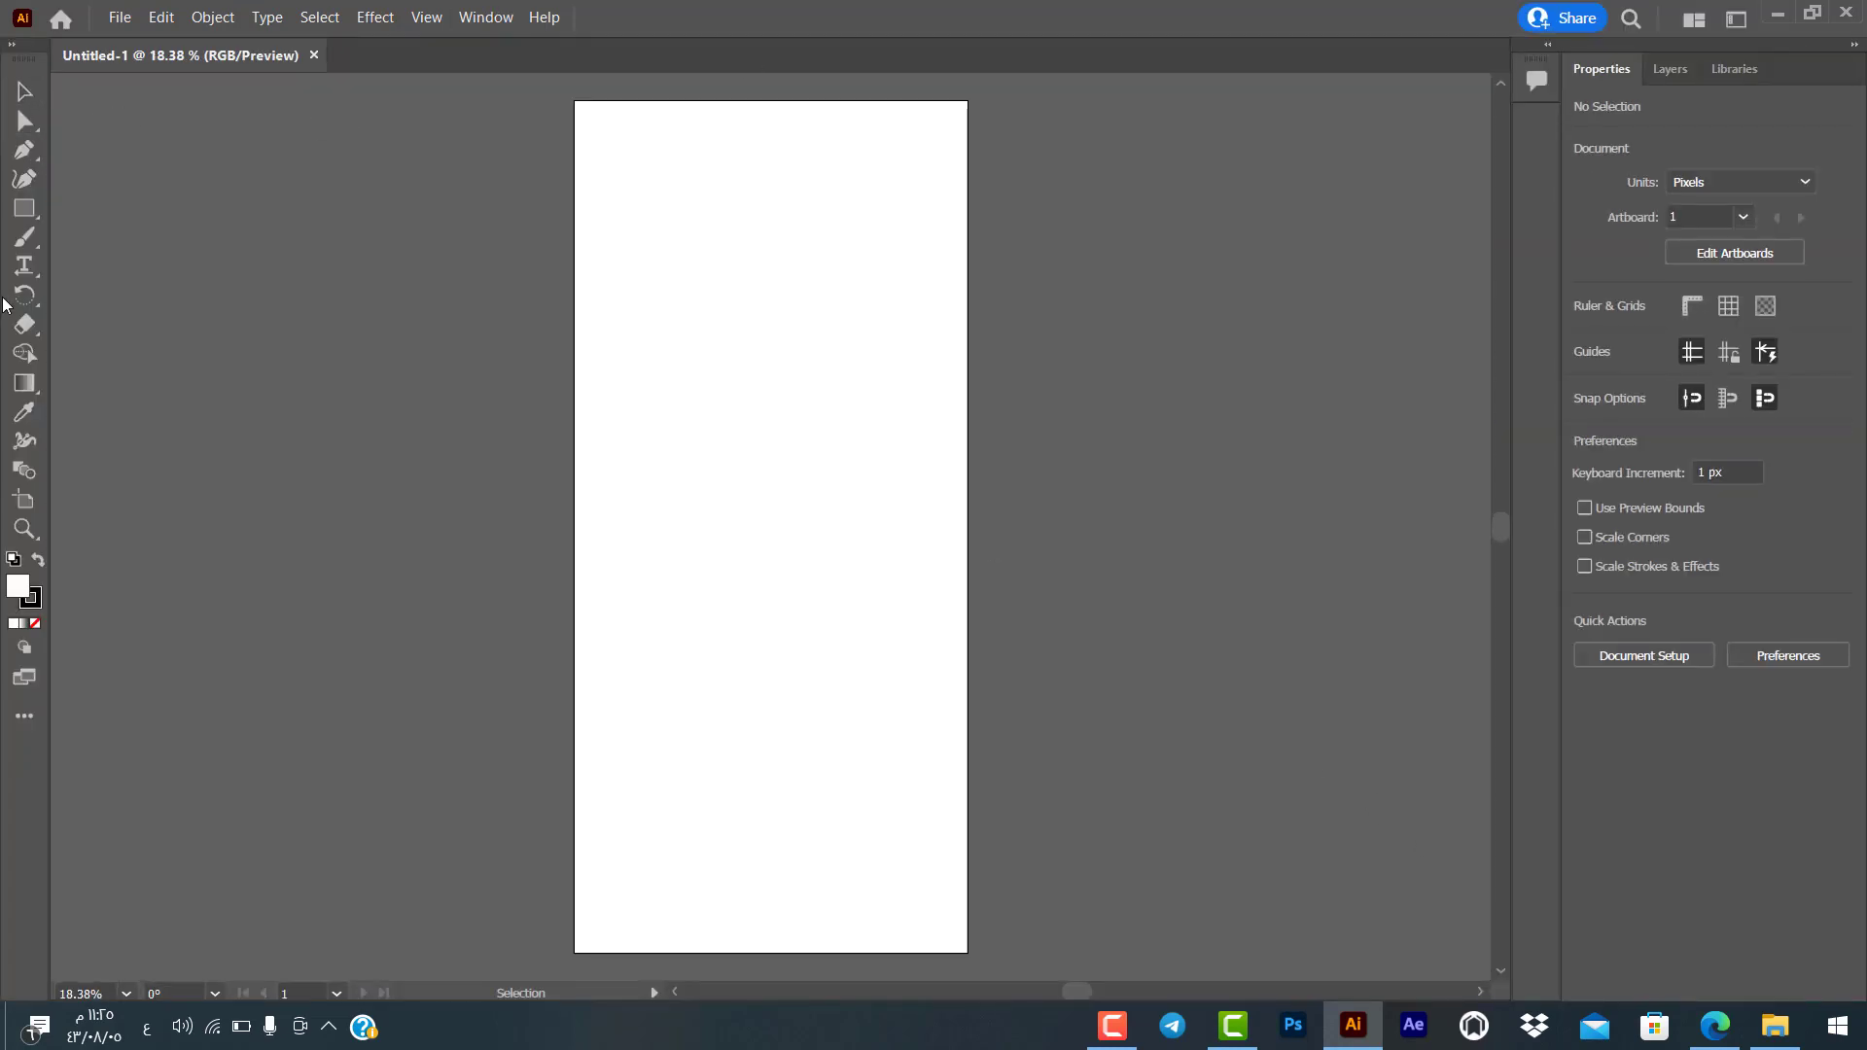
# Step: Draw overlapping white rectangles in the upper artboard, one sized exactly 586 × 683 px
pyautogui.click(29, 210)
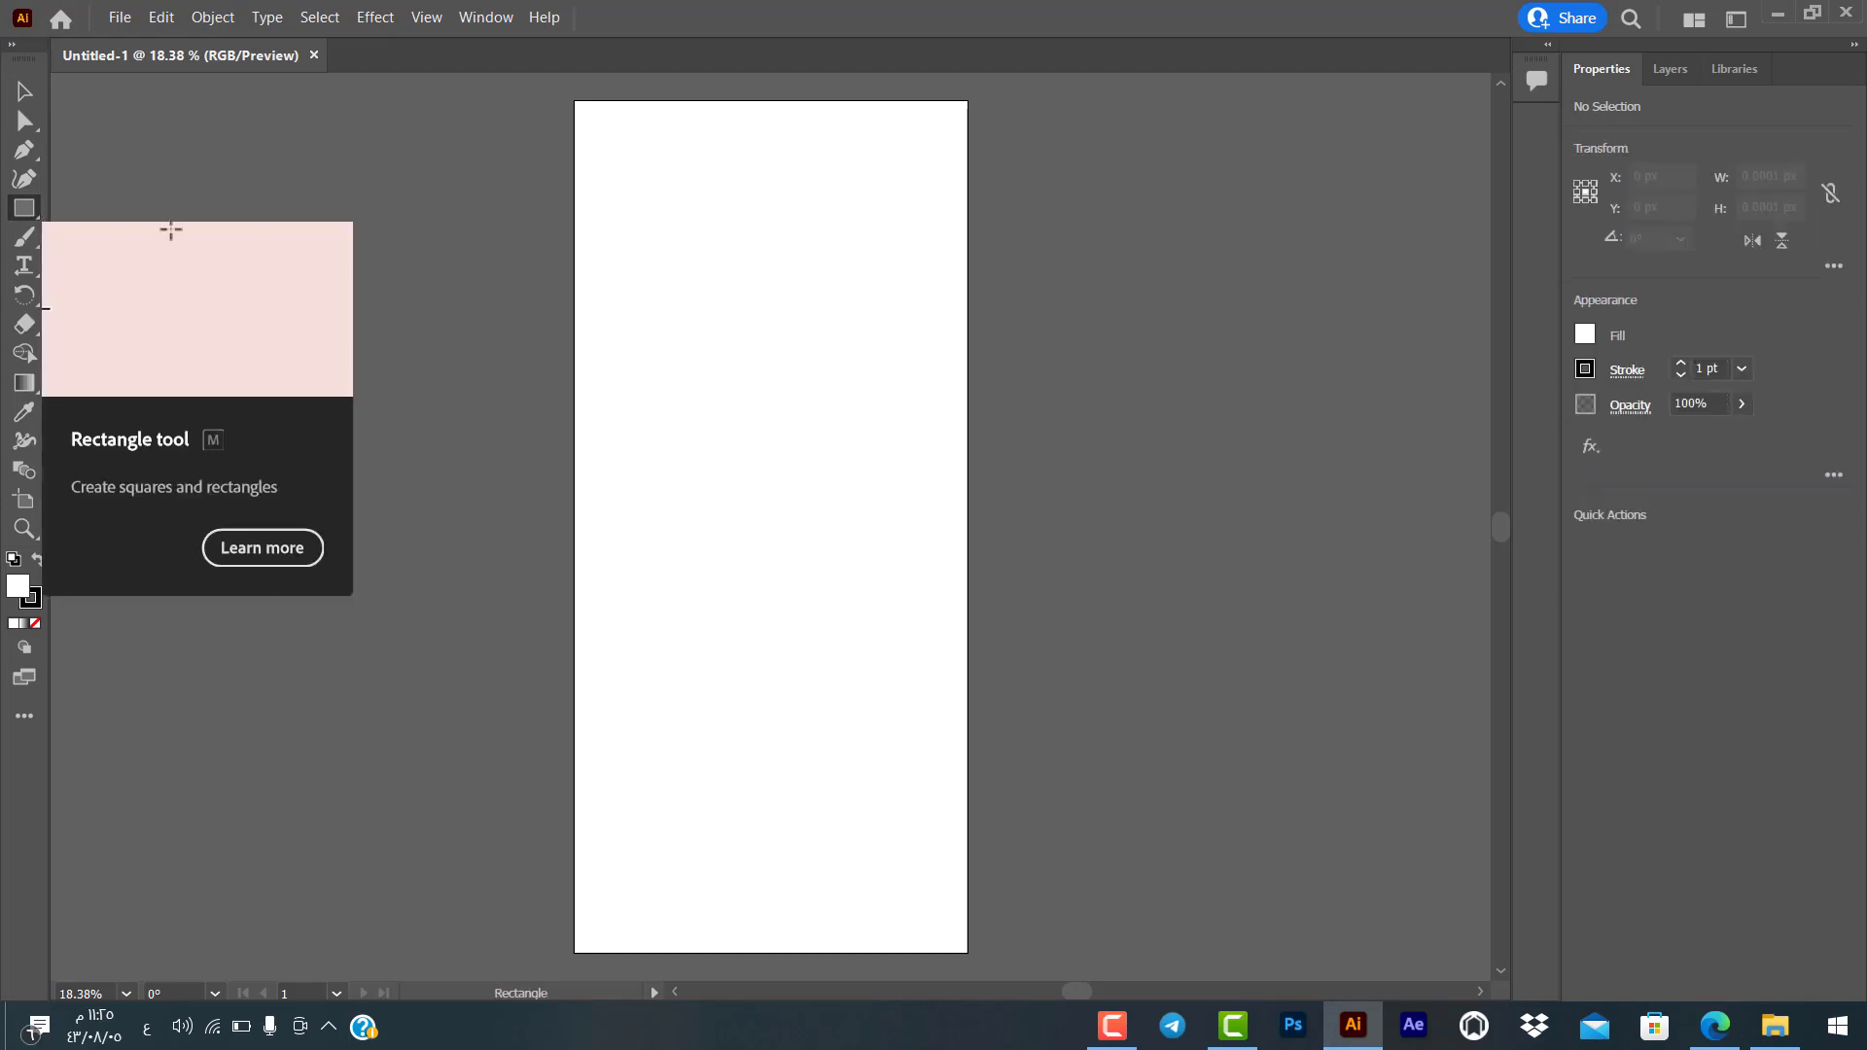
pyautogui.moveTo(684, 255); pyautogui.dragTo(889, 494)
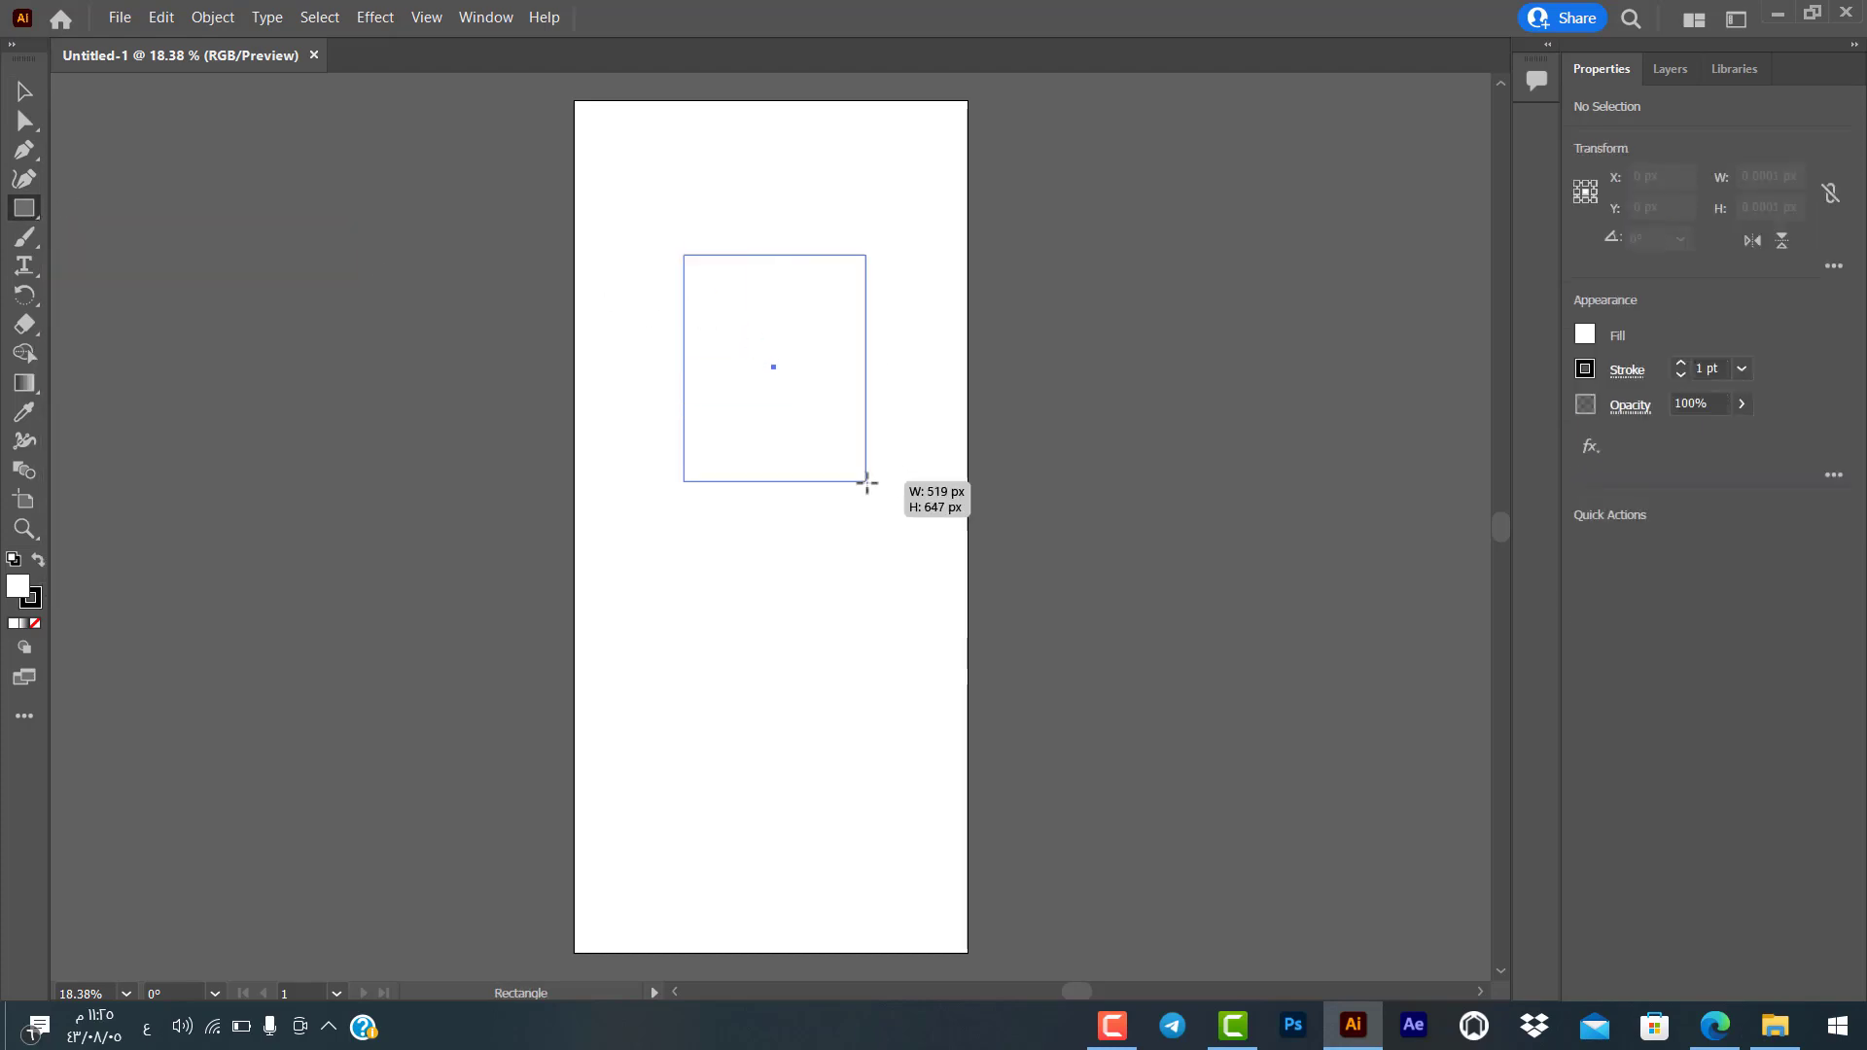
pyautogui.click(838, 383)
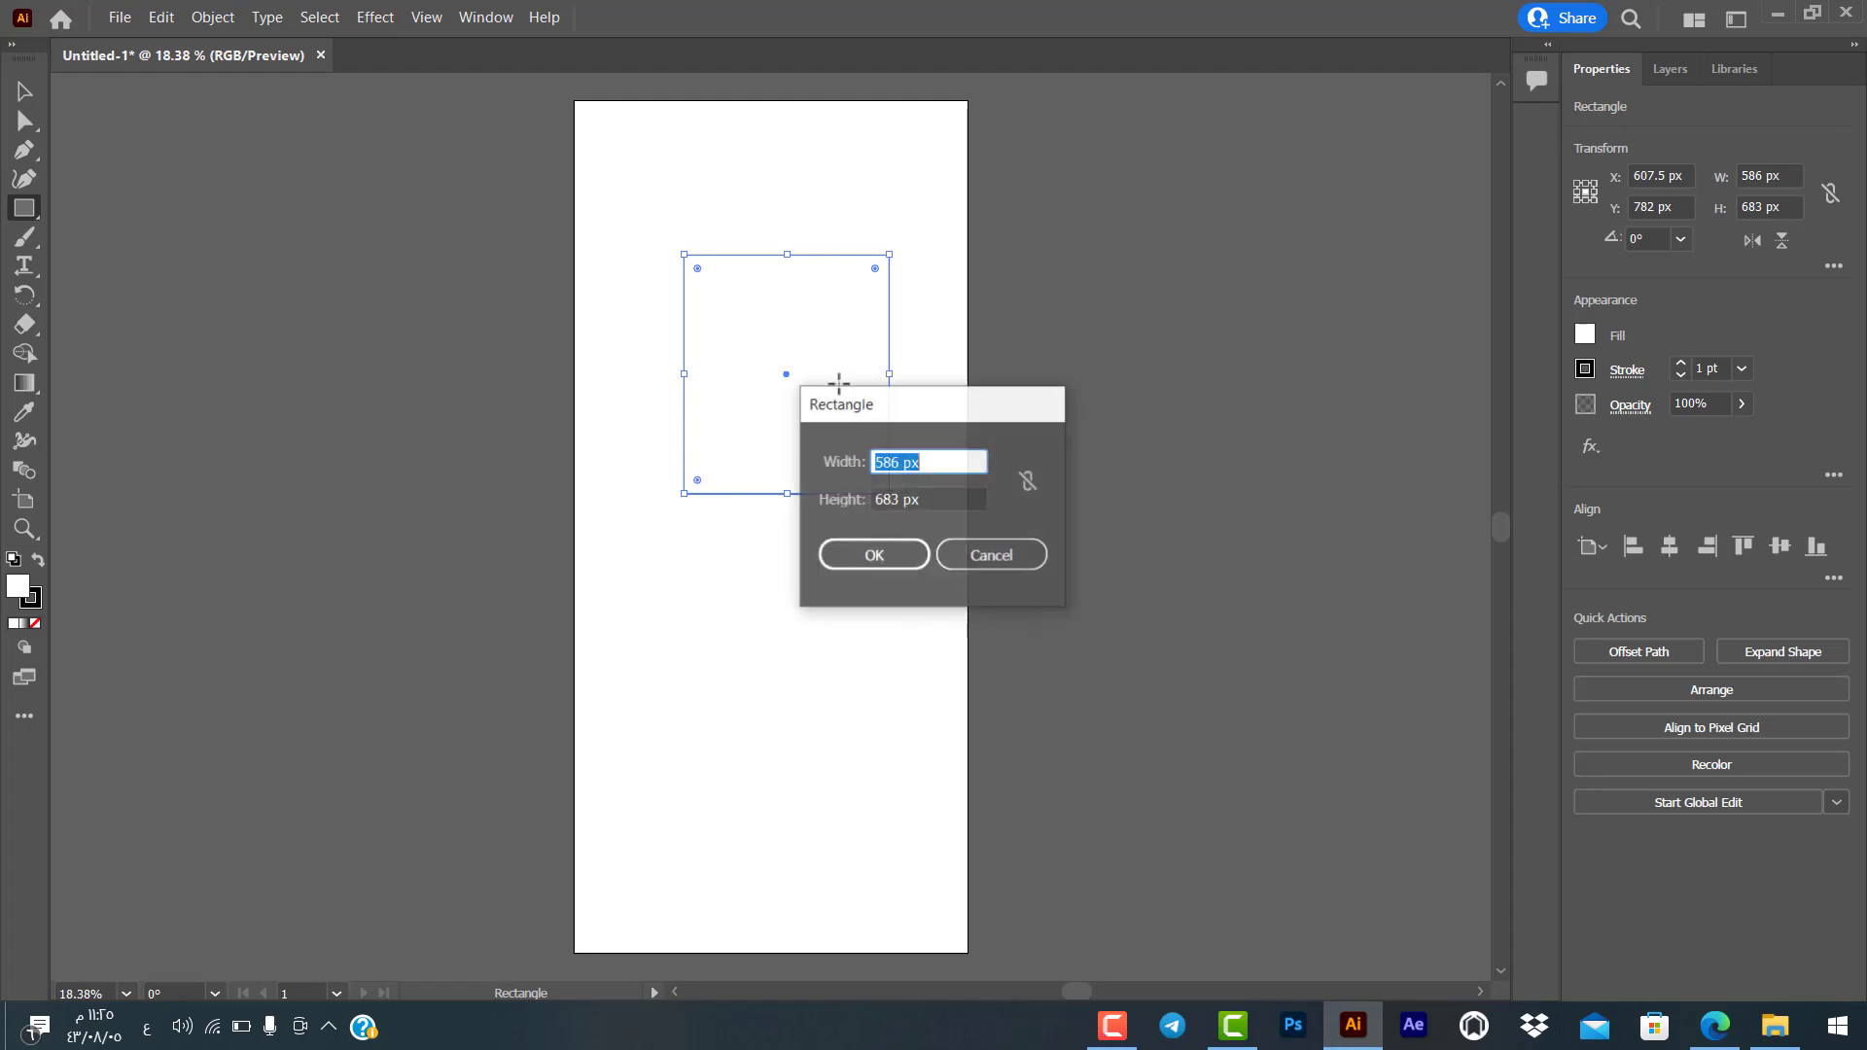
pyautogui.click(895, 554)
pyautogui.moveTo(937, 520)
pyautogui.mouseDown()
pyautogui.moveTo(834, 394)
pyautogui.moveTo(708, 309)
pyautogui.mouseUp()
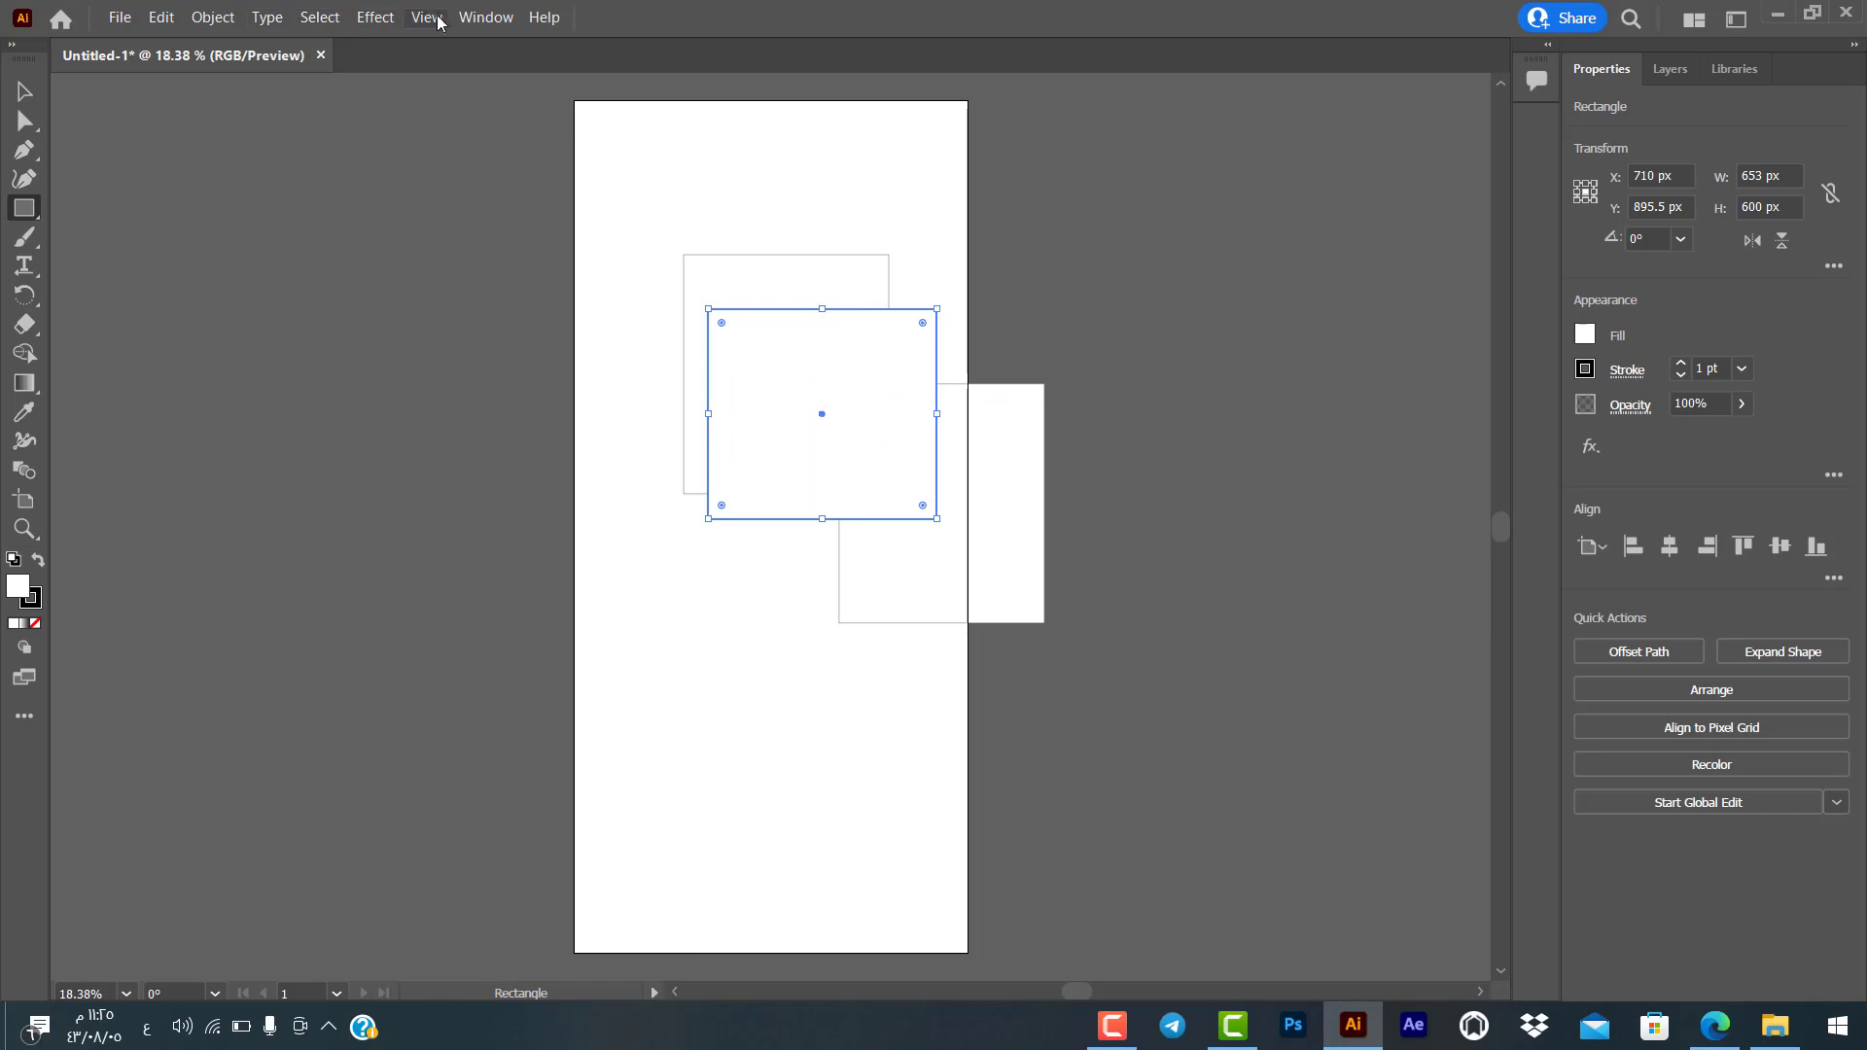
# Step: Apply a 3D Plane effect to the front rectangle from the 3D and Materials panel
pyautogui.click(486, 18)
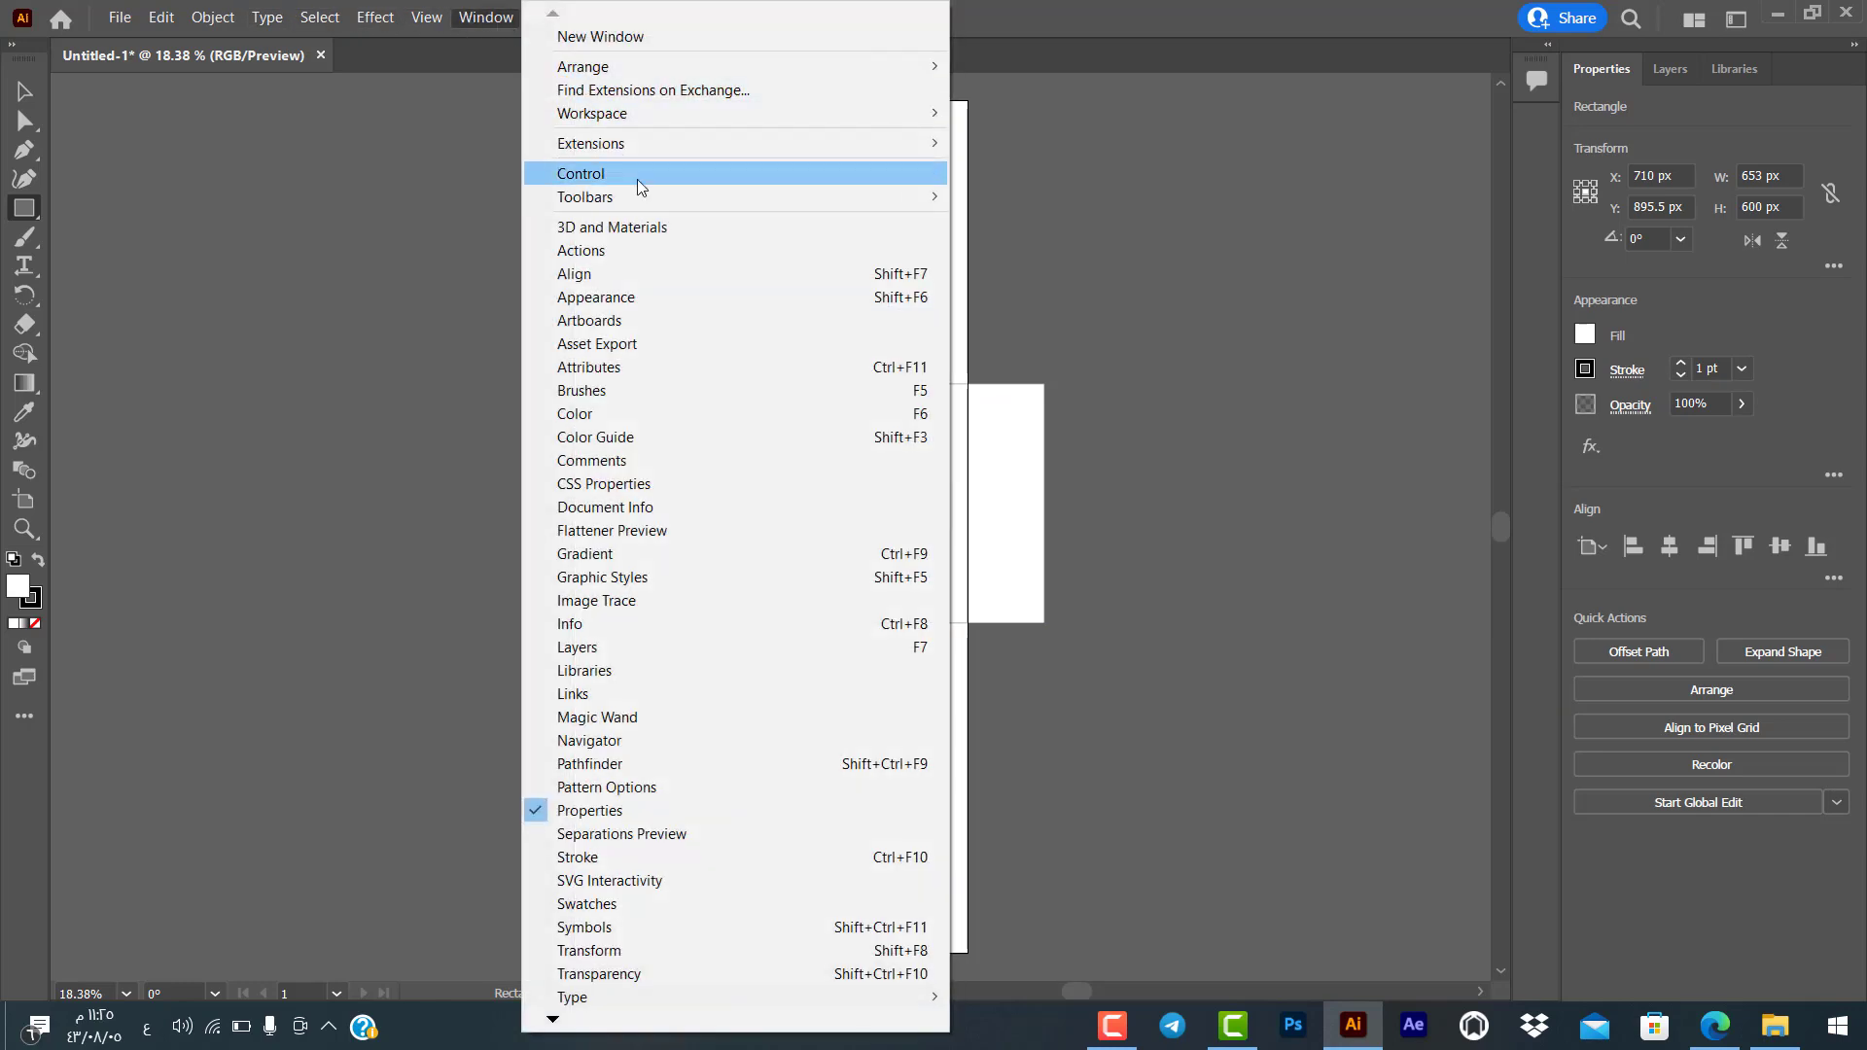
pyautogui.click(678, 236)
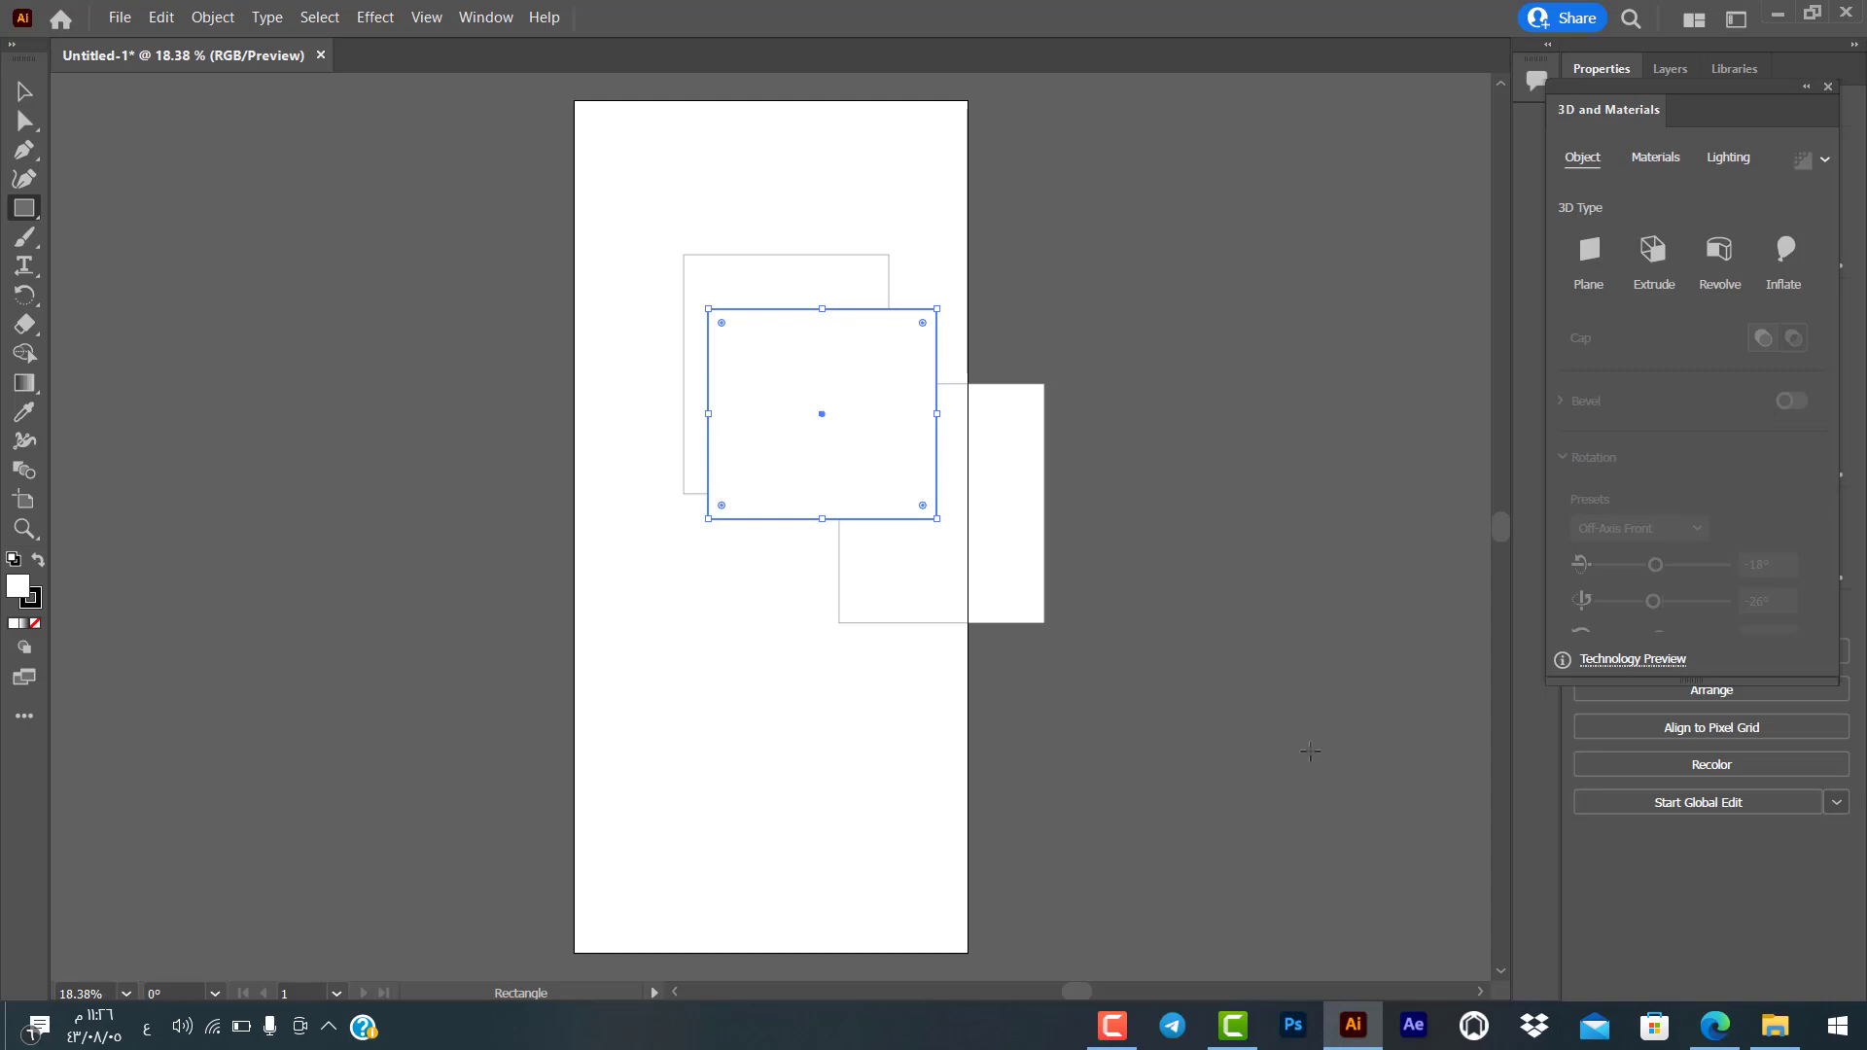
pyautogui.click(1590, 250)
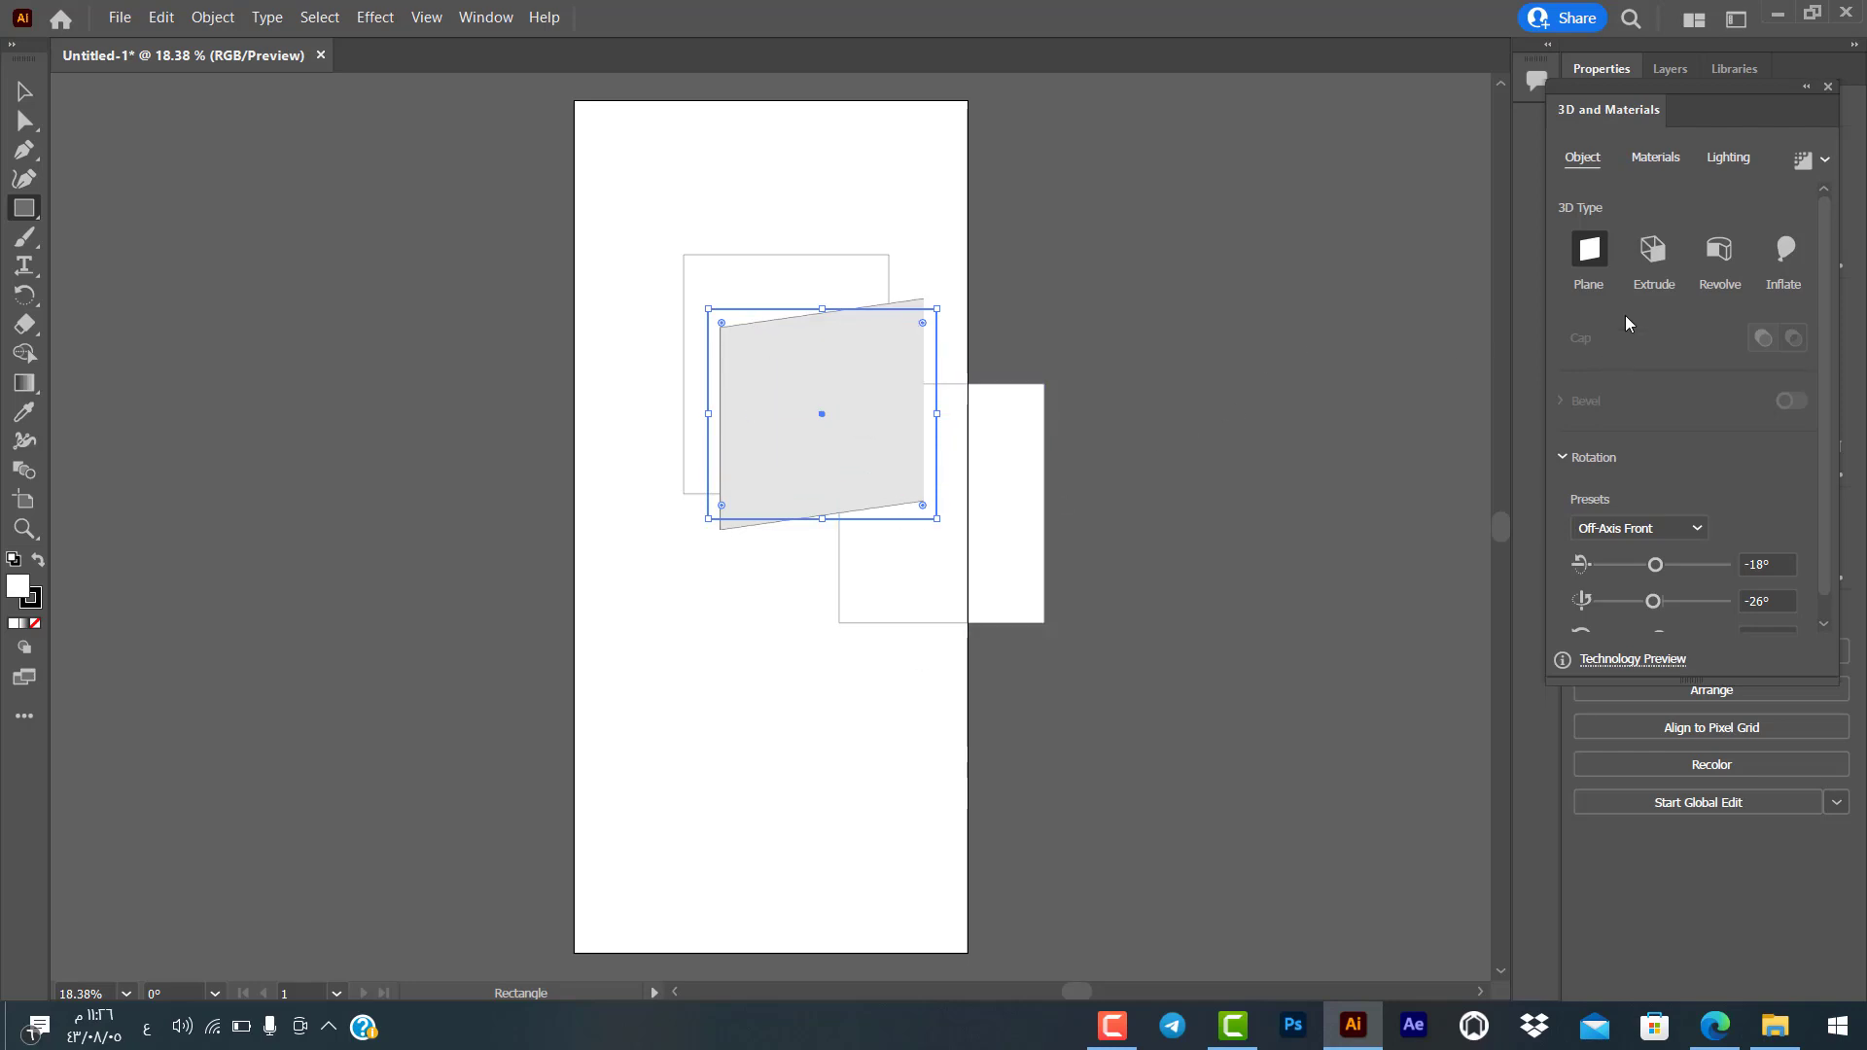
# Step: Extrude the plane into a dark box and settle its depth at about 282
pyautogui.click(1653, 249)
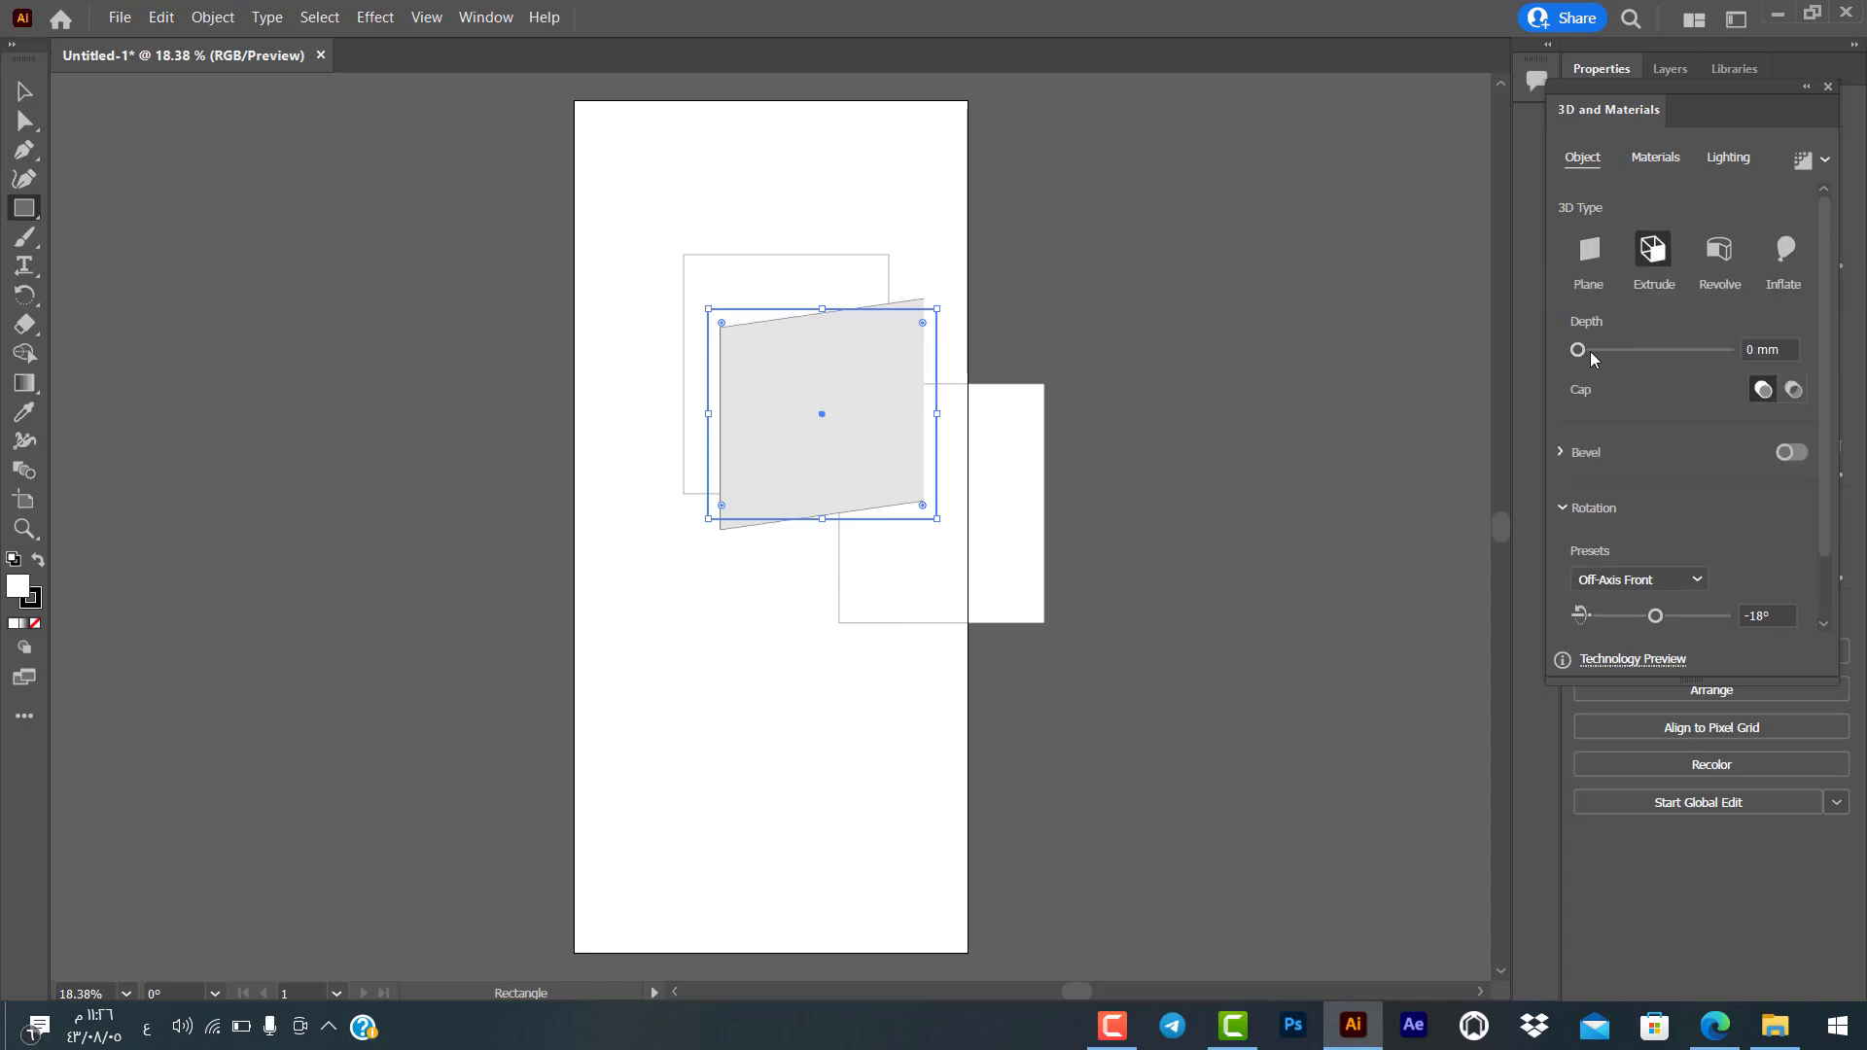
pyautogui.moveTo(1597, 350); pyautogui.dragTo(1625, 348)
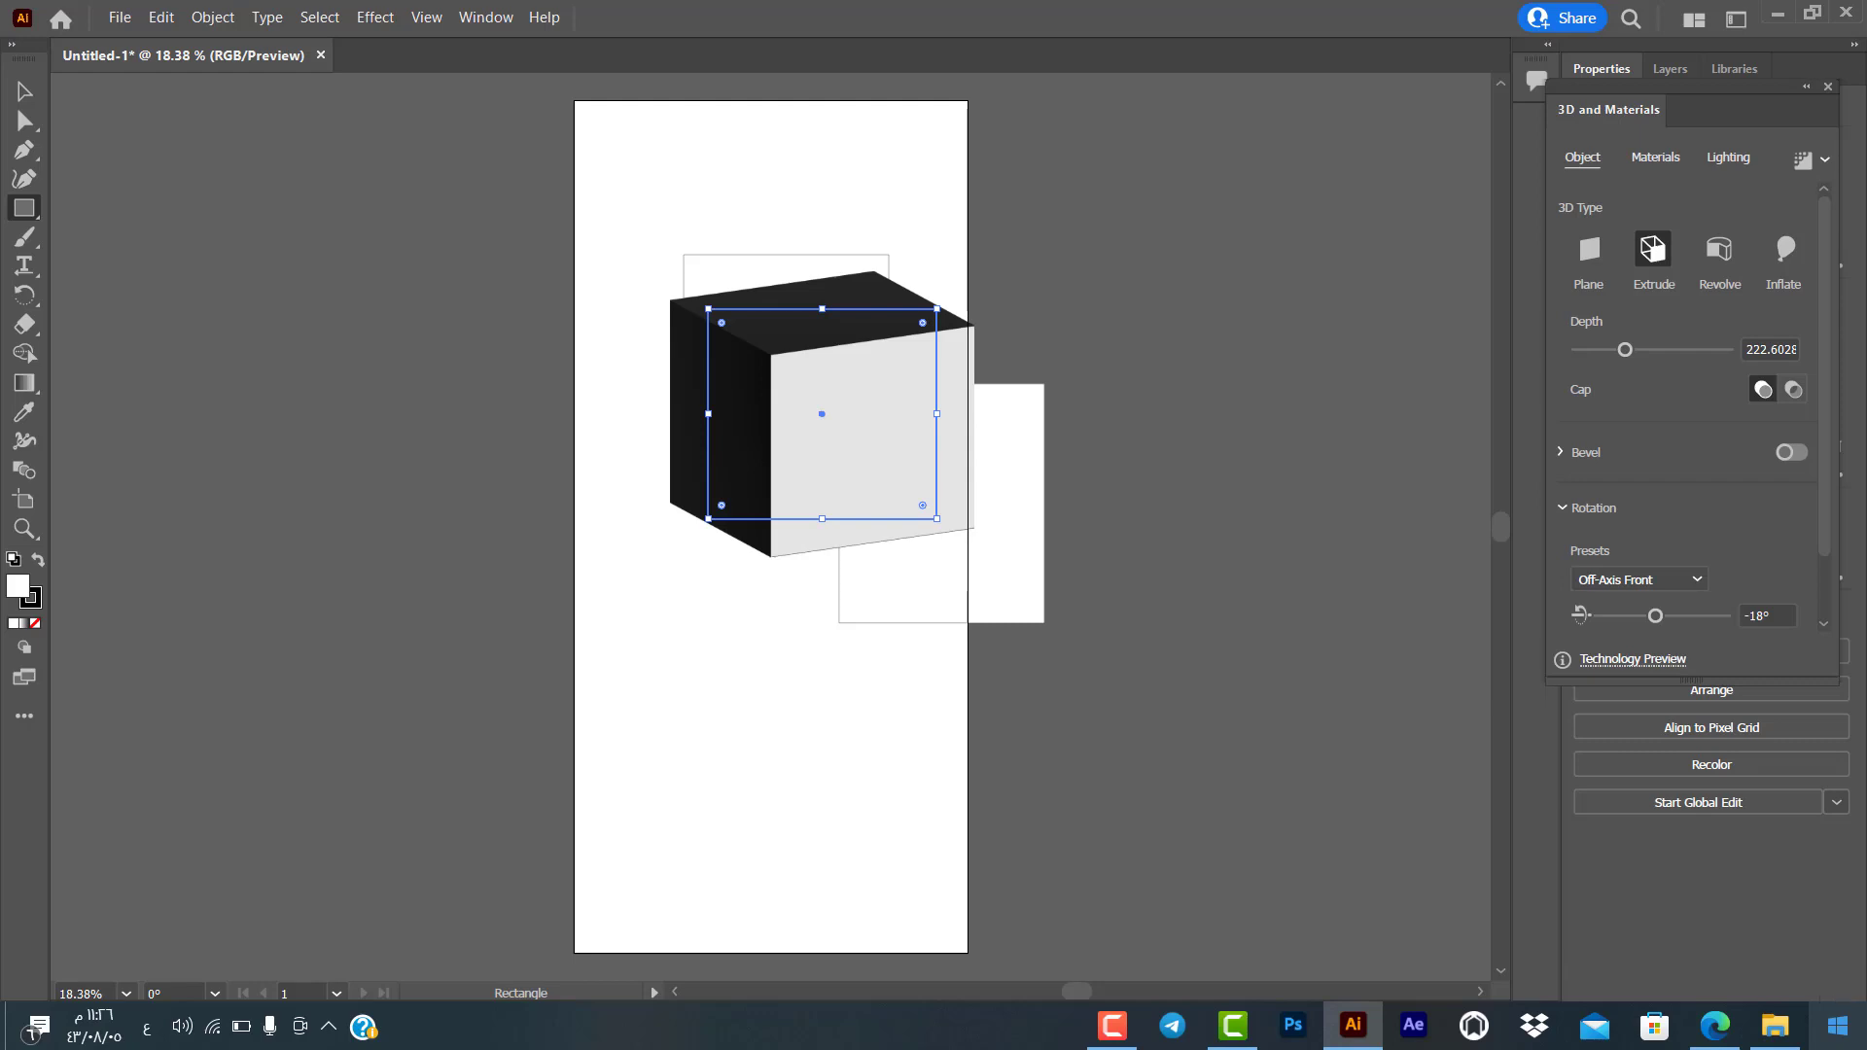
pyautogui.click(1671, 350)
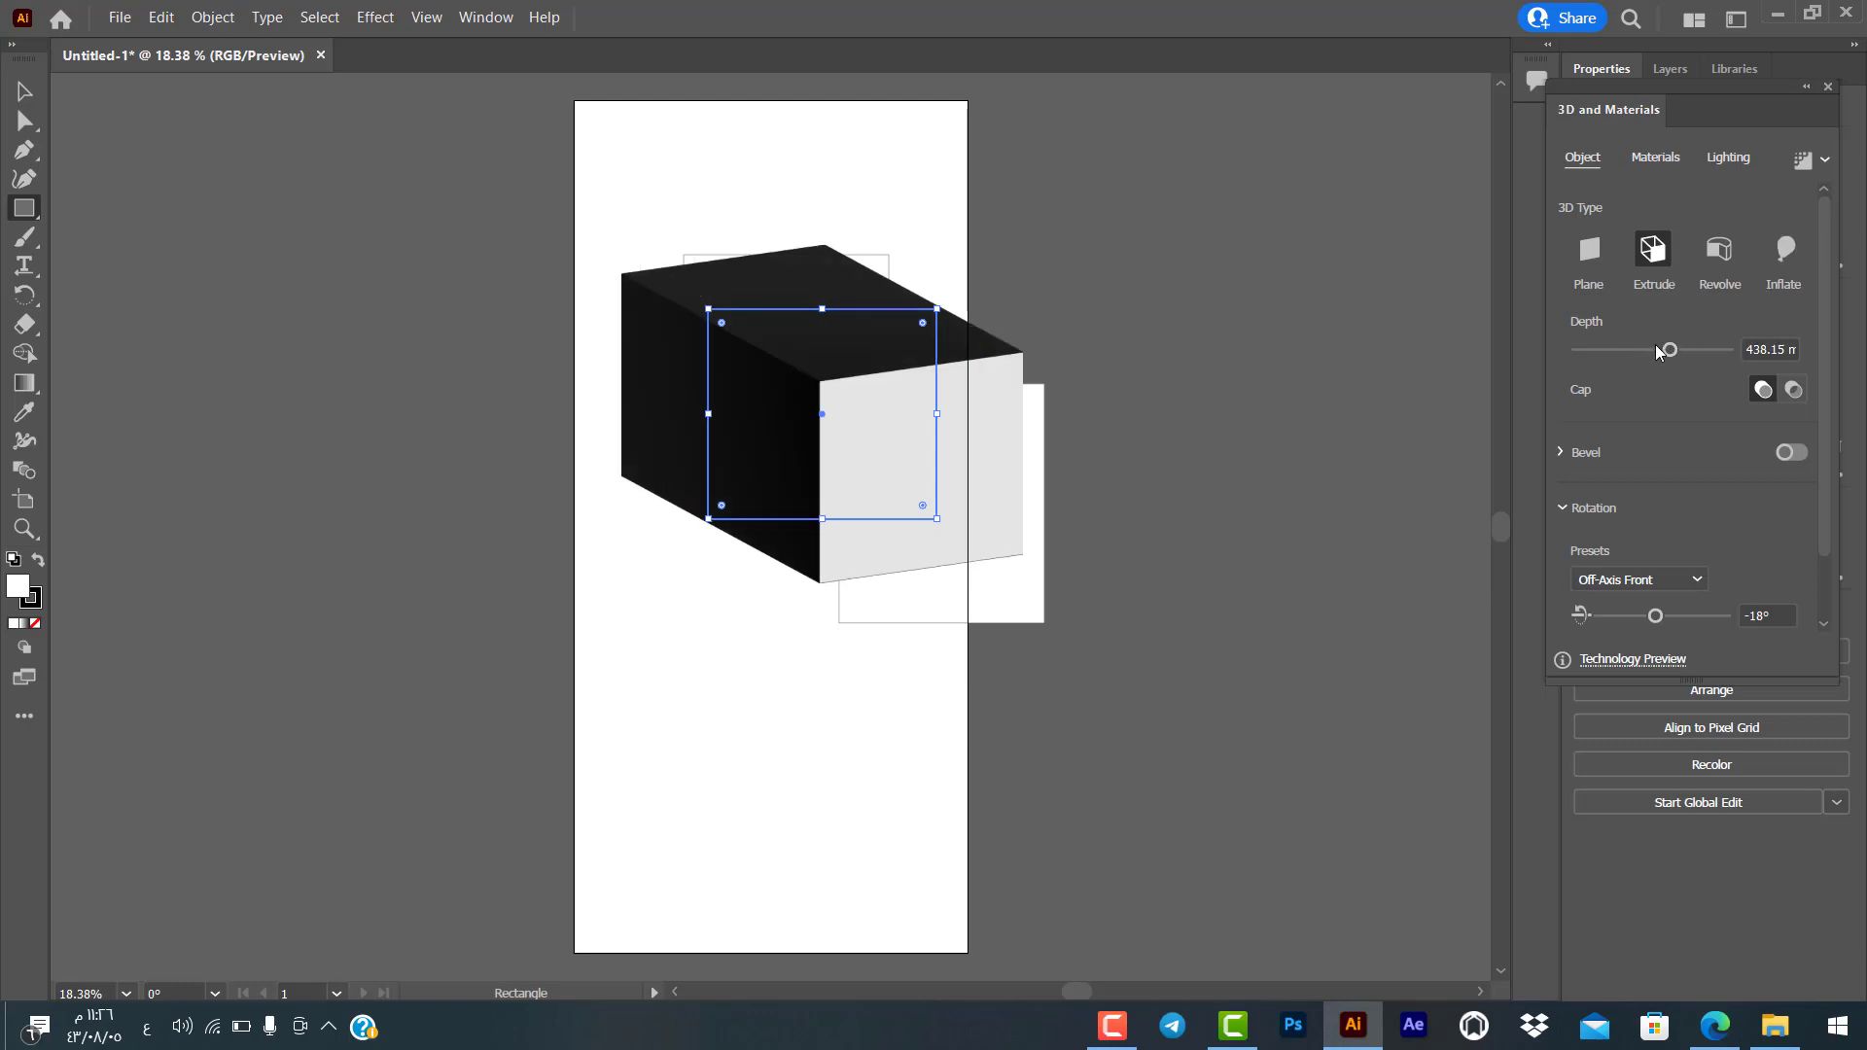
pyautogui.click(1648, 350)
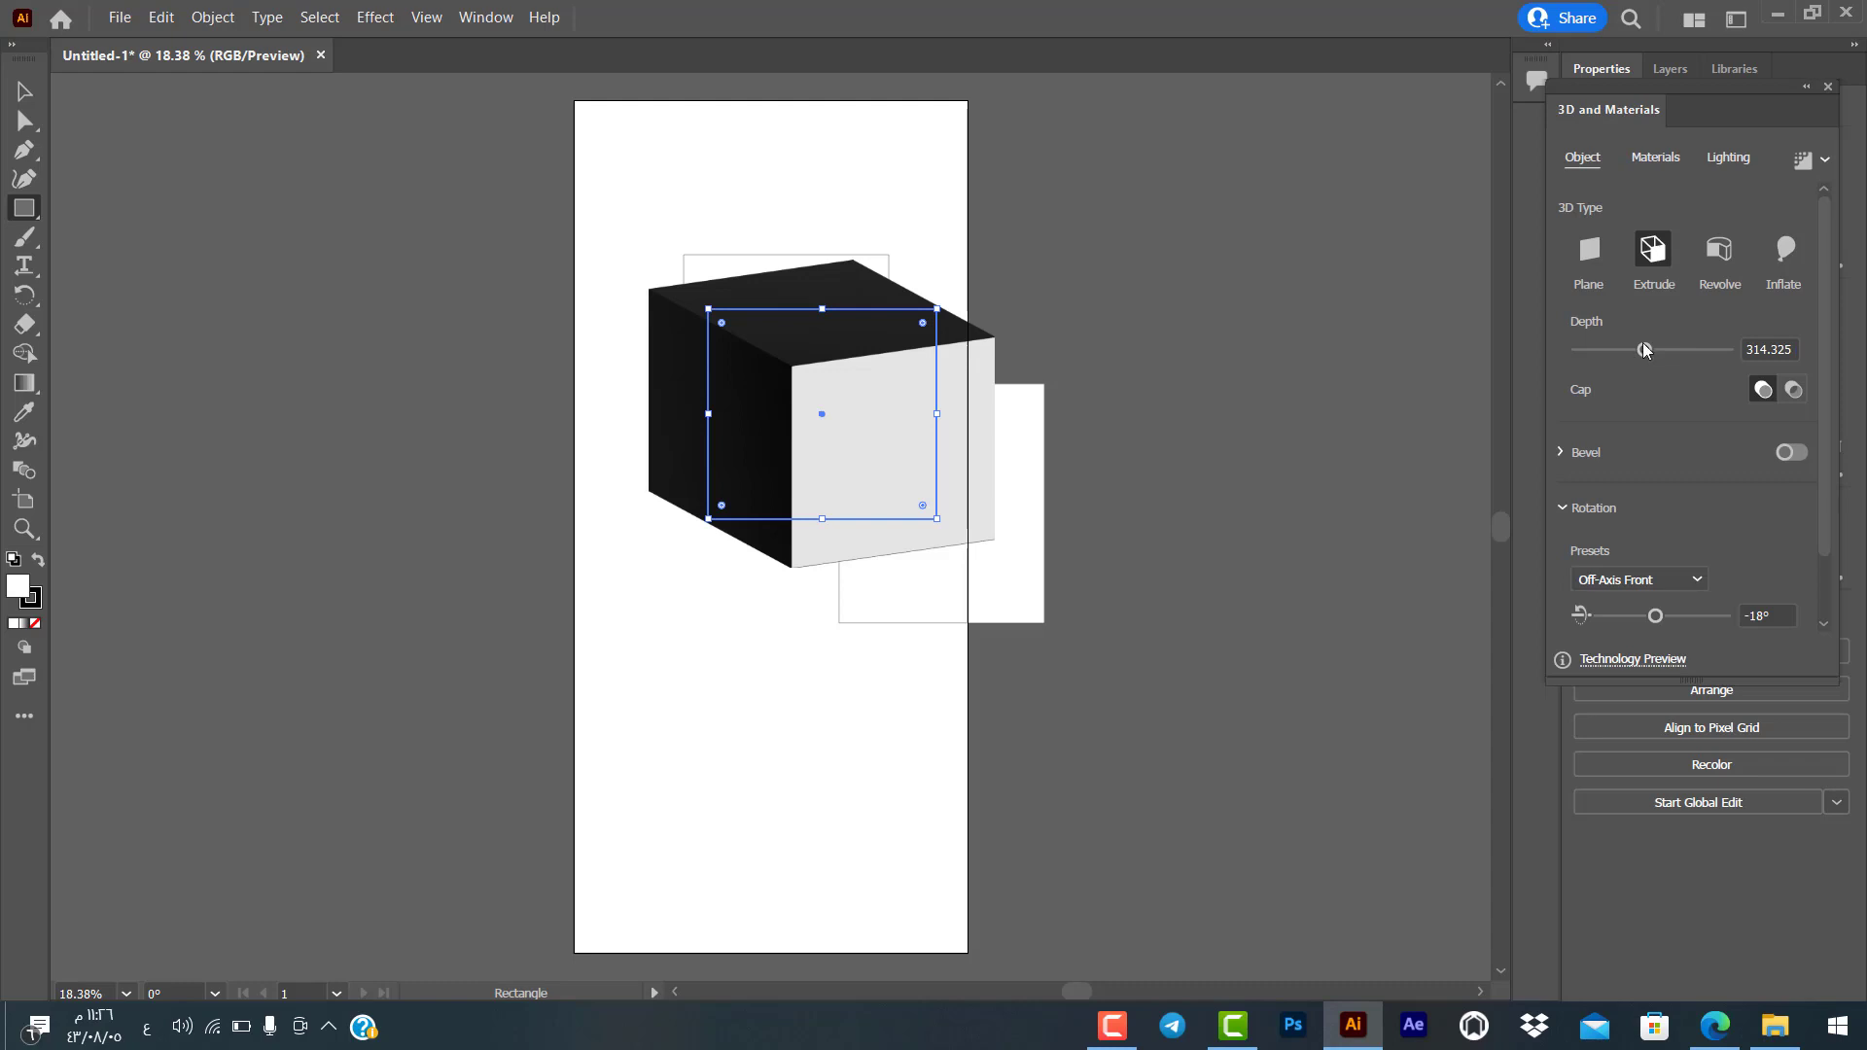
pyautogui.click(1661, 349)
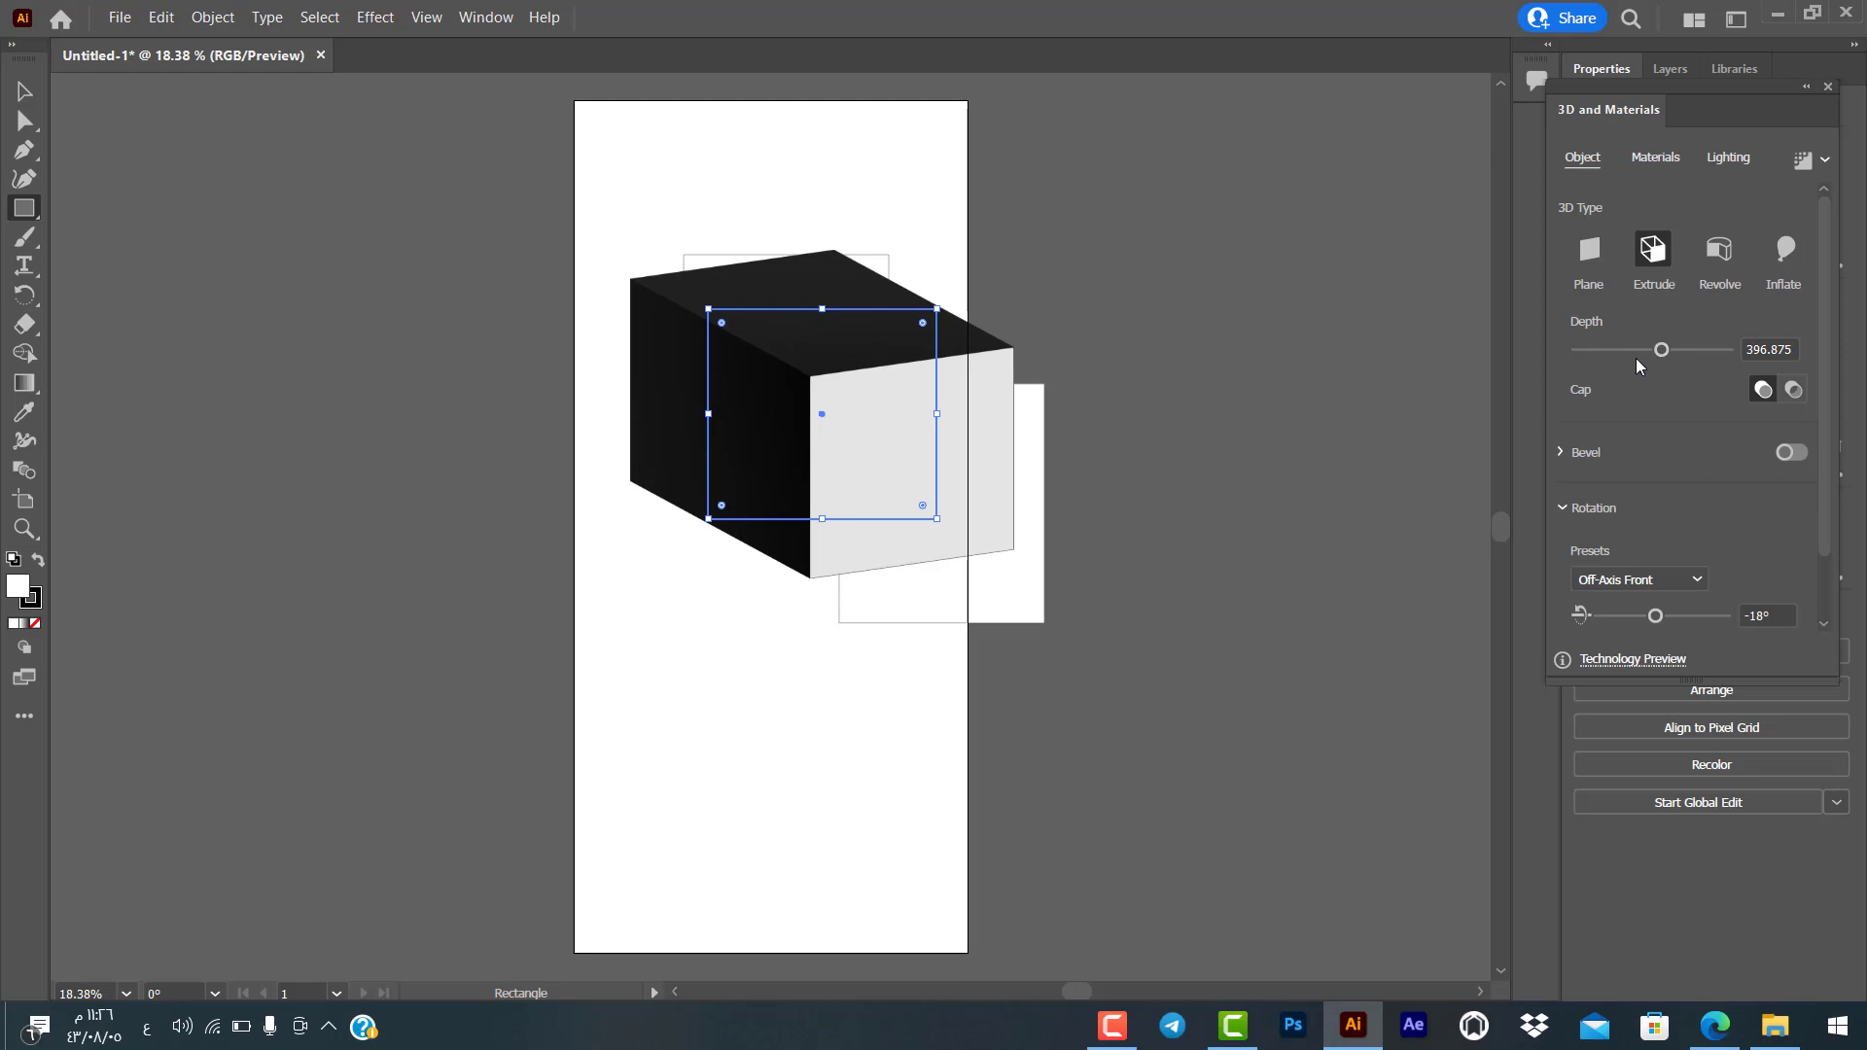
pyautogui.click(1638, 349)
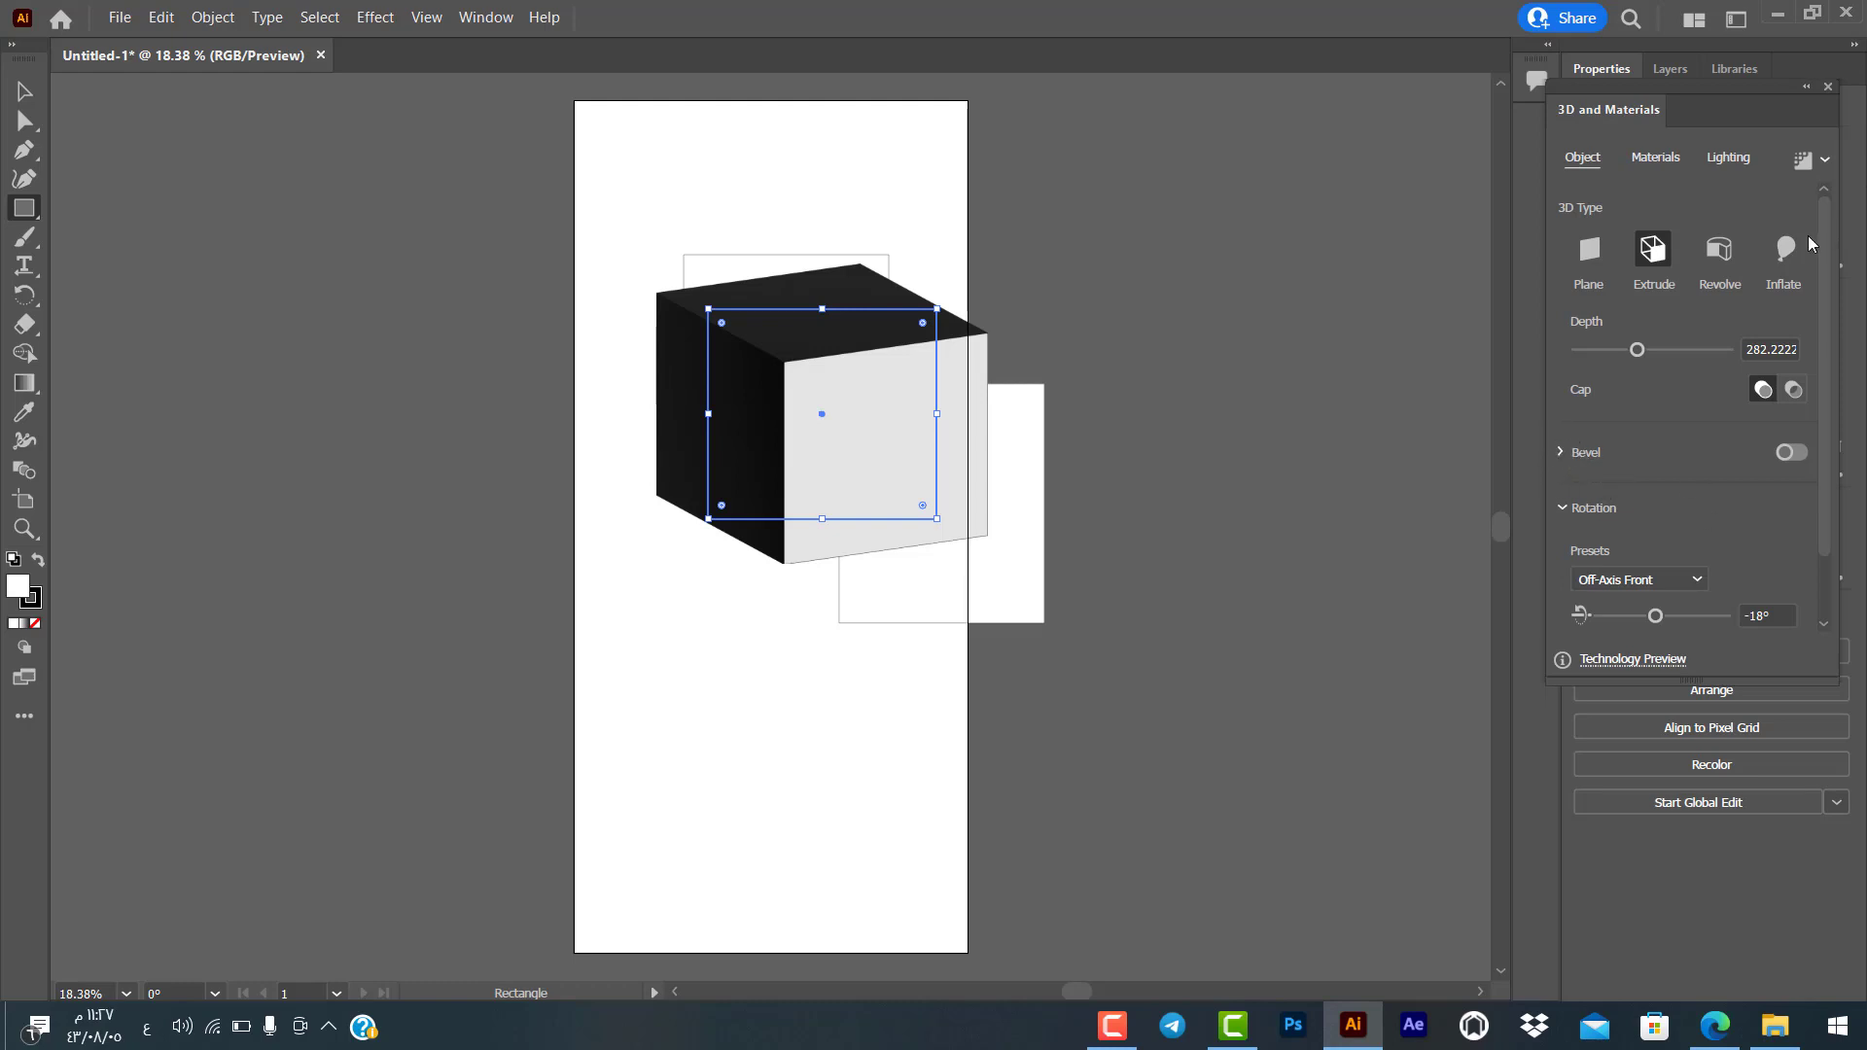
# Step: Turn on a bevel for the box's front face and try the rounded, convex and stepped shapes
pyautogui.click(1791, 453)
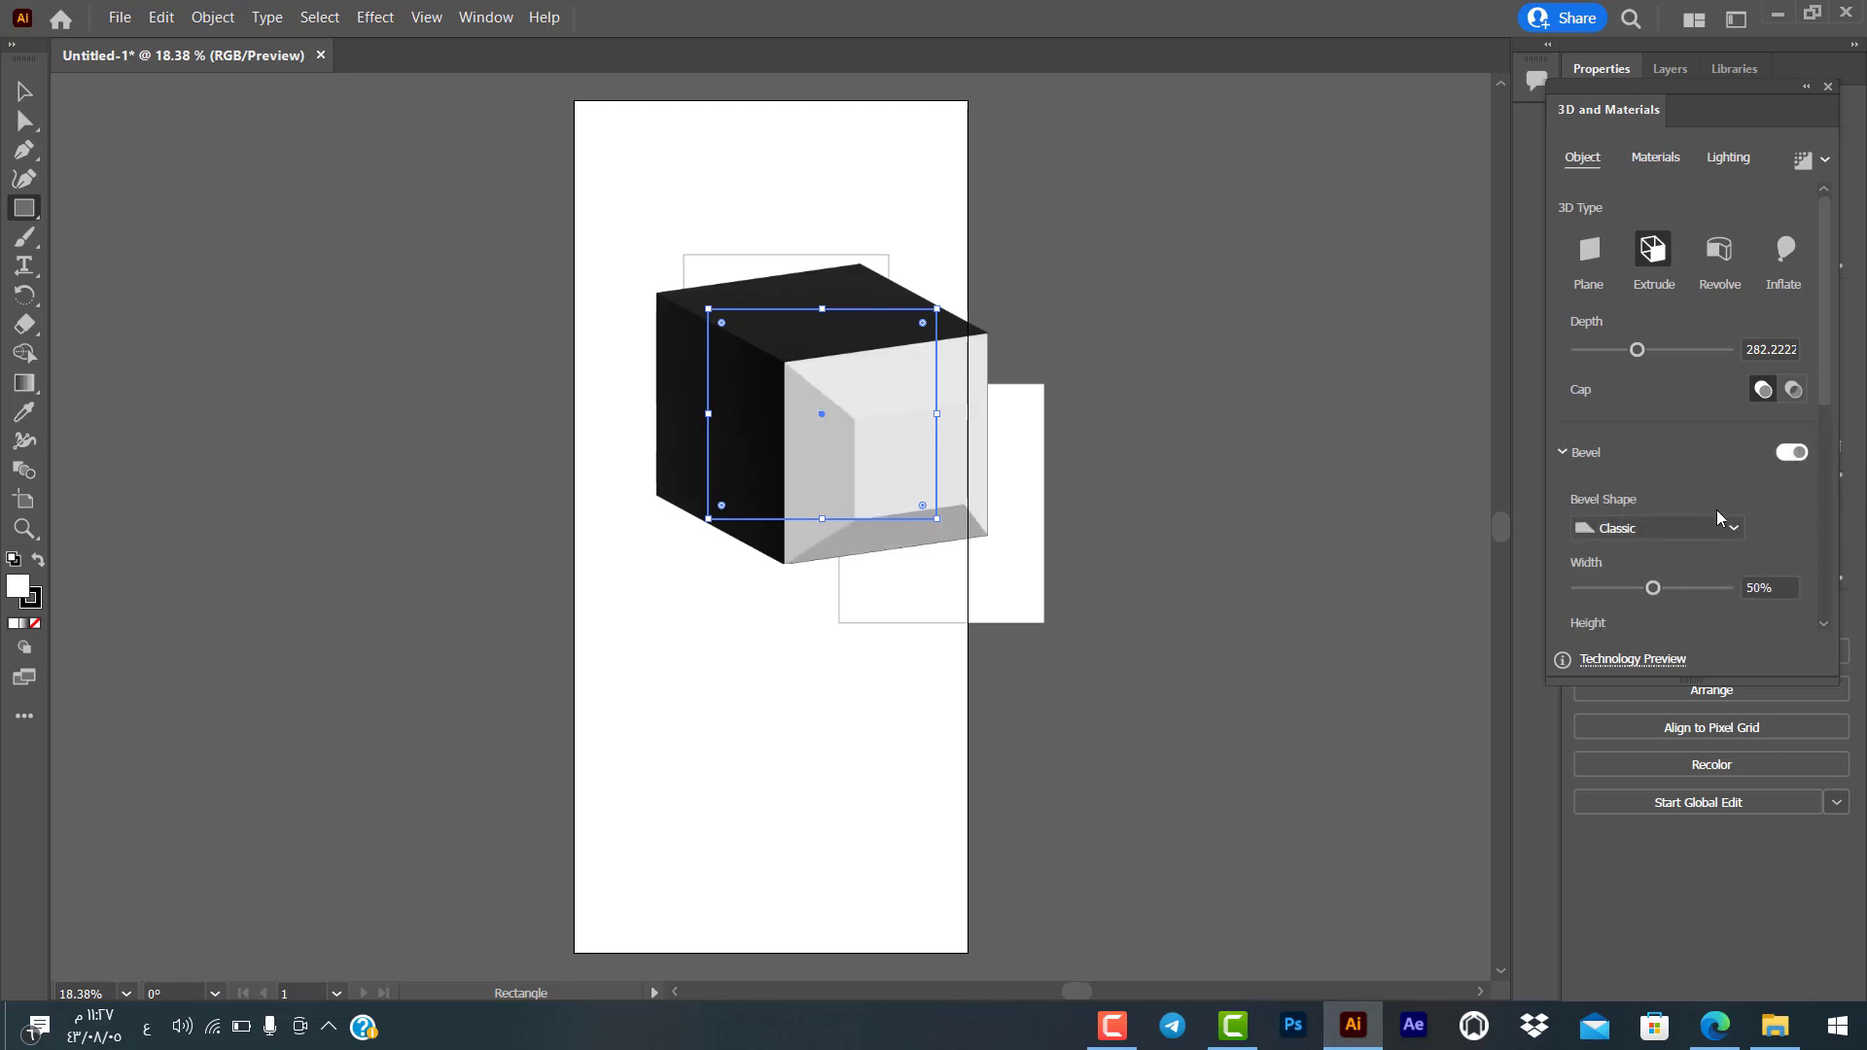
pyautogui.click(1734, 529)
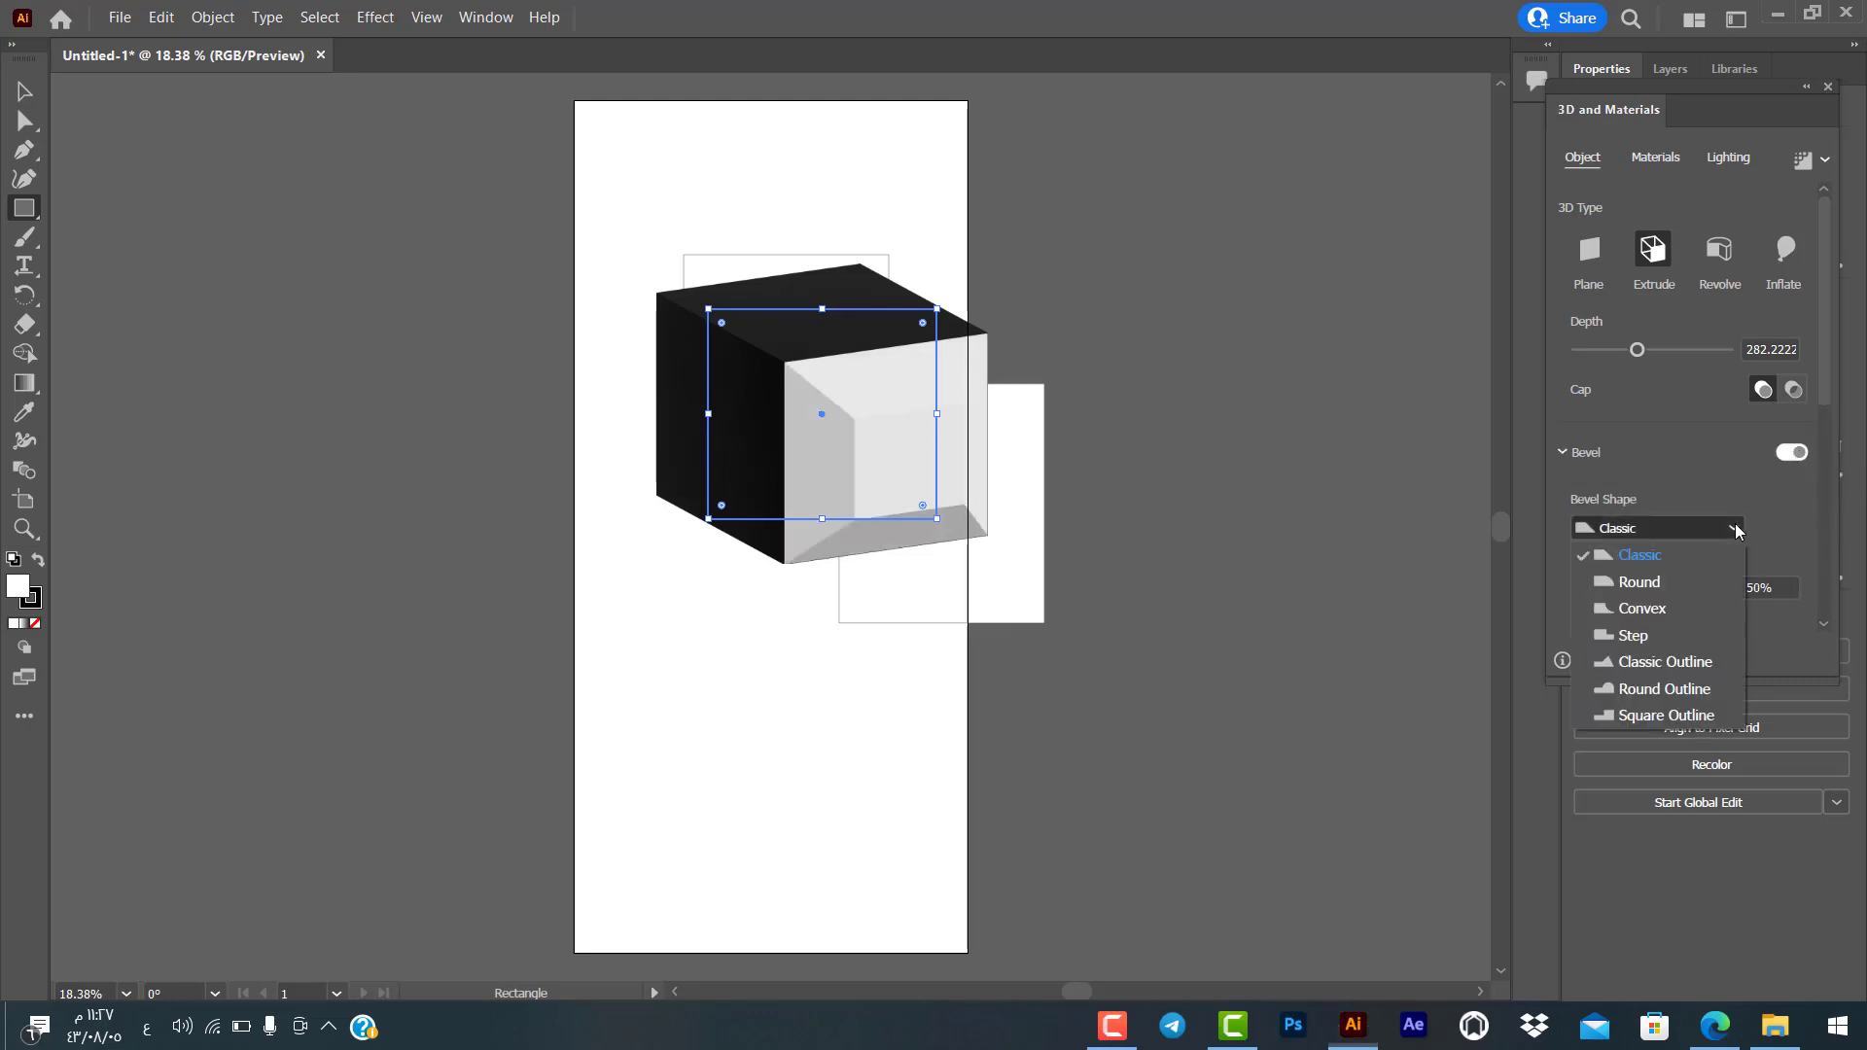
pyautogui.click(1692, 576)
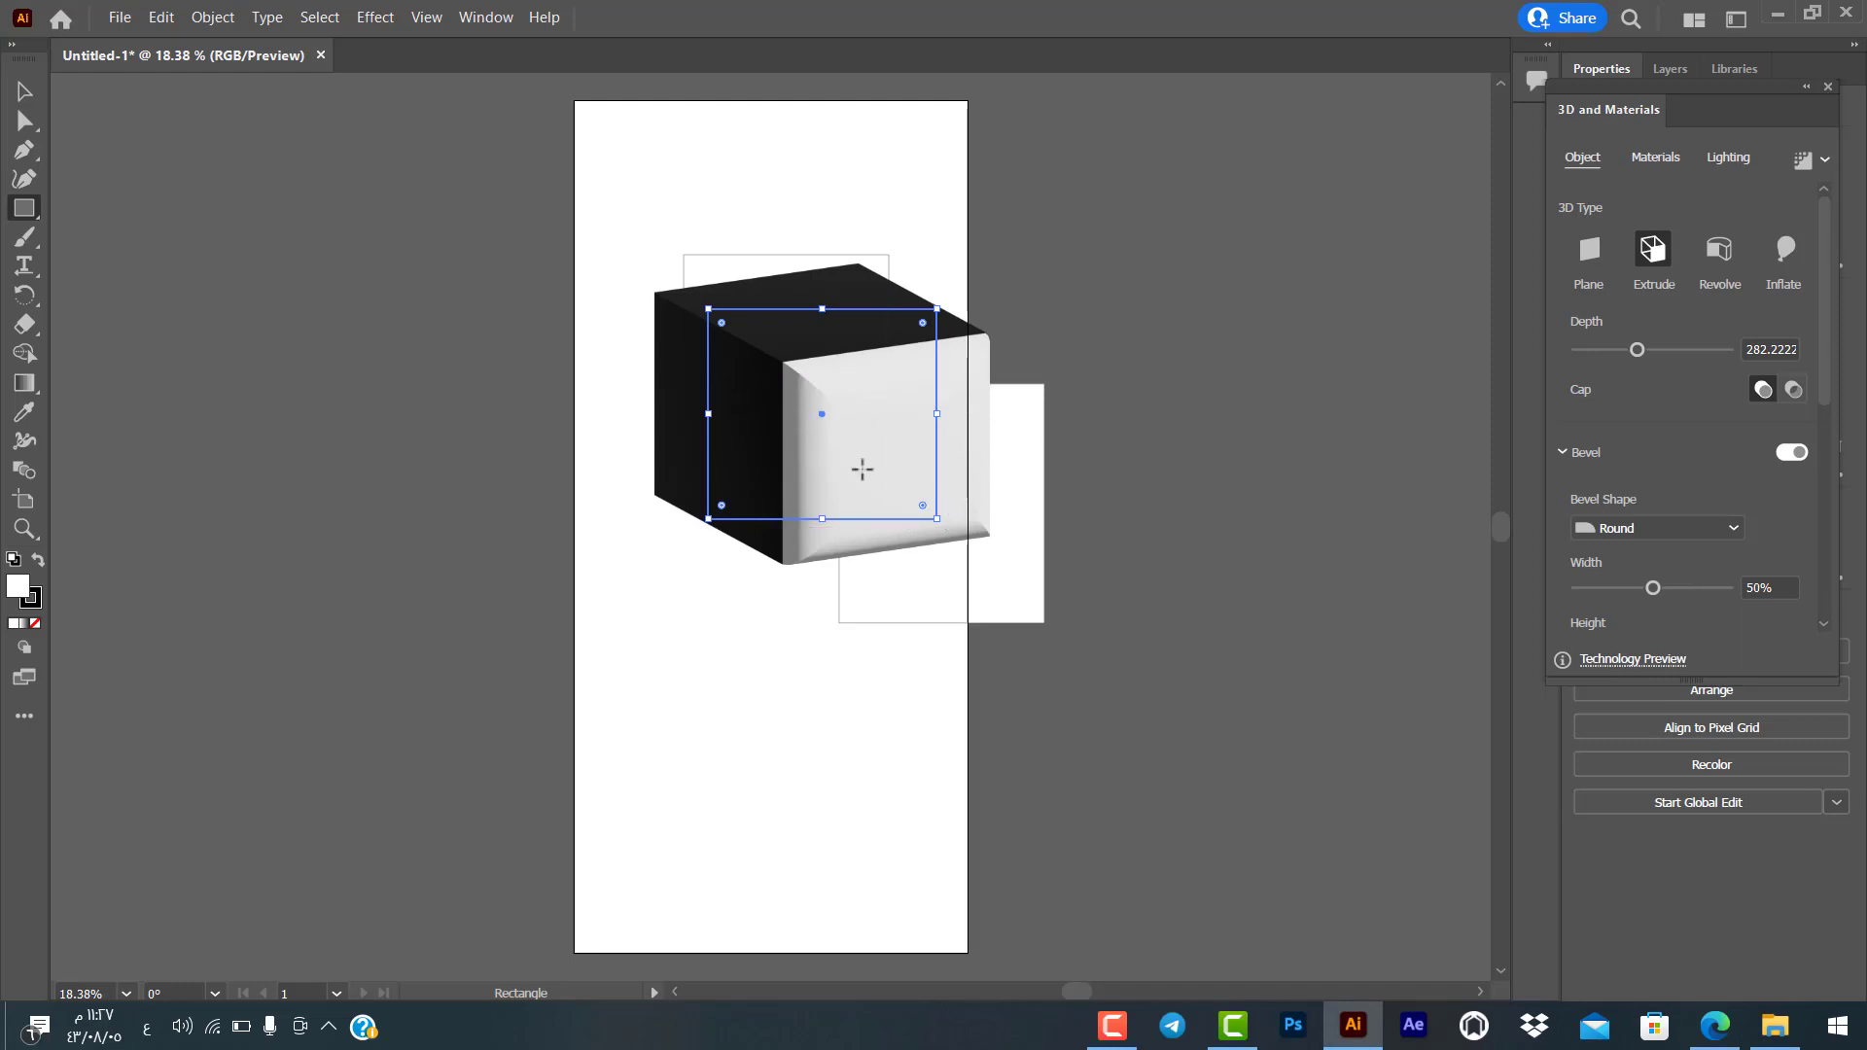
pyautogui.click(1697, 530)
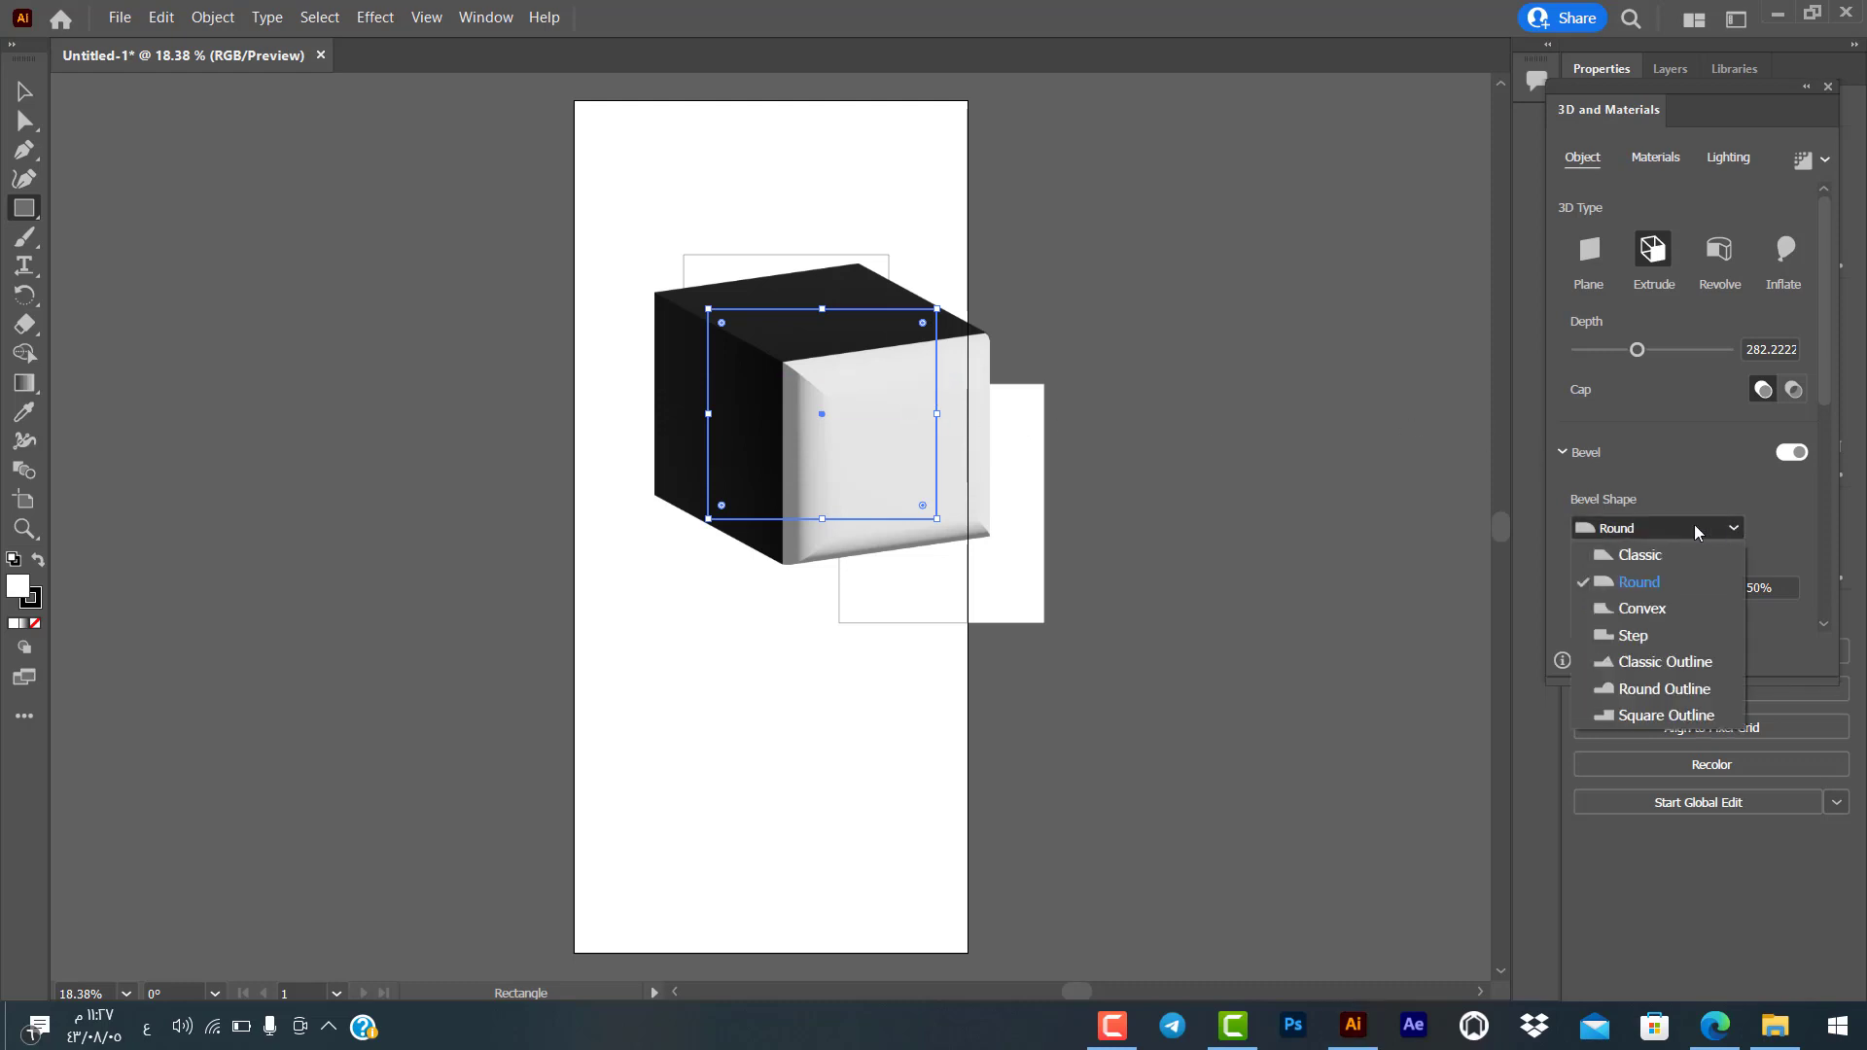
pyautogui.click(1643, 609)
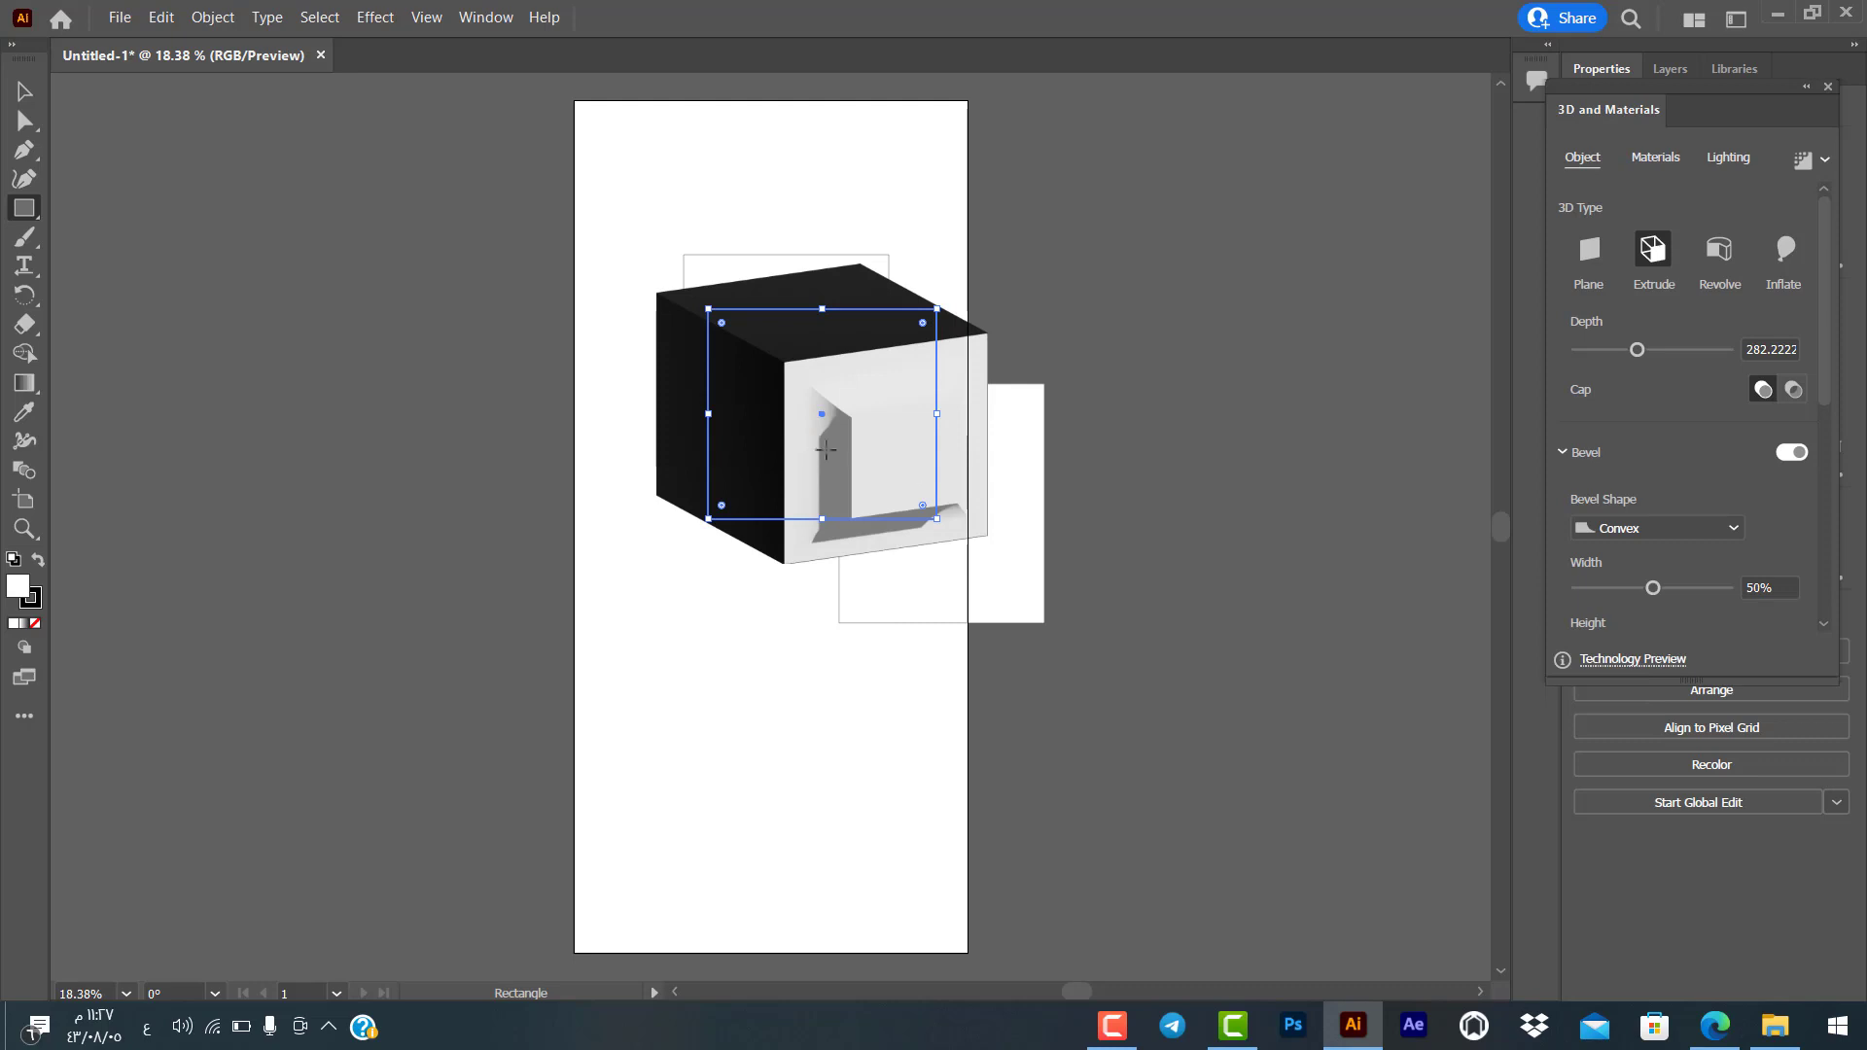
pyautogui.click(1741, 528)
pyautogui.click(1675, 634)
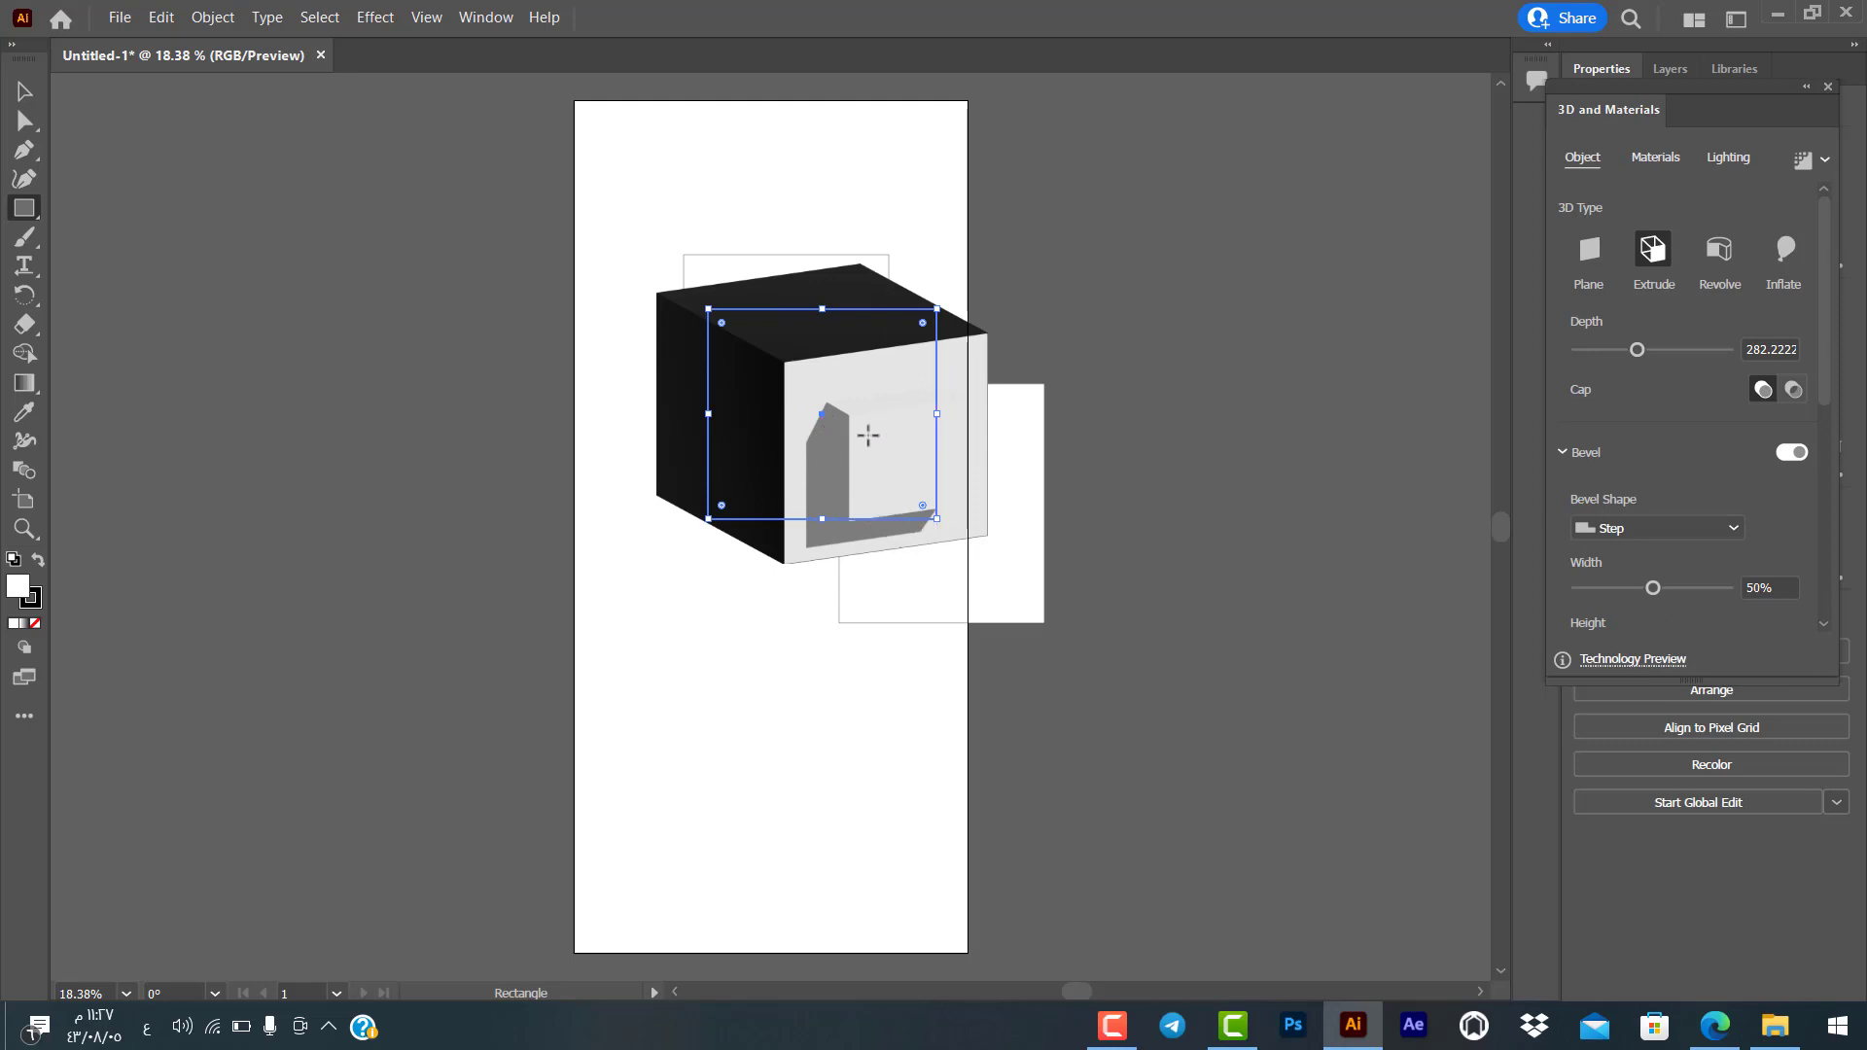
# Step: Try the Classic, Round and Square Outline bevels, then settle on Classic
pyautogui.click(1739, 526)
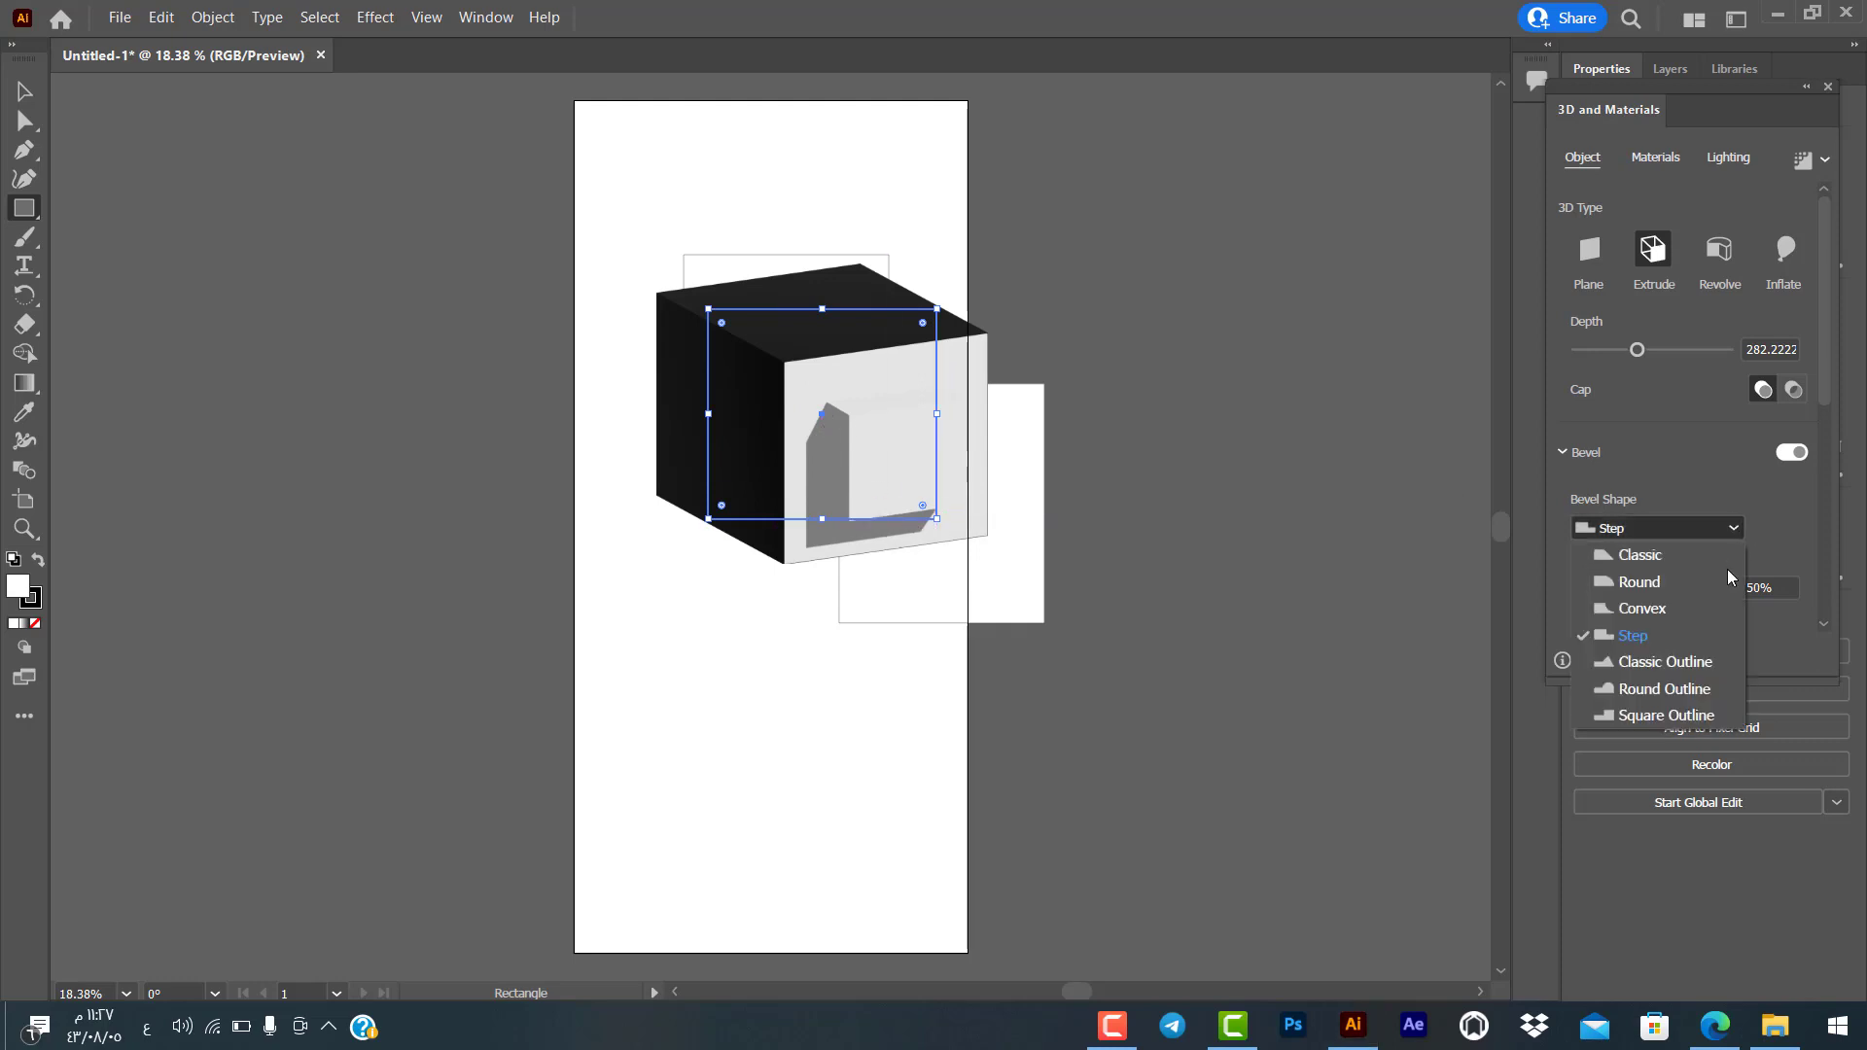
pyautogui.click(1685, 665)
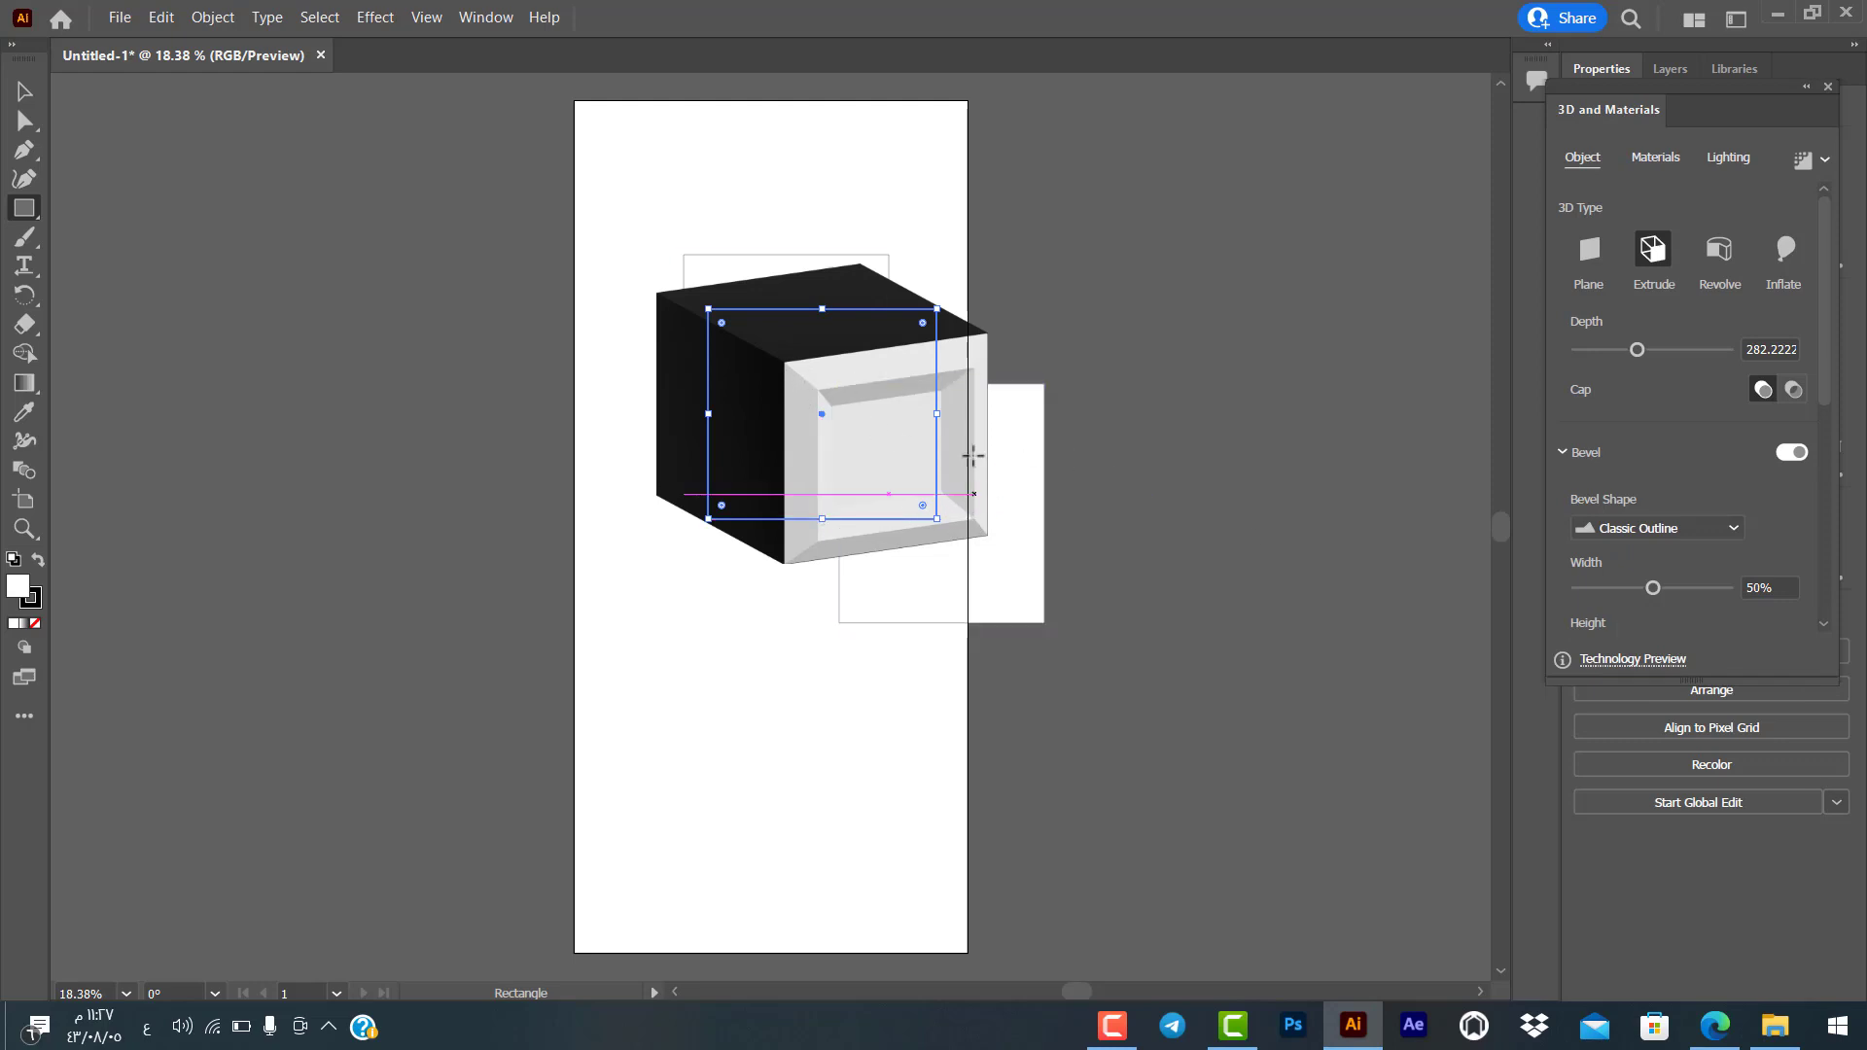
pyautogui.click(1732, 529)
pyautogui.click(1652, 690)
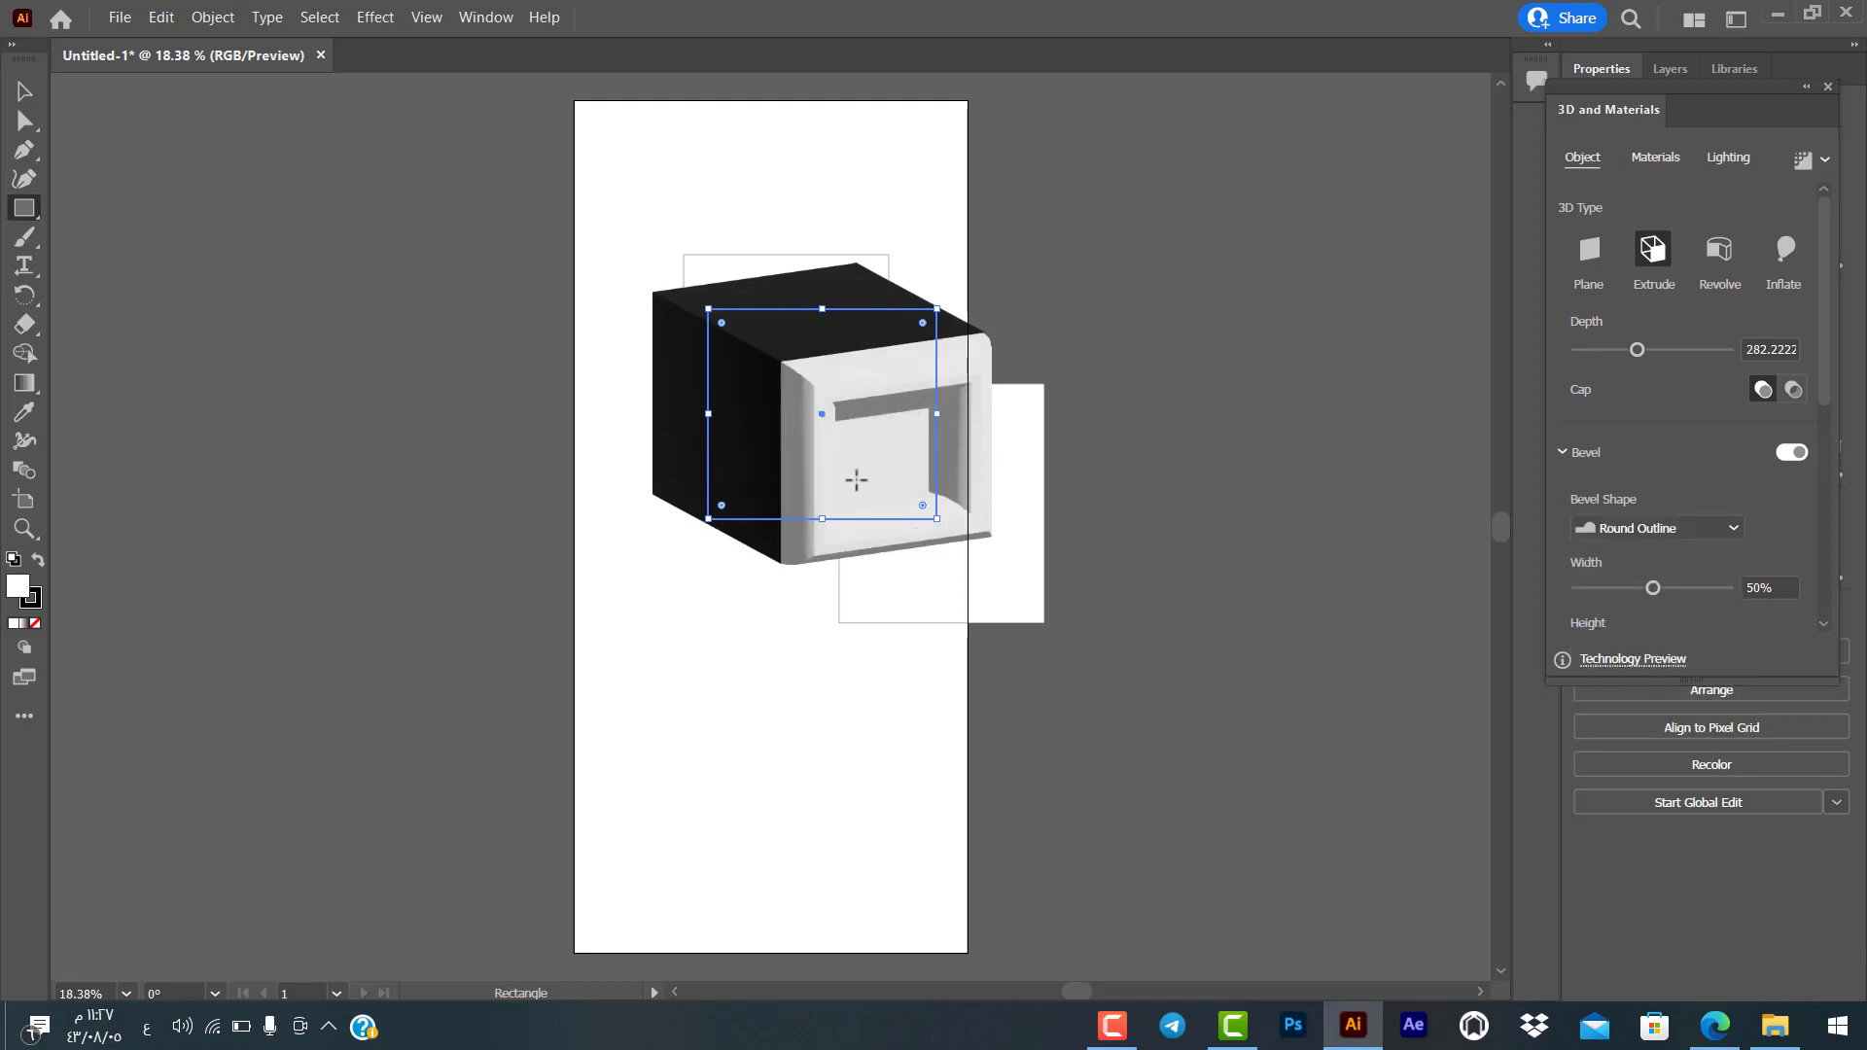
pyautogui.click(1735, 529)
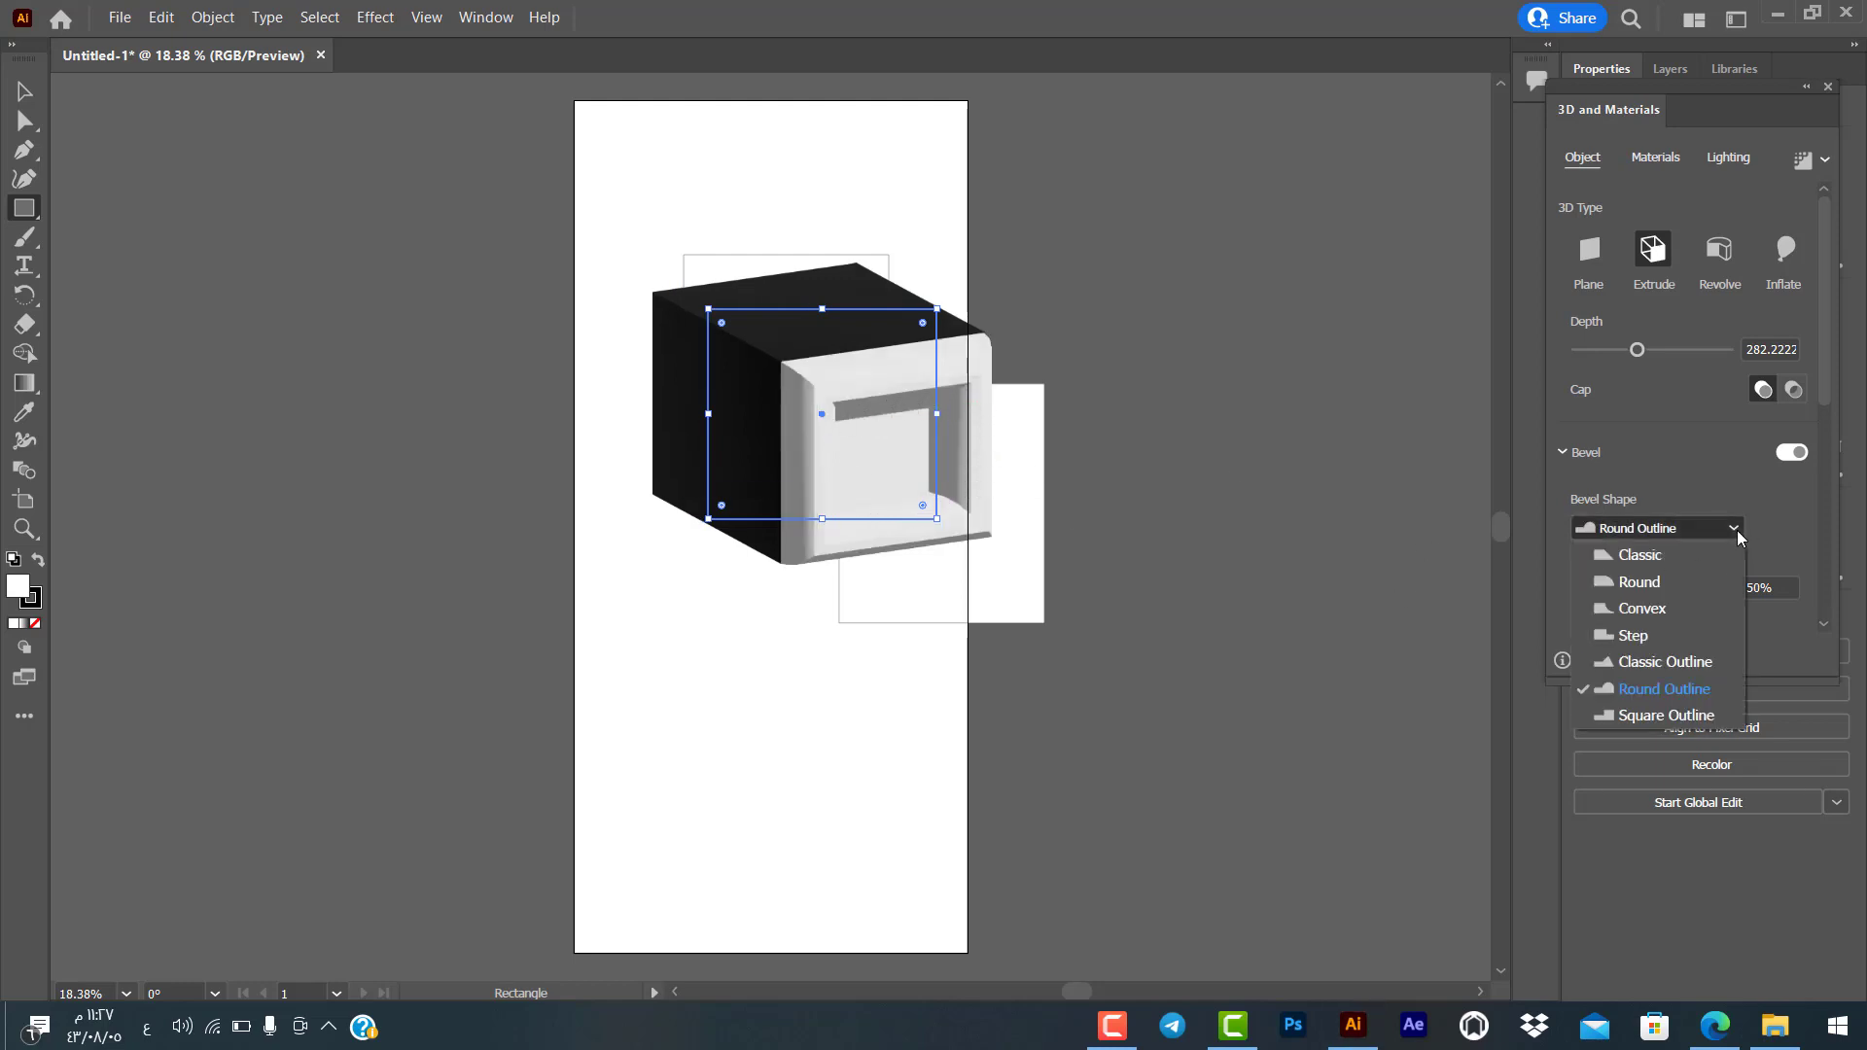
pyautogui.click(1692, 720)
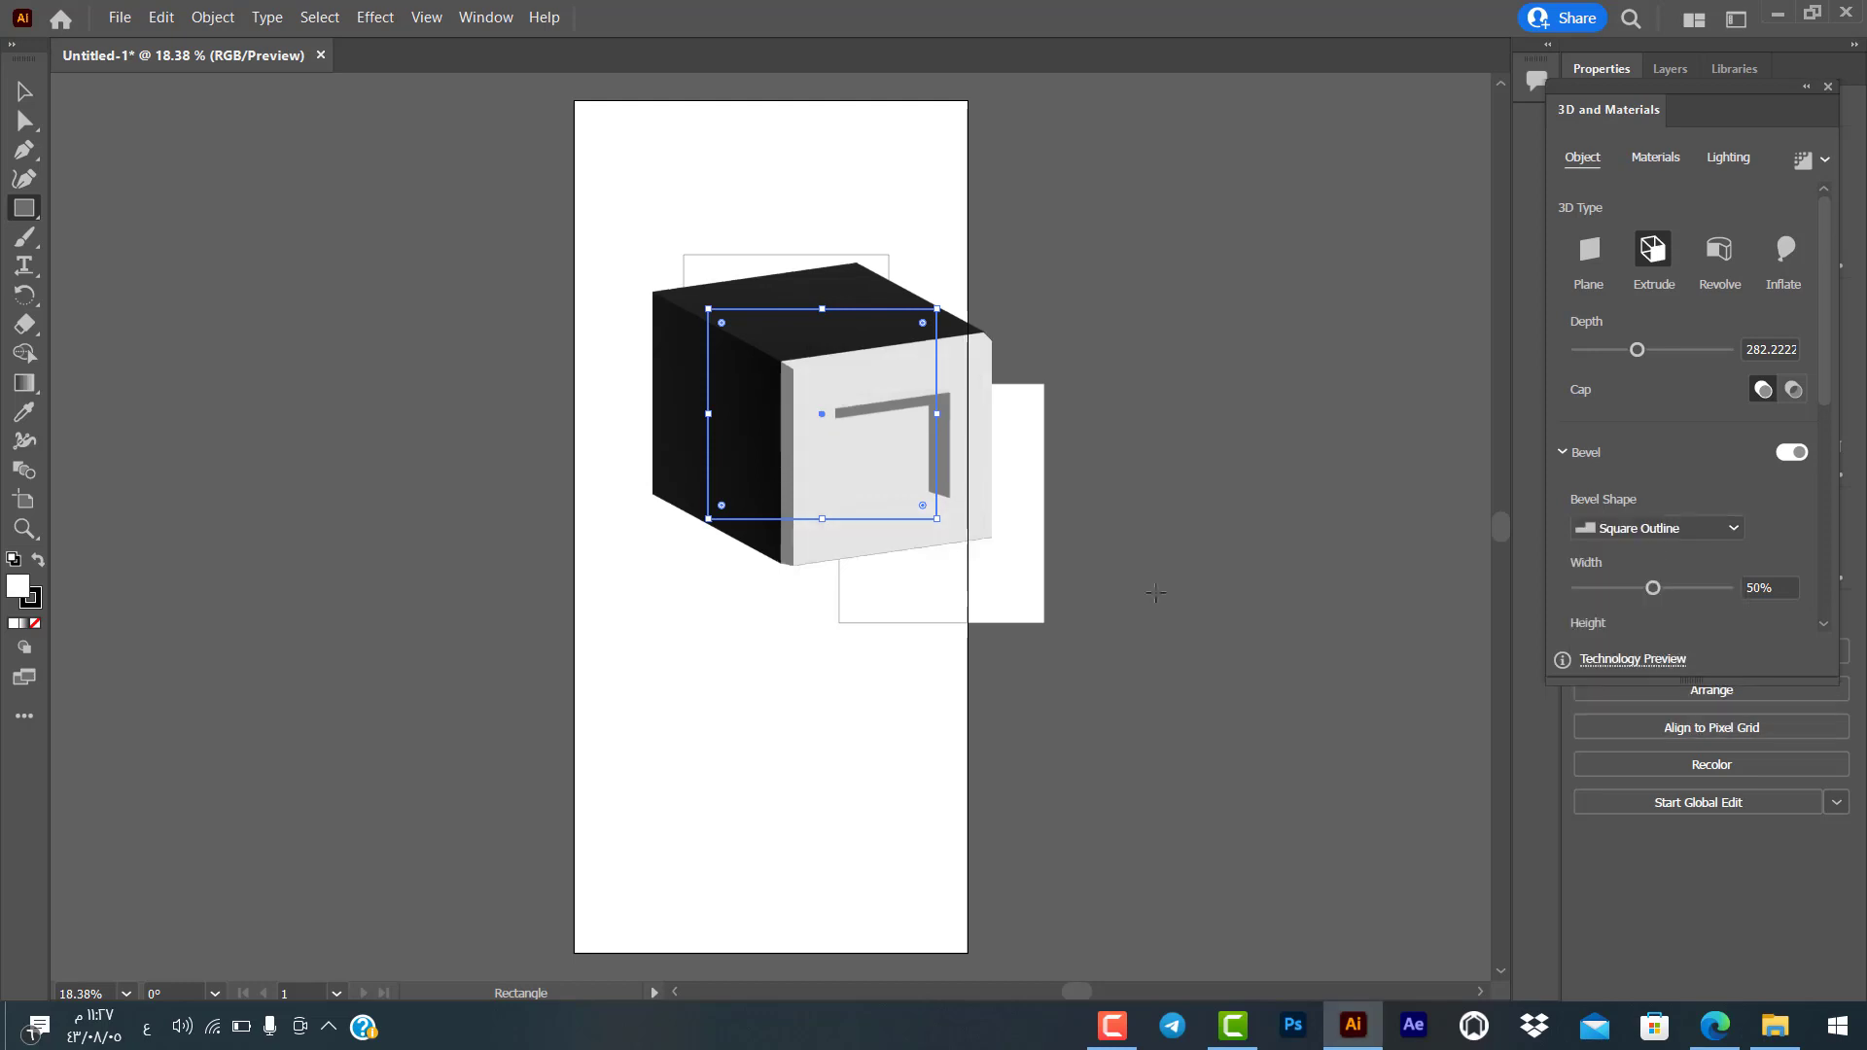
pyautogui.click(1735, 527)
pyautogui.click(1690, 550)
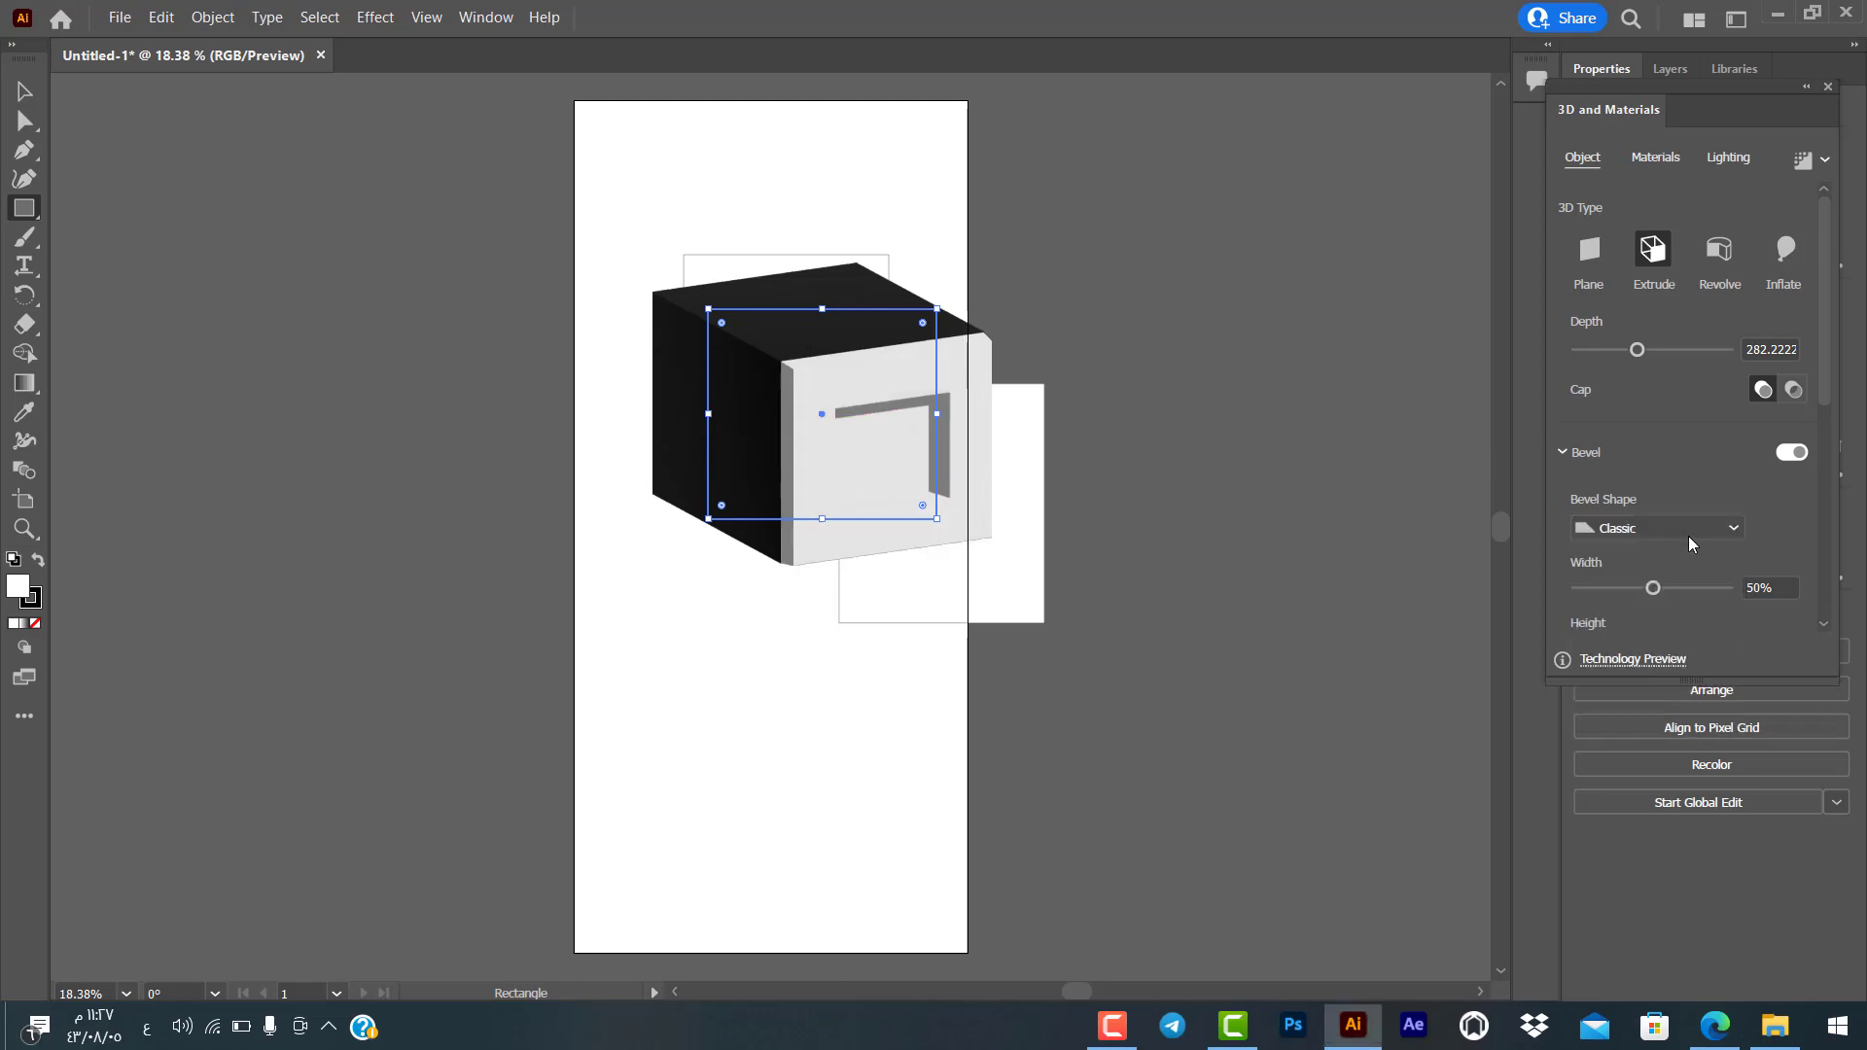
# Step: Toggle the bevel off and back on, then revolve the box into a black cylinder
pyautogui.click(1787, 452)
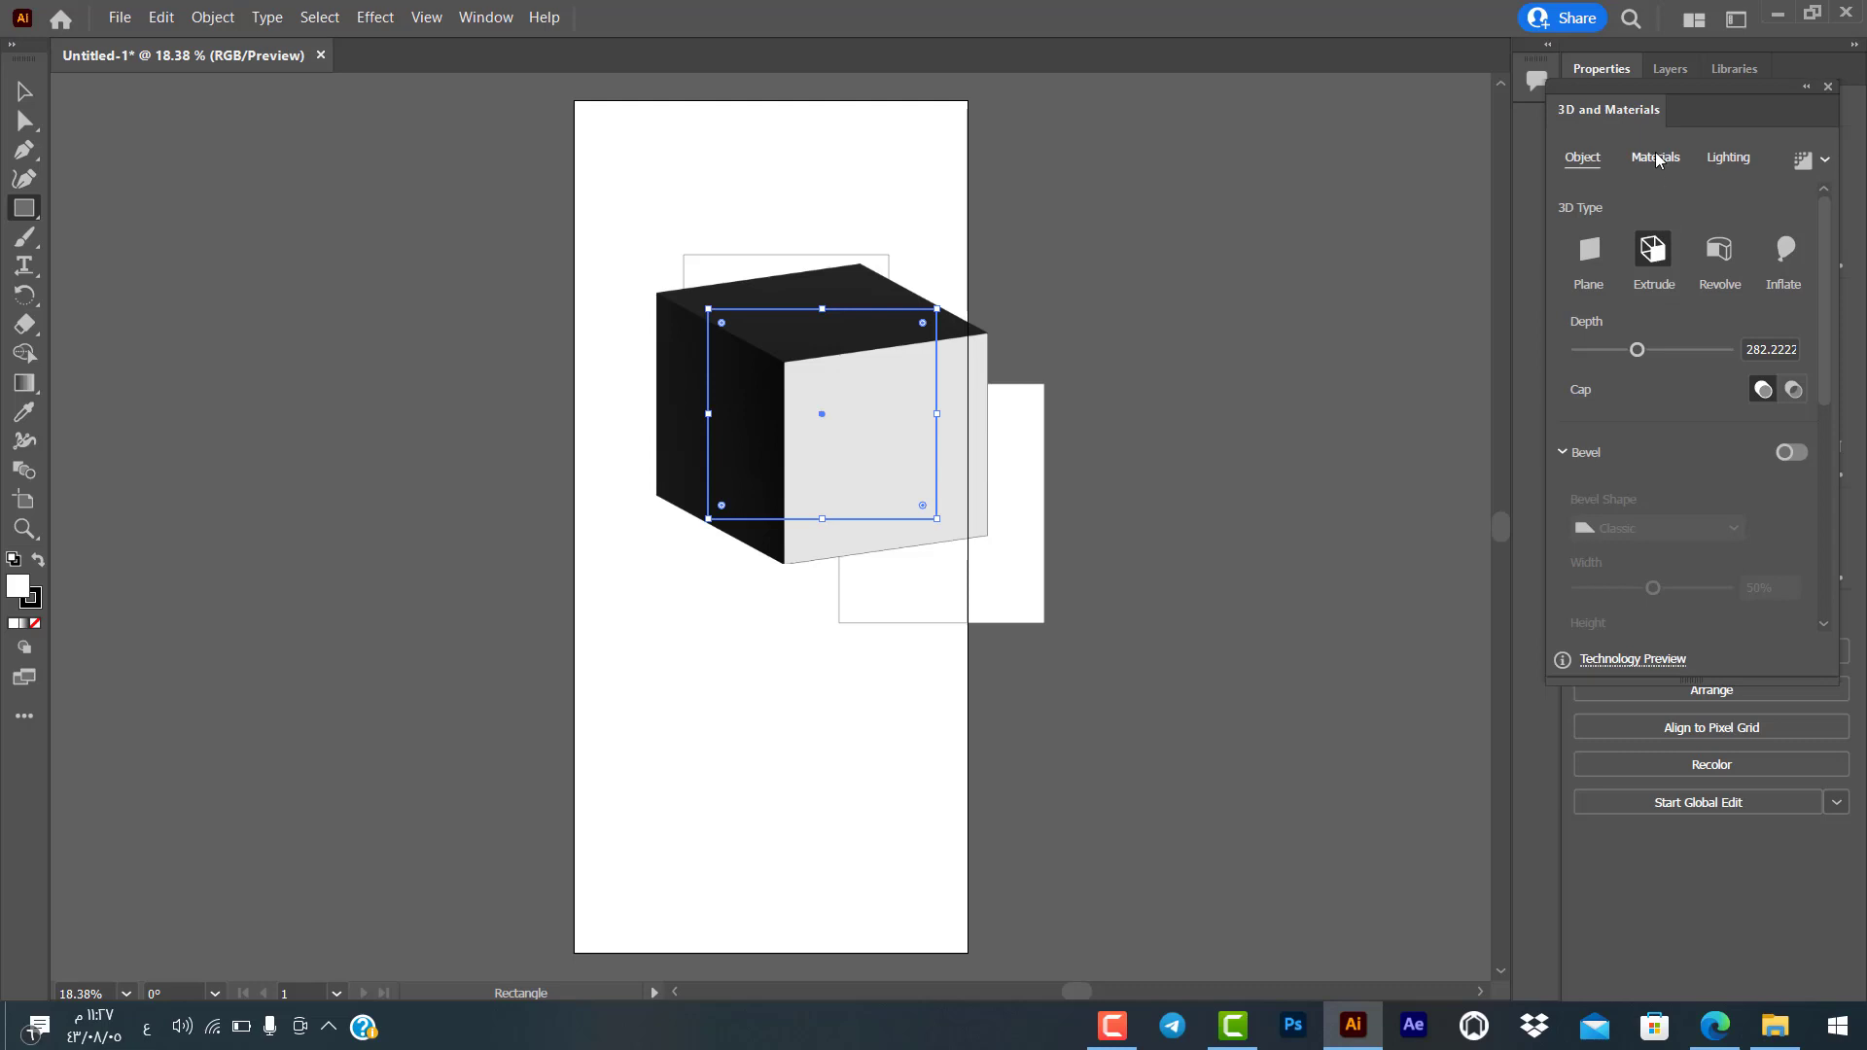
pyautogui.click(1652, 249)
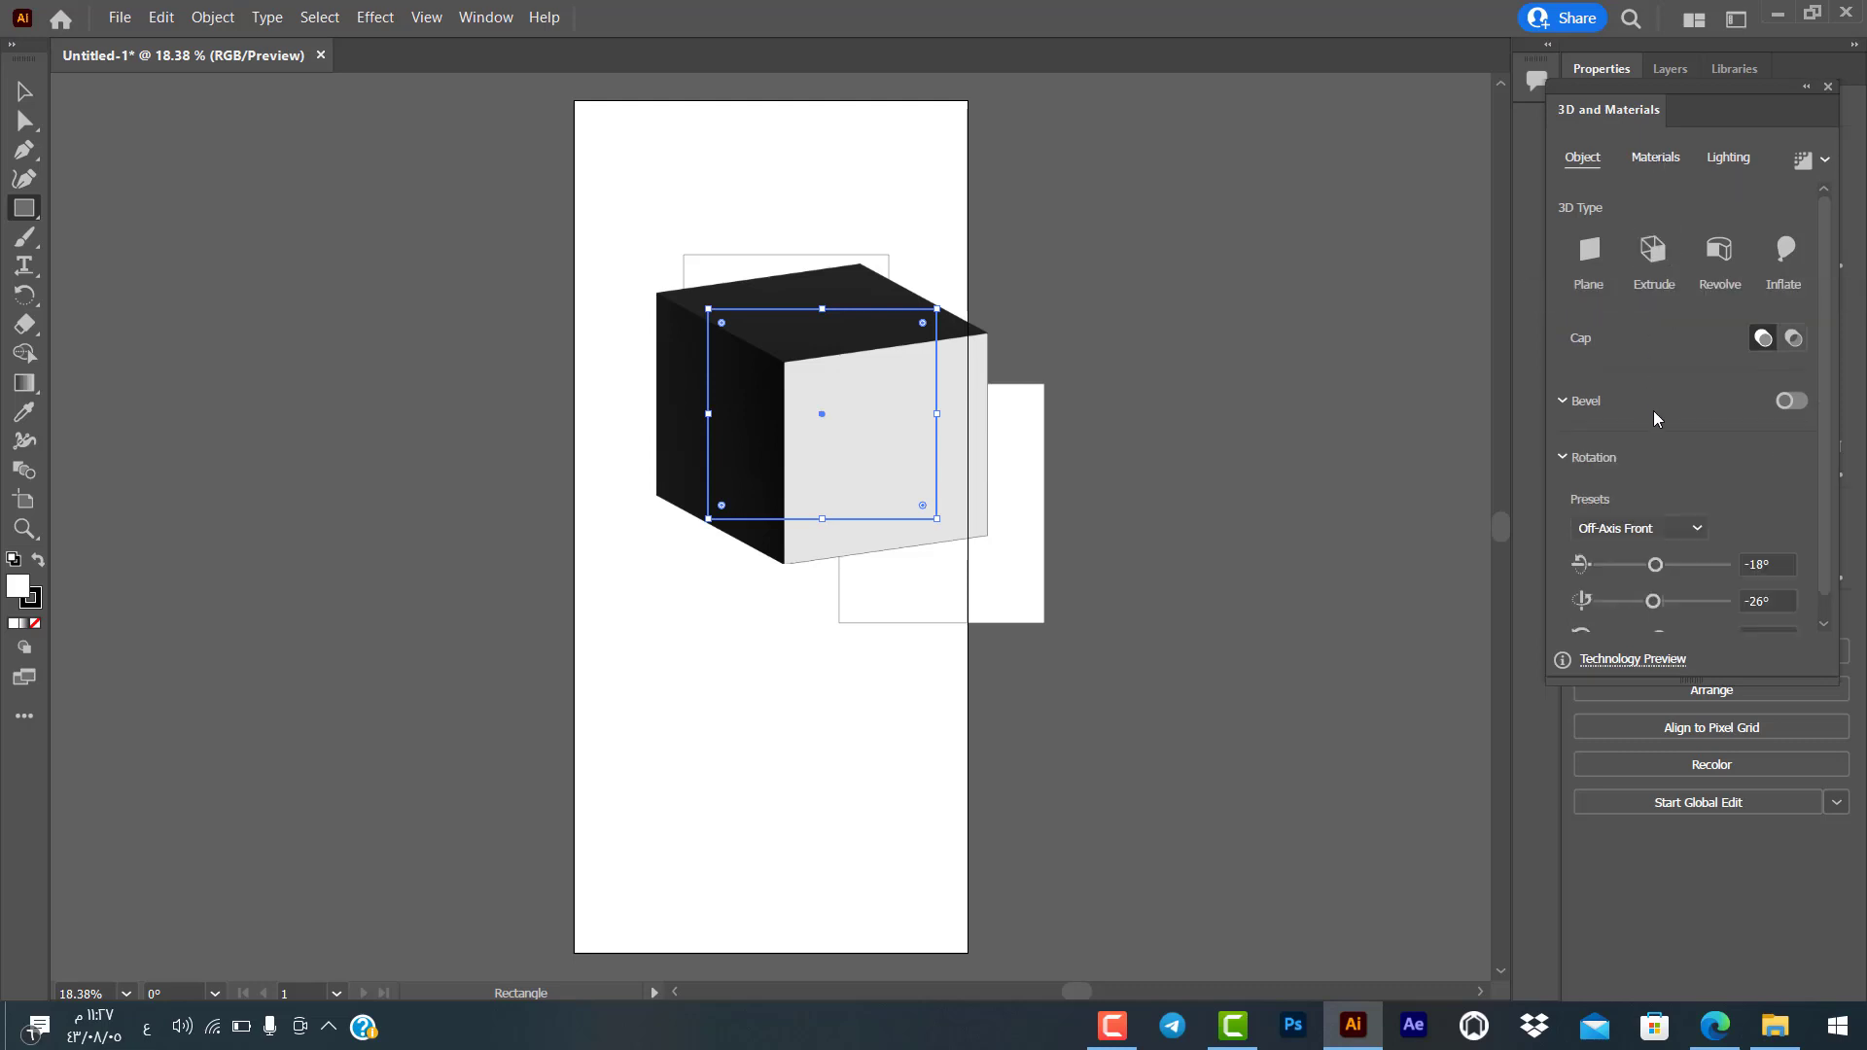
pyautogui.click(1792, 400)
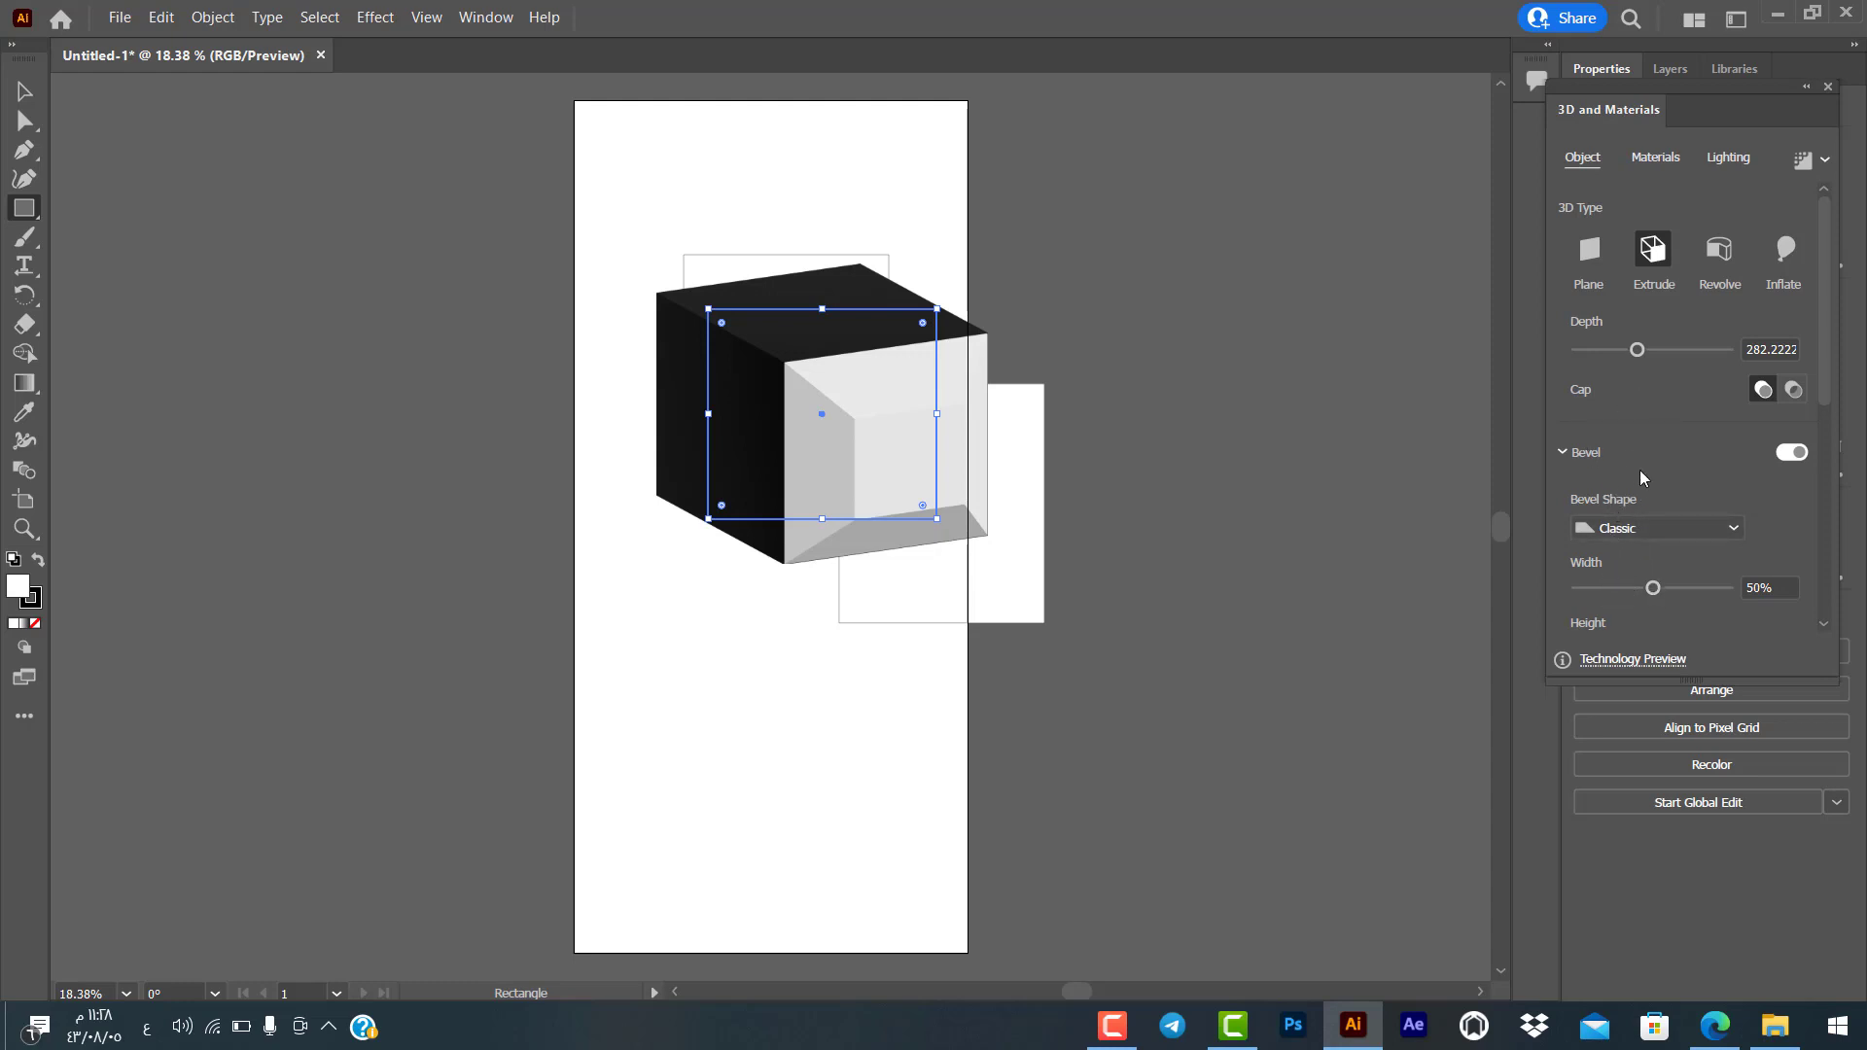
pyautogui.click(1721, 257)
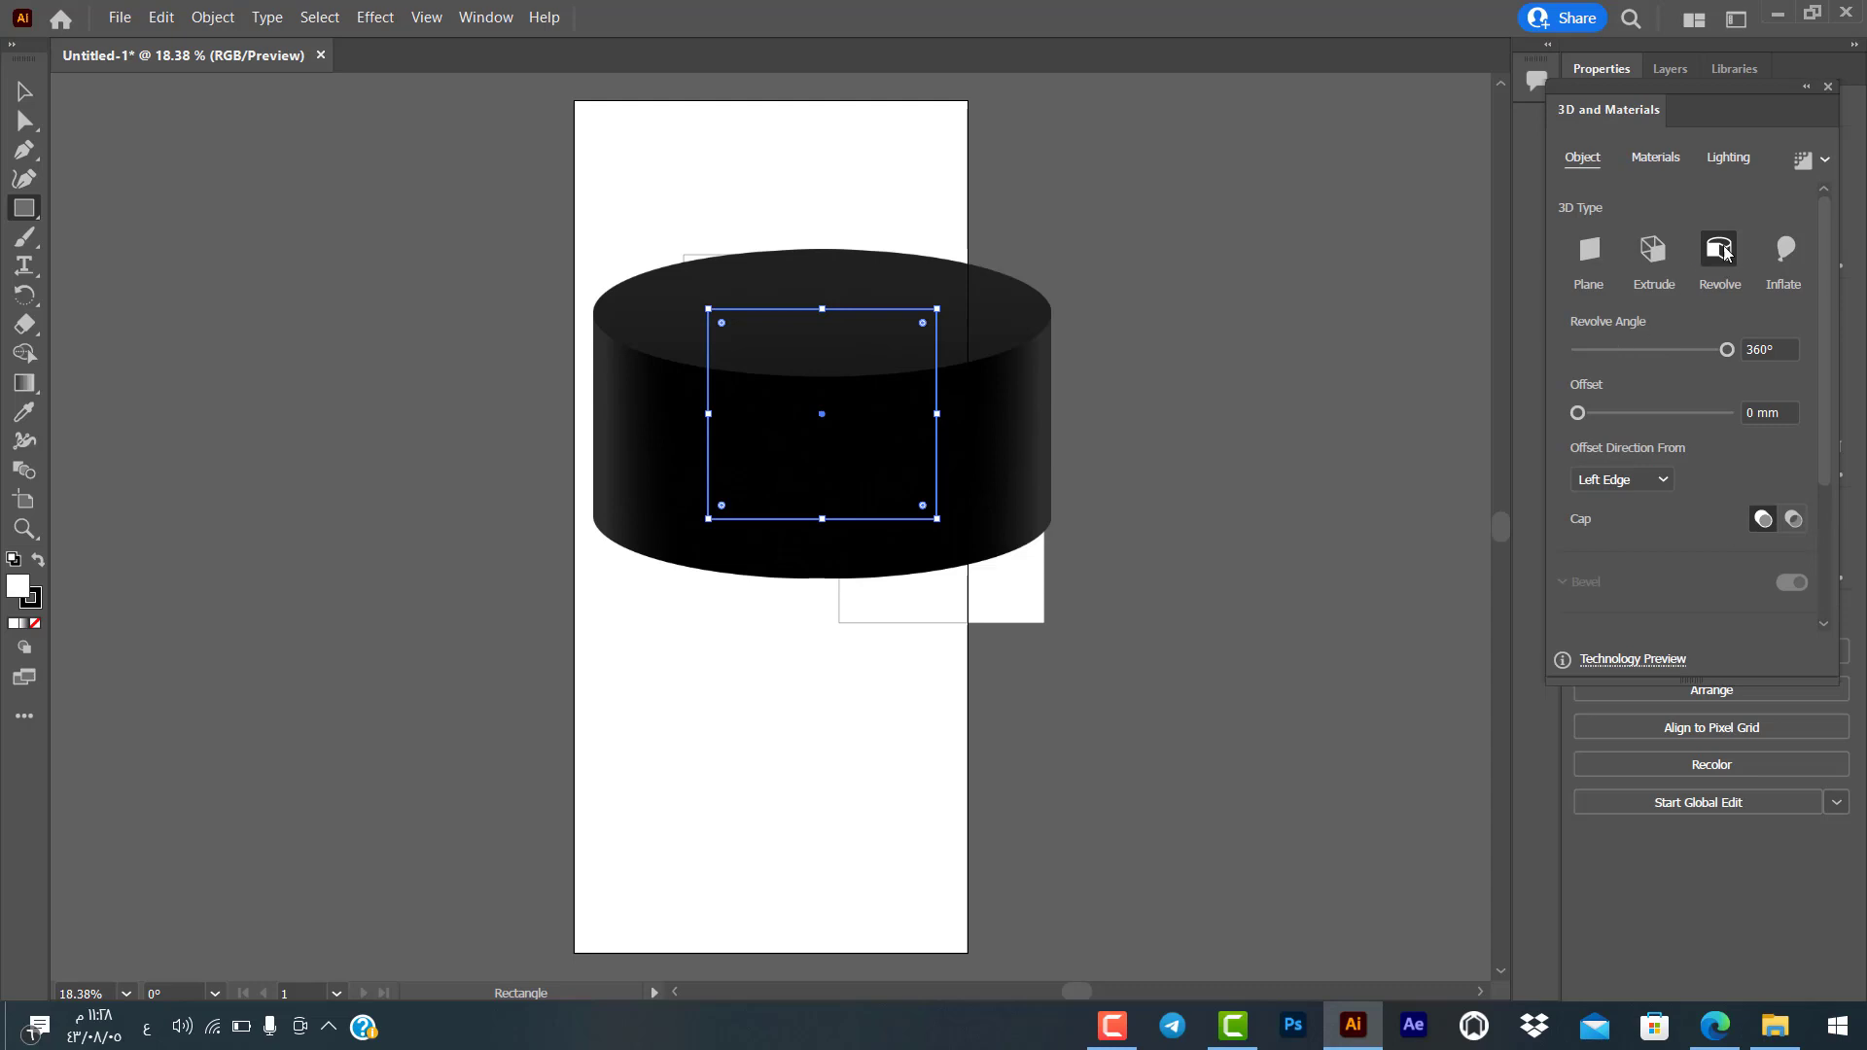
# Step: Briefly try Extrude, keep Revolve, and draw a small rectangle across the cylinder's front
pyautogui.click(1653, 251)
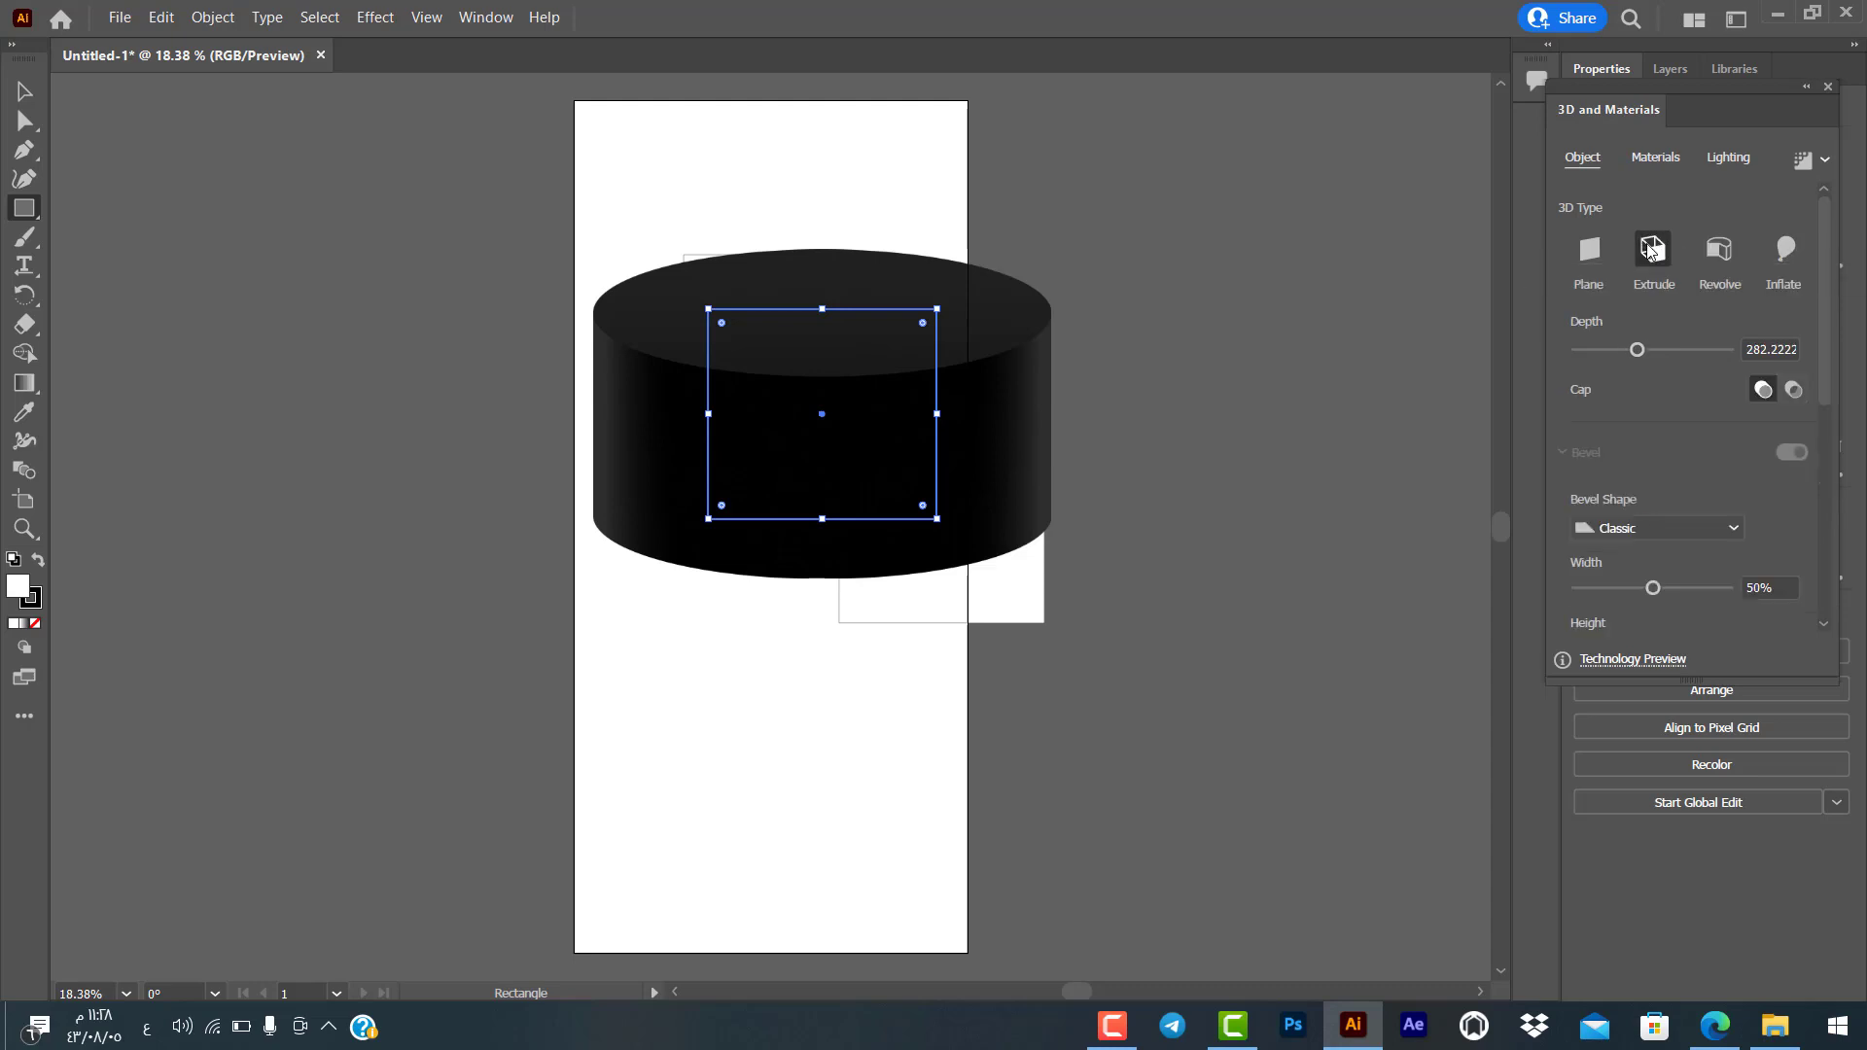
pyautogui.click(1716, 251)
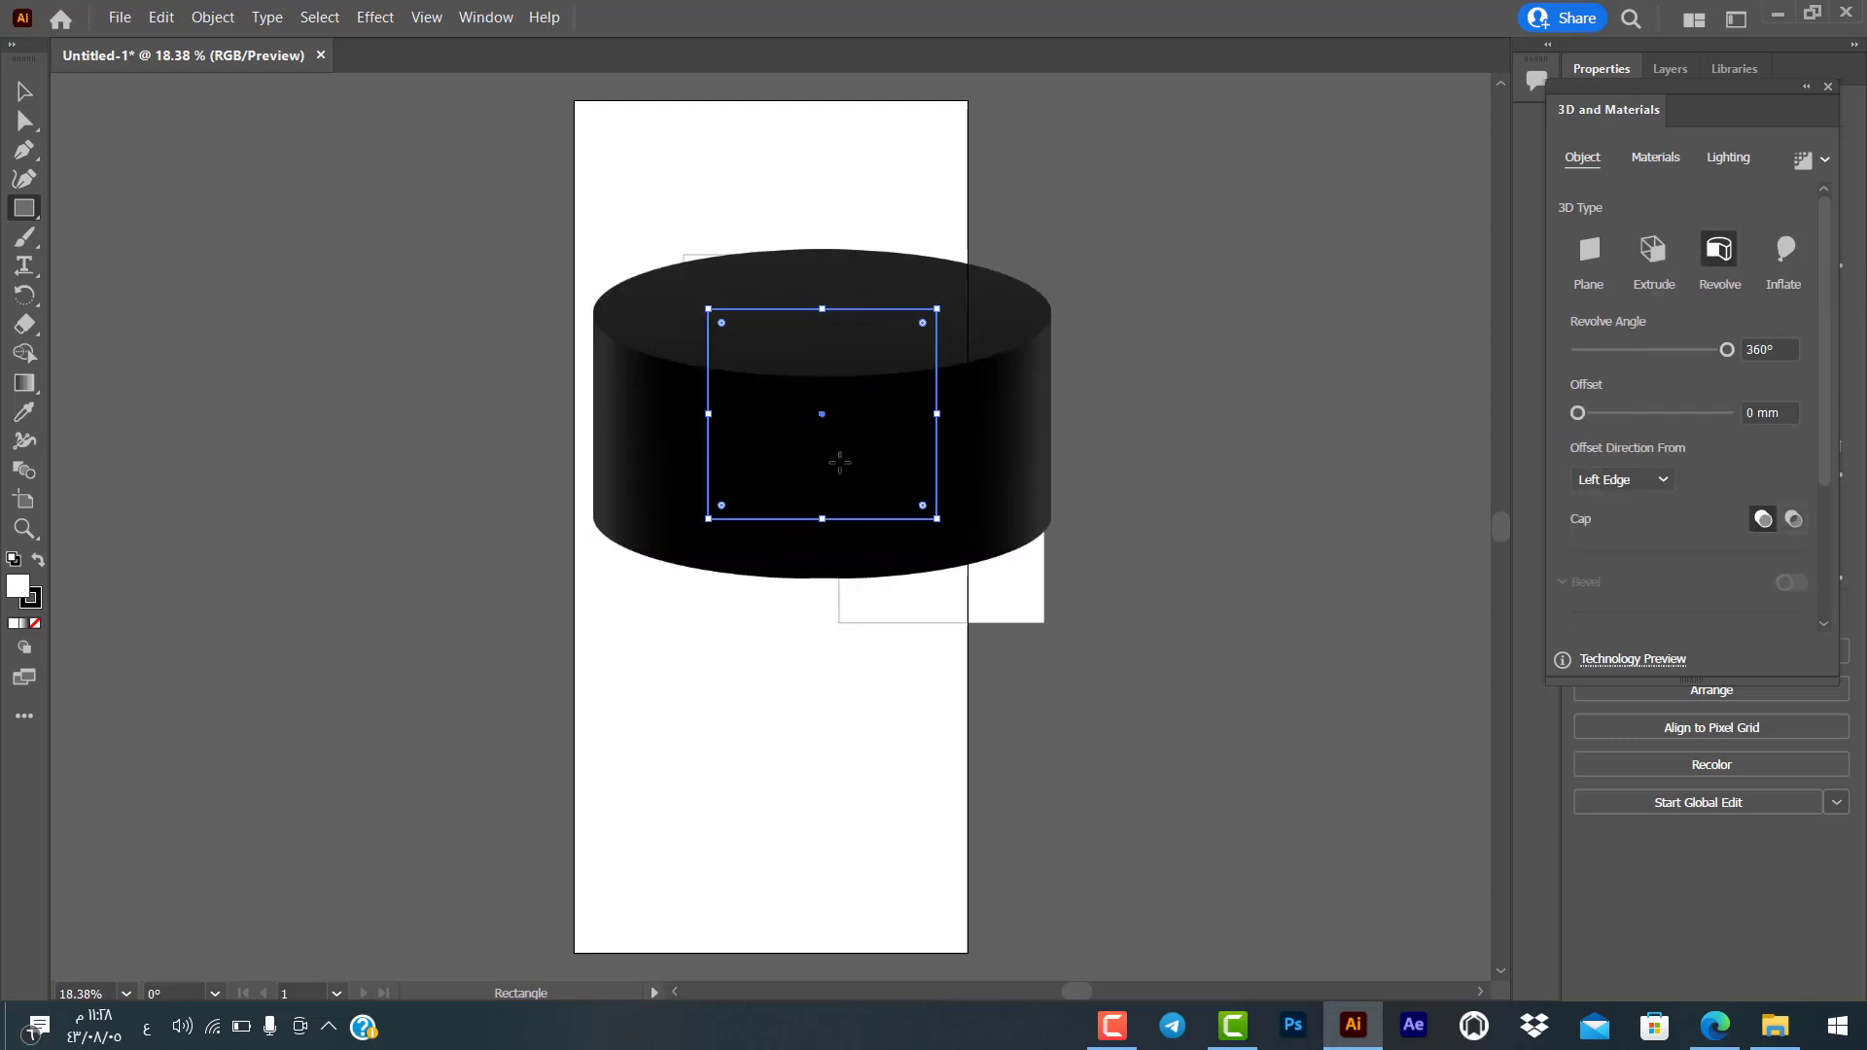
pyautogui.moveTo(848, 428); pyautogui.dragTo(978, 459)
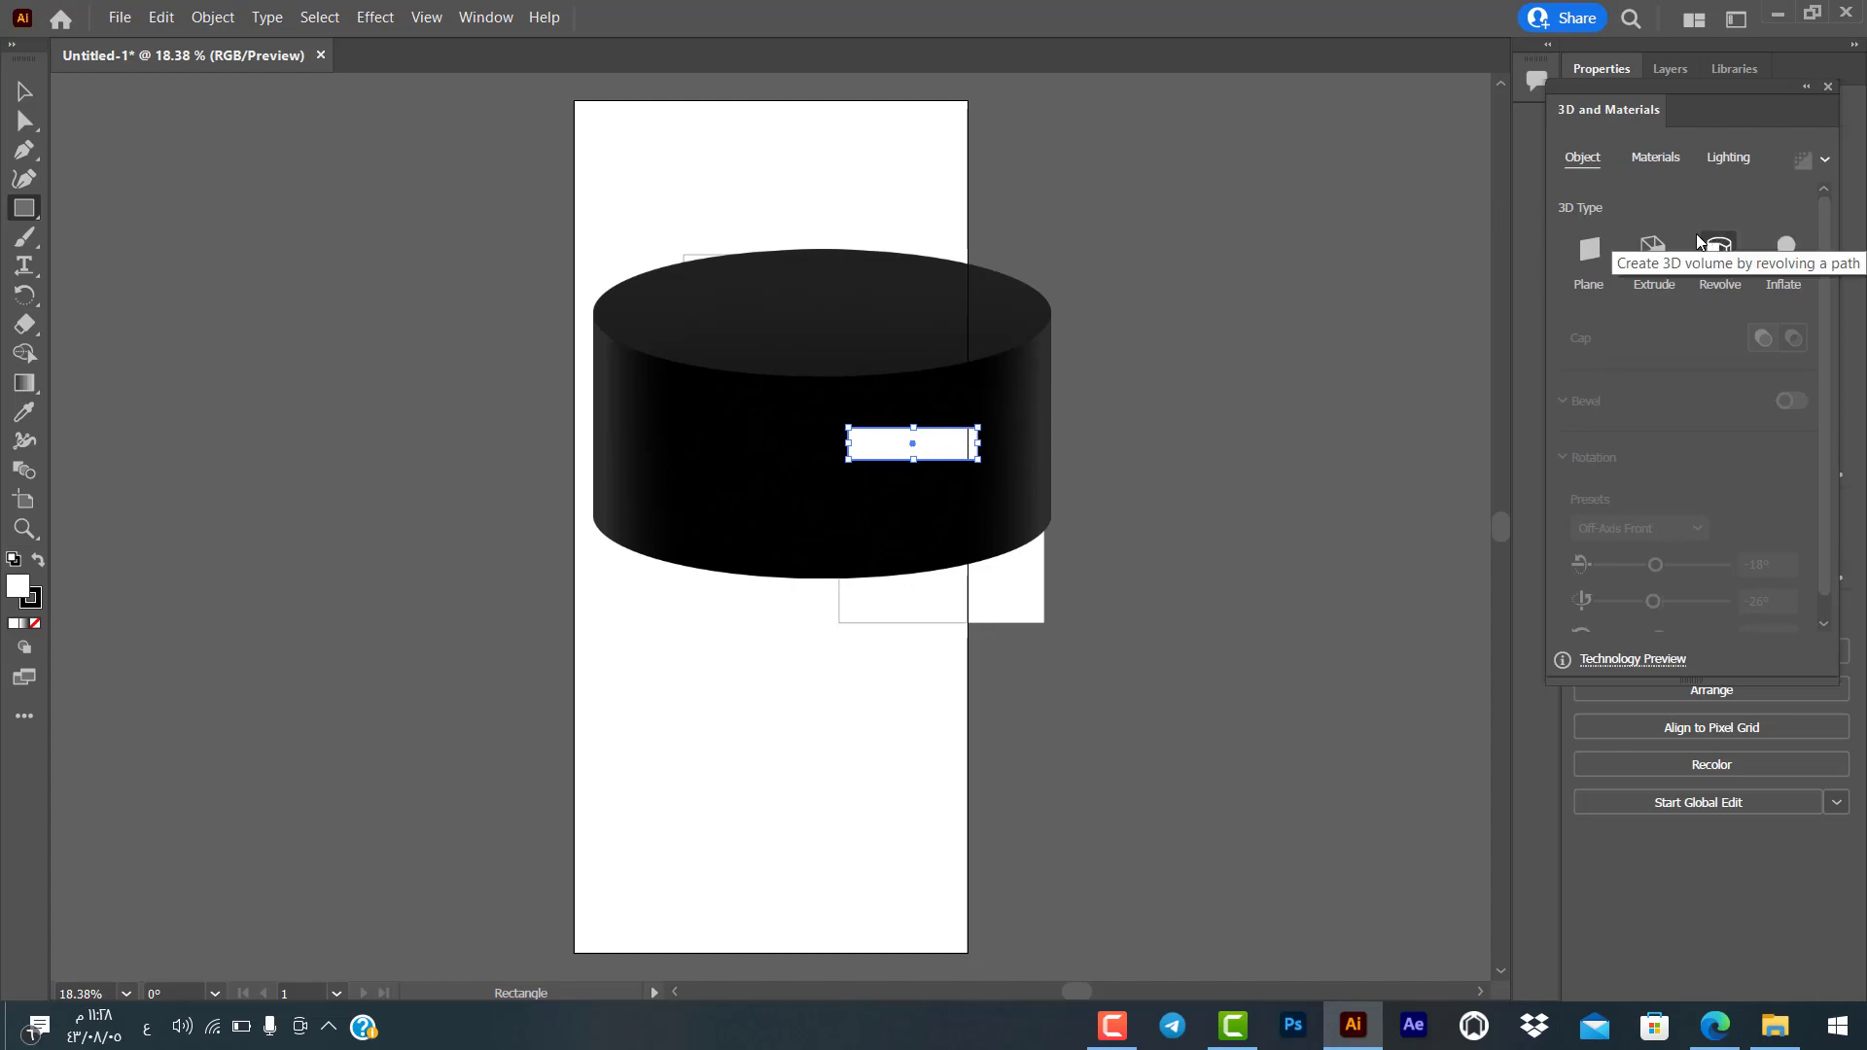
# Step: Fill the small rectangle black and enter a 370 × 92 px rectangle size
pyautogui.click(38, 562)
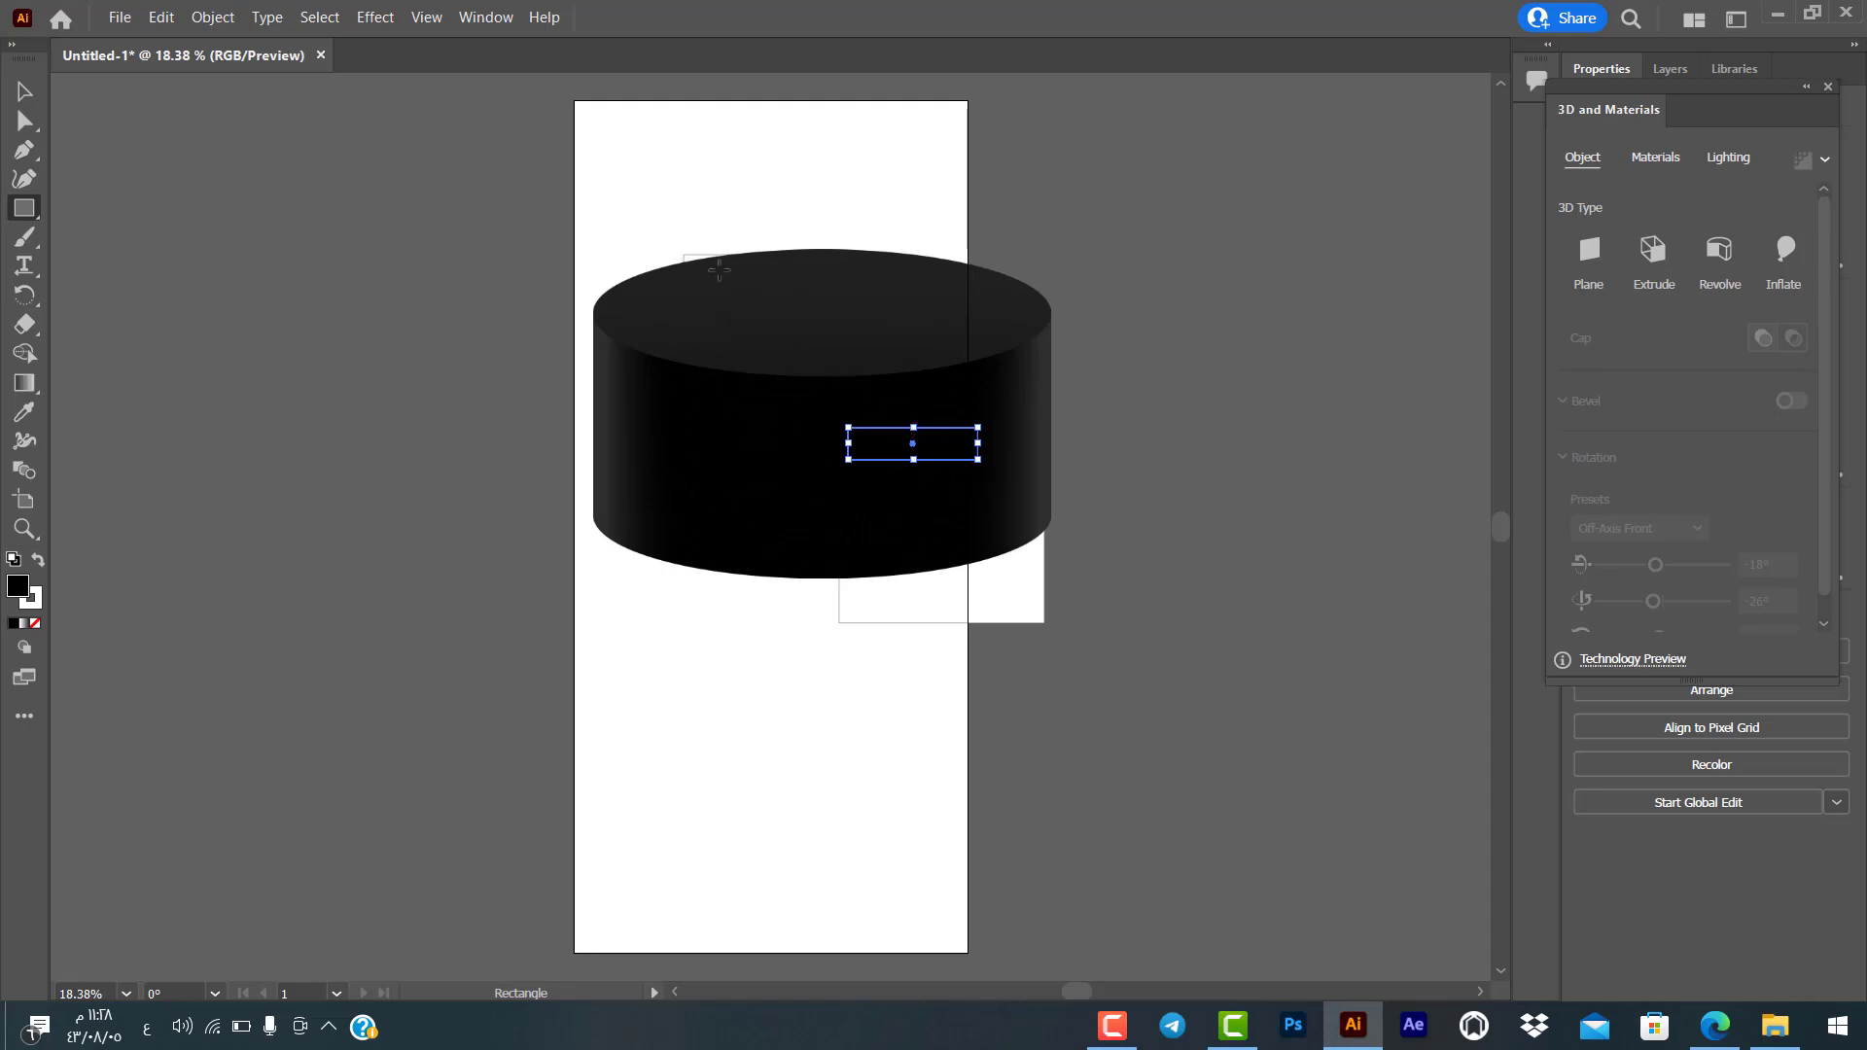
pyautogui.click(614, 263)
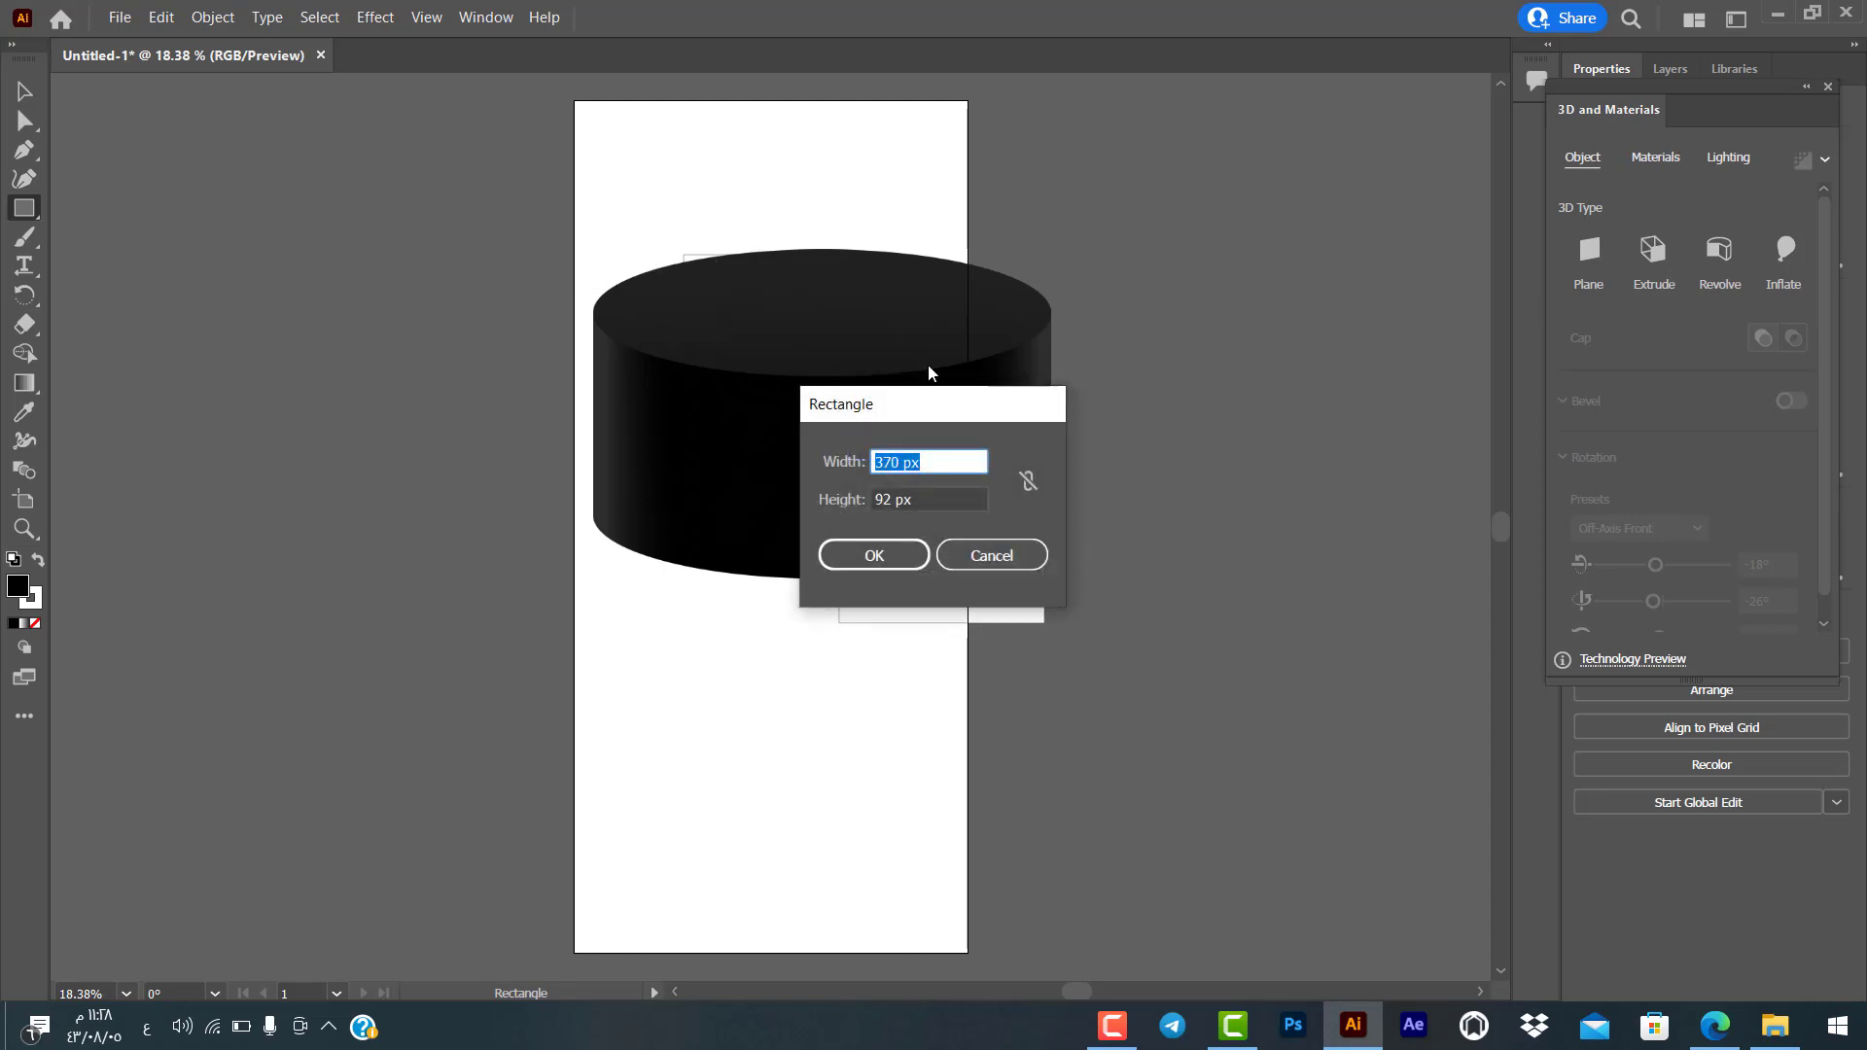
pyautogui.press('Return')
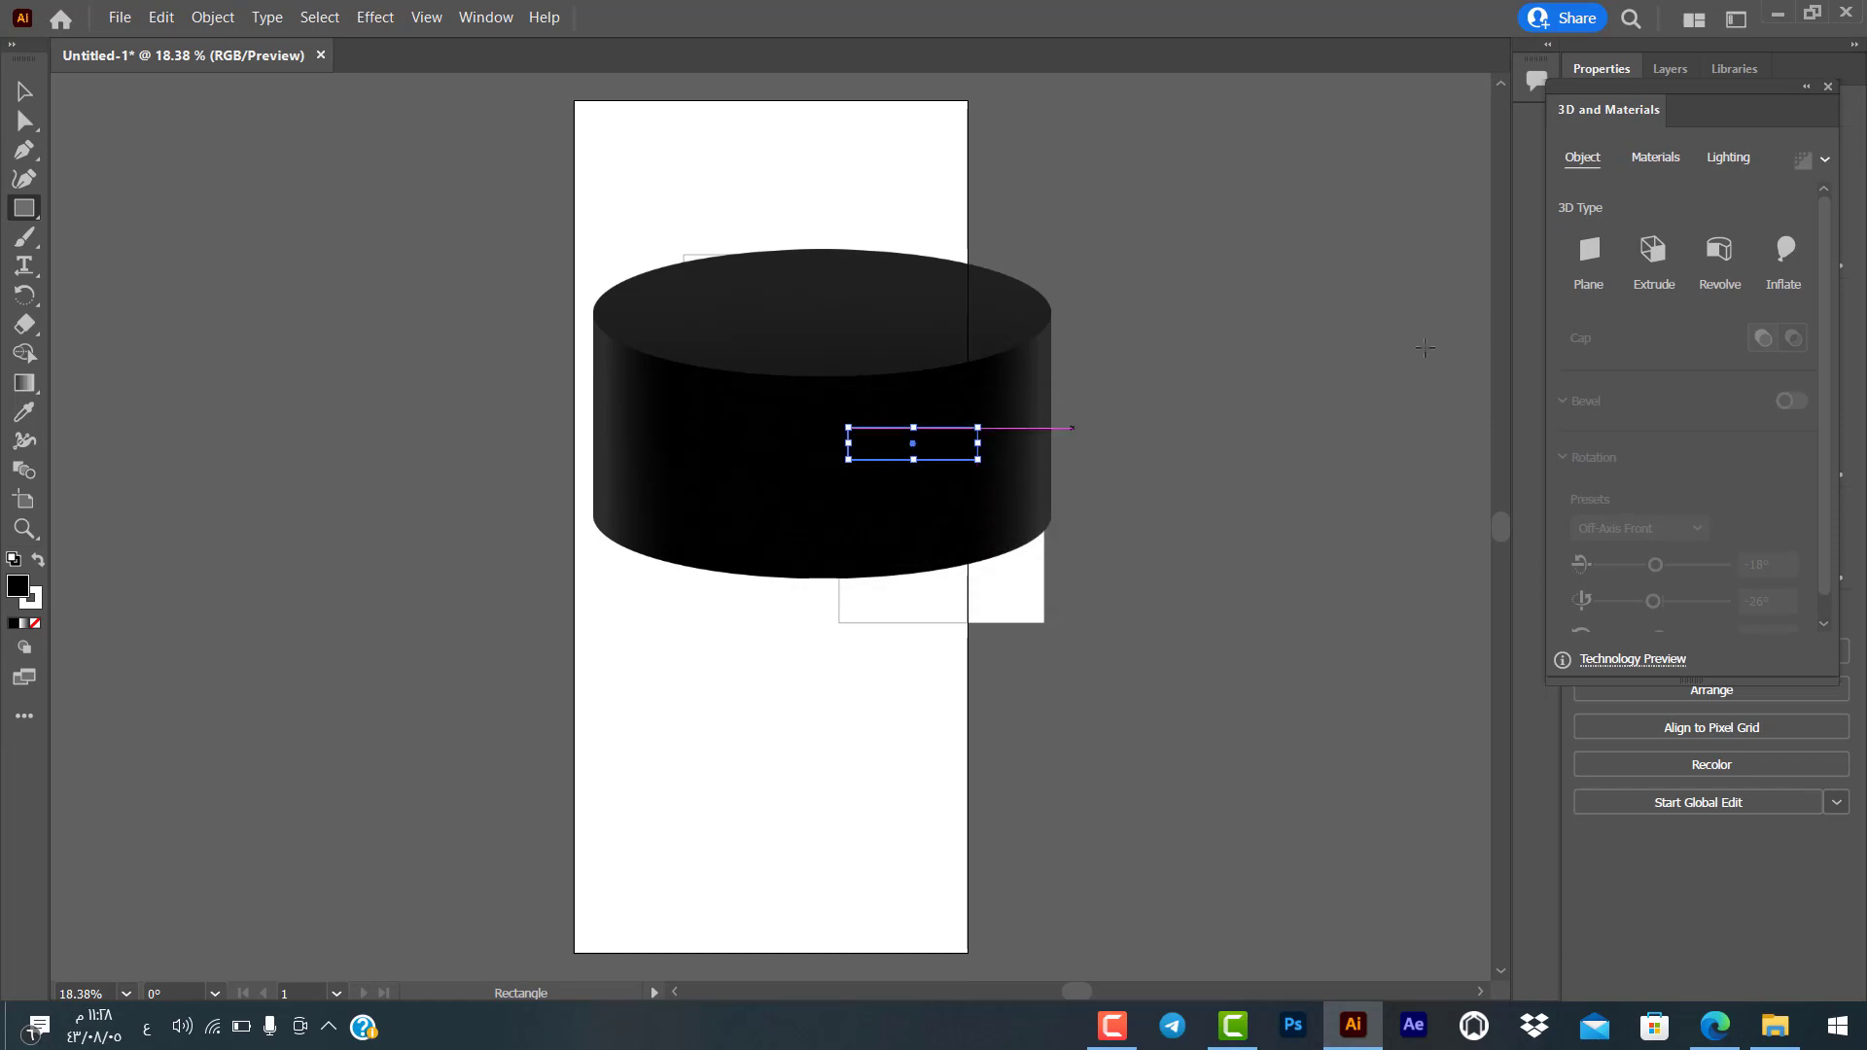
# Step: Revolve the rectangle into a light grey 3D disc after briefly trying Extrude
pyautogui.click(1719, 253)
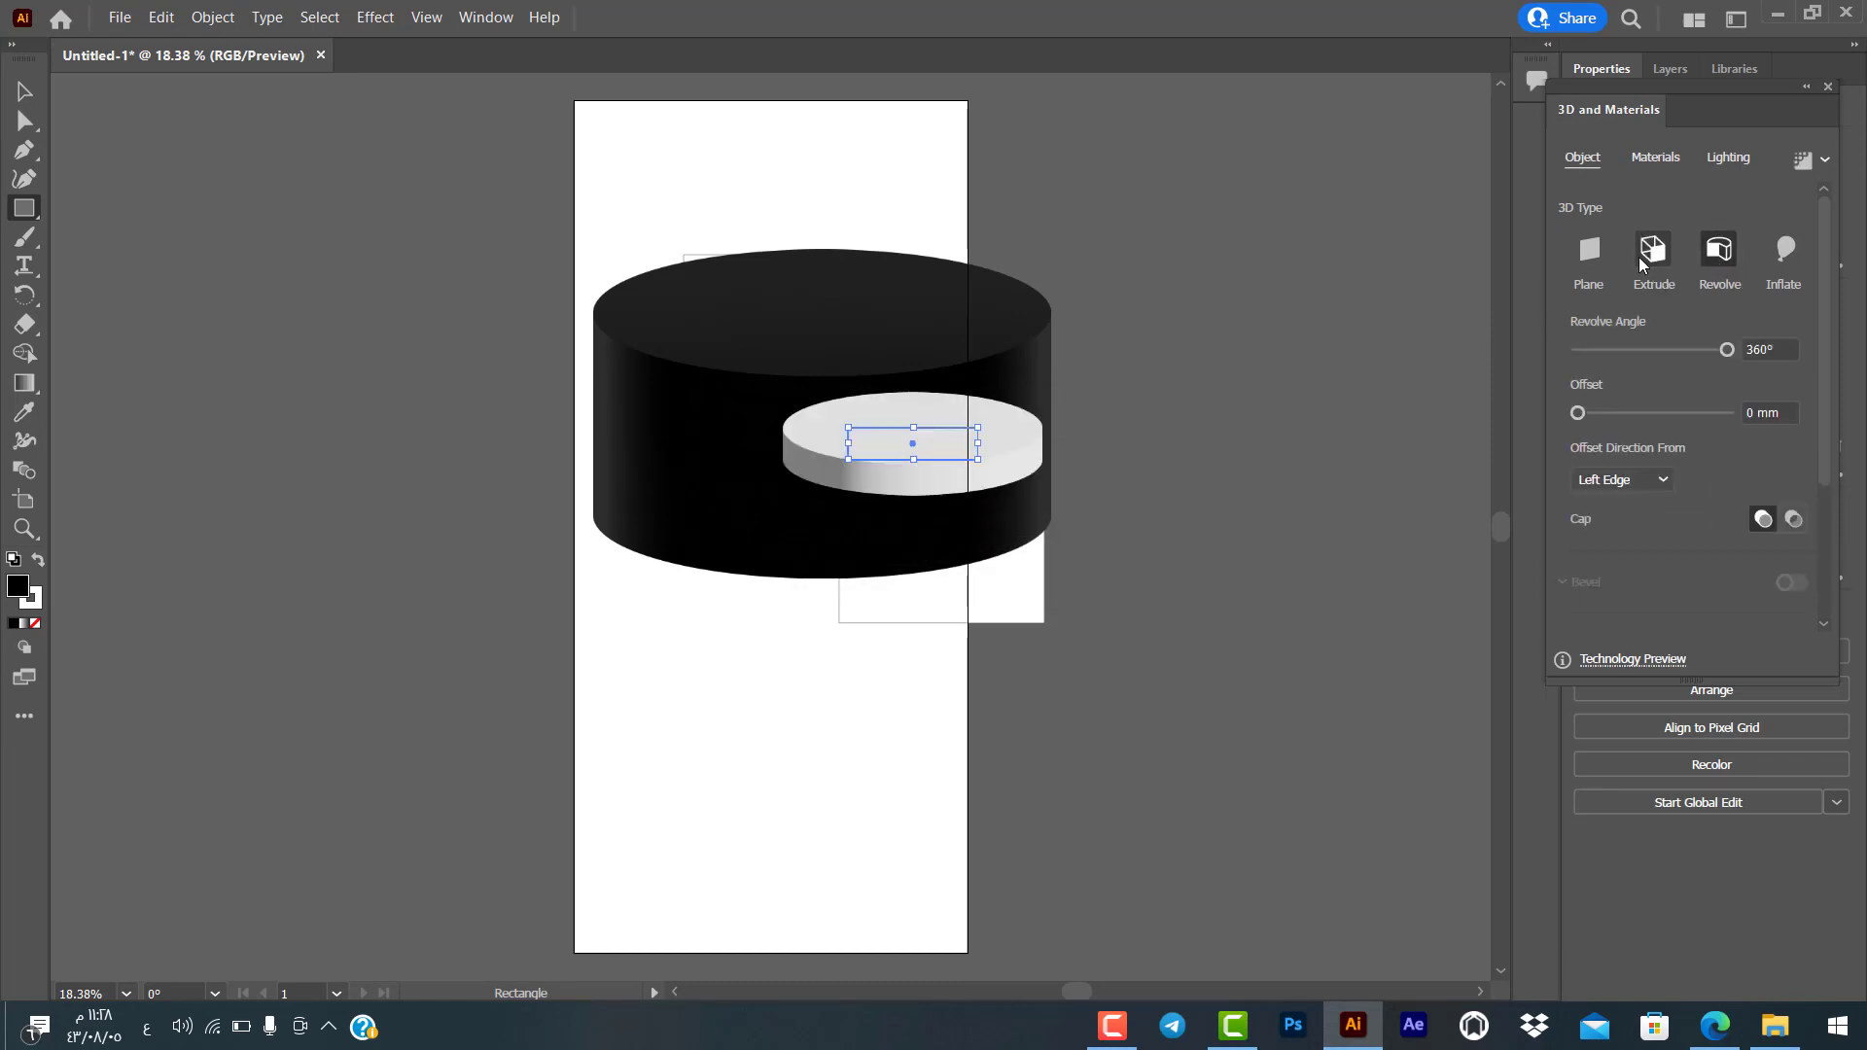
pyautogui.click(1644, 260)
pyautogui.click(1712, 259)
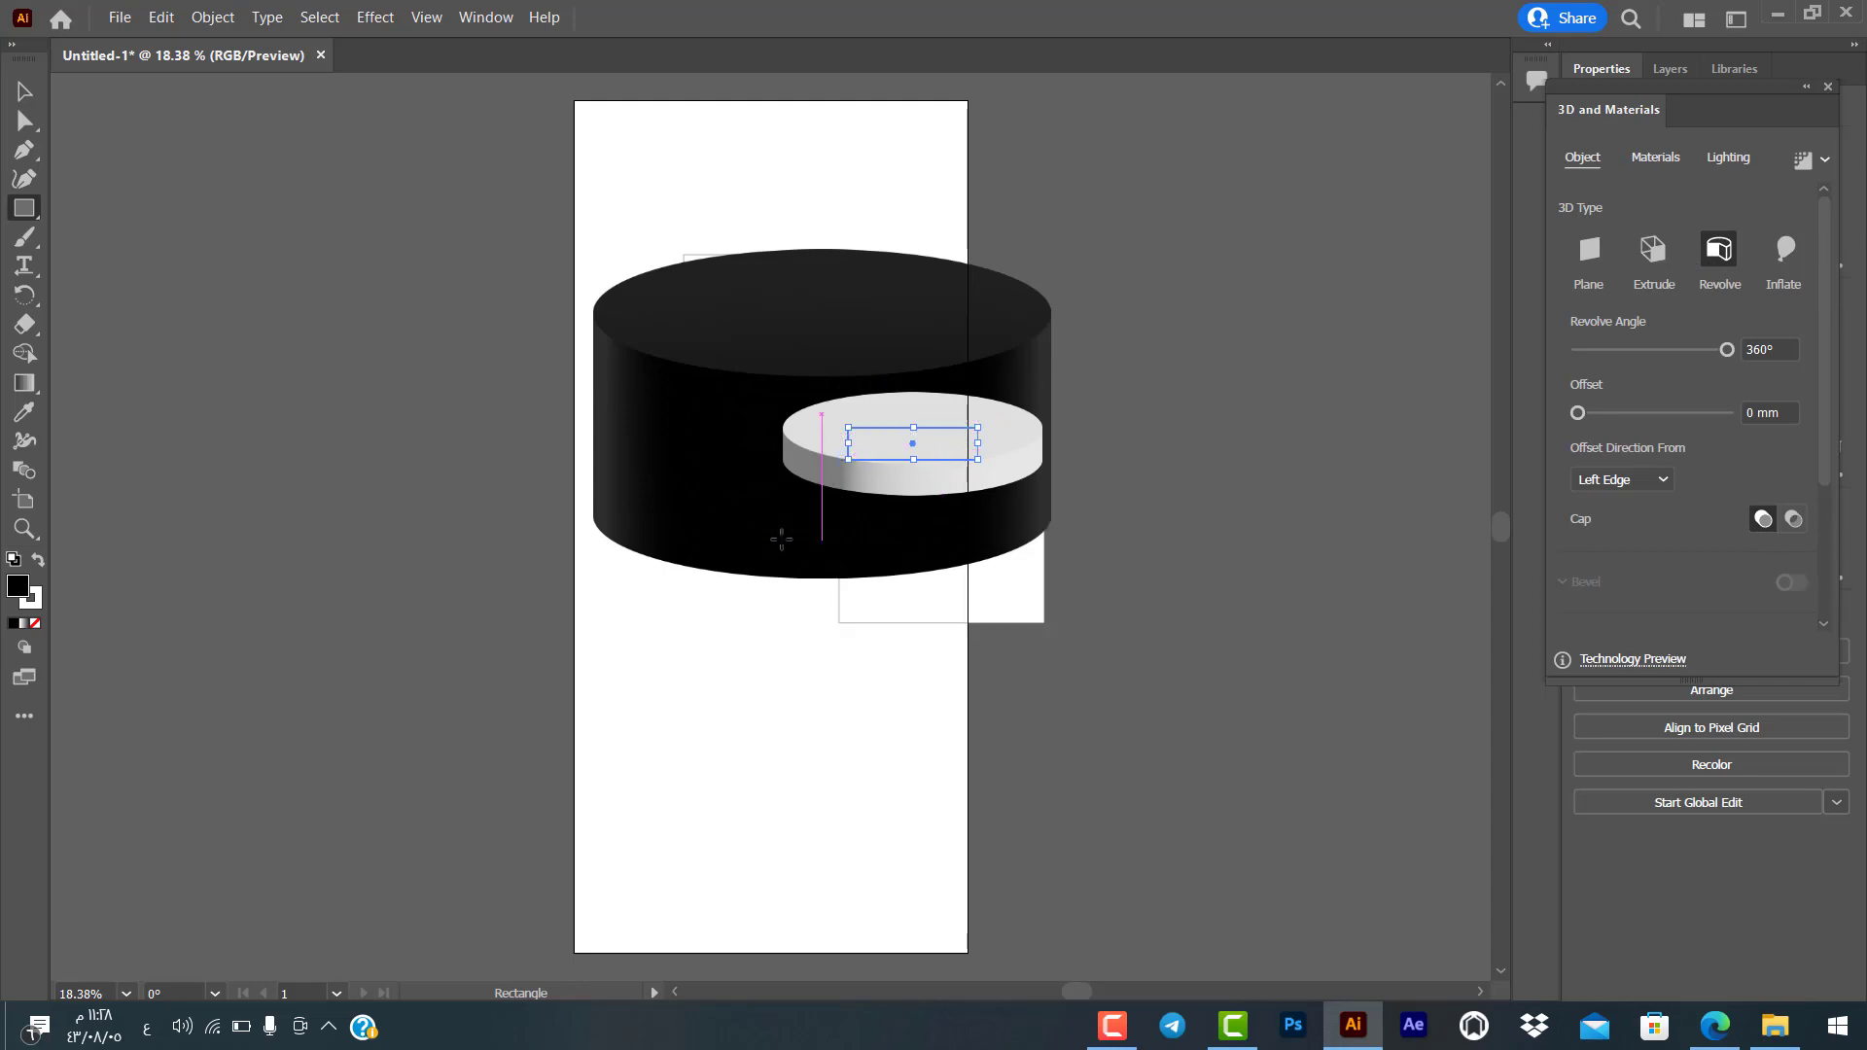
pyautogui.click(704, 491)
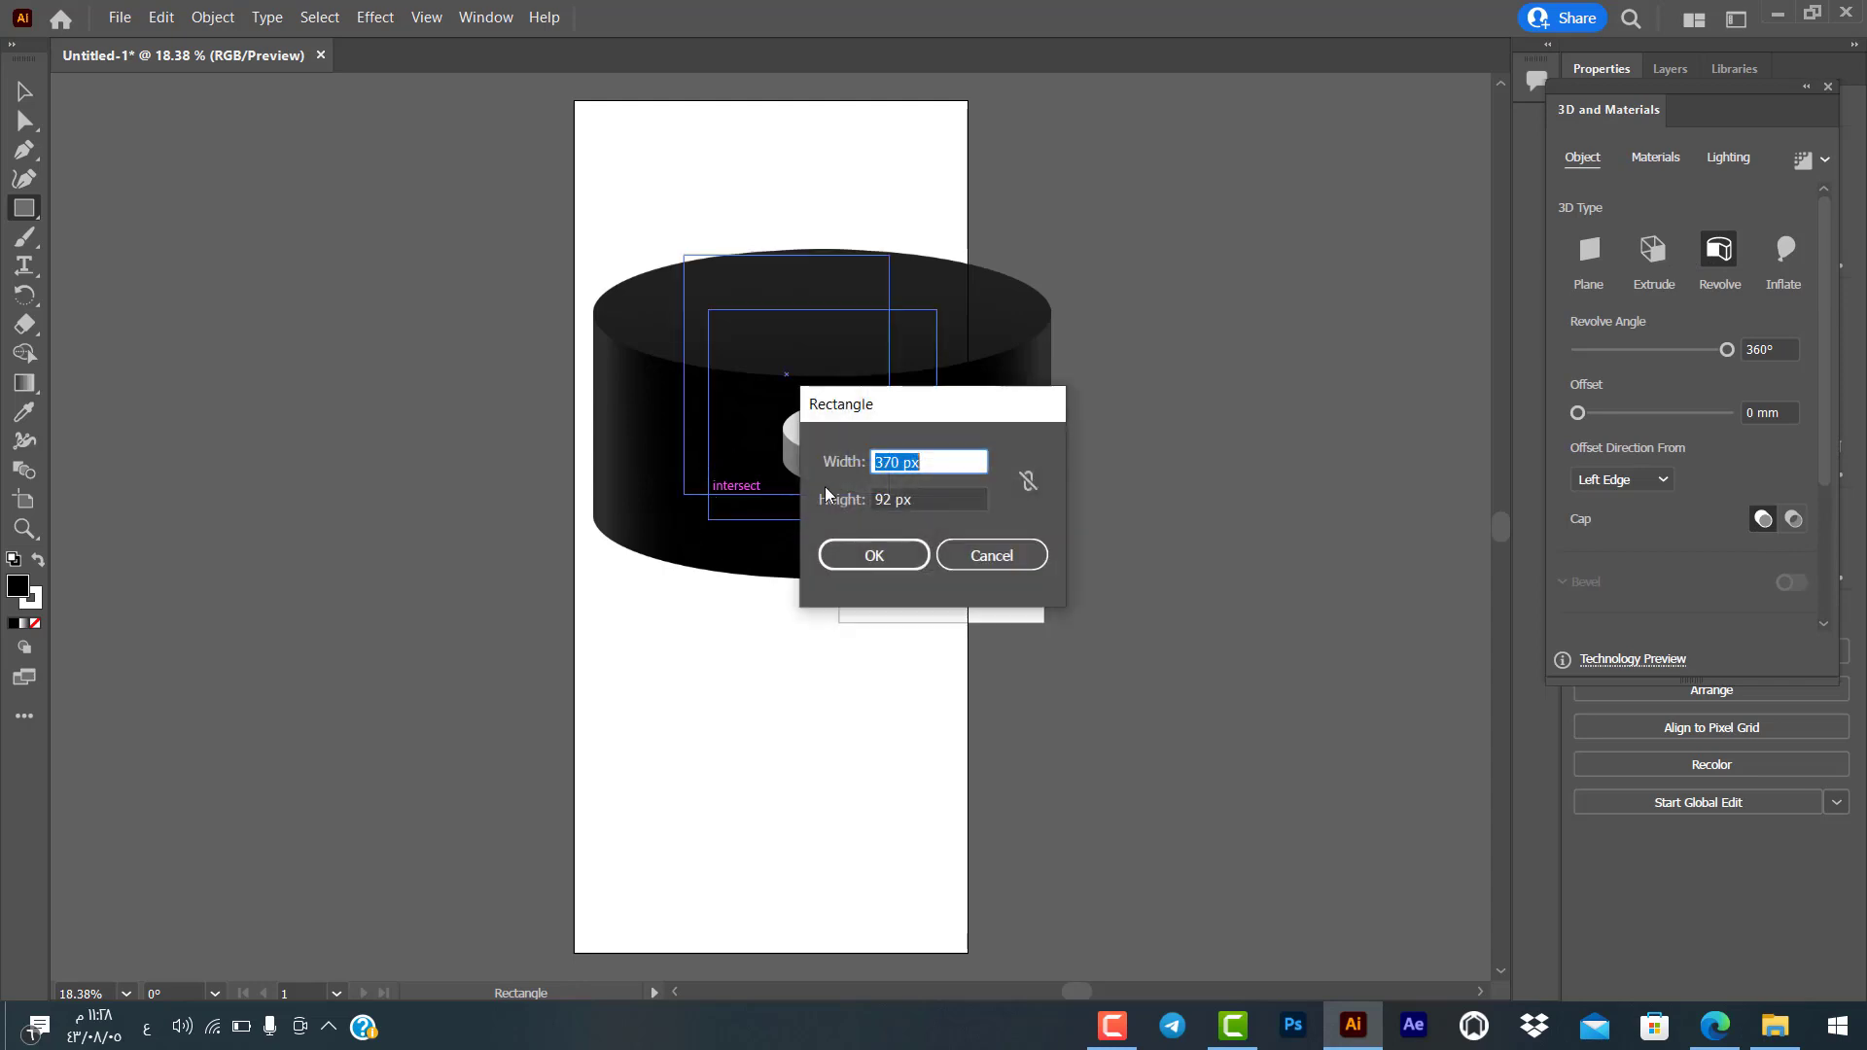
pyautogui.click(989, 550)
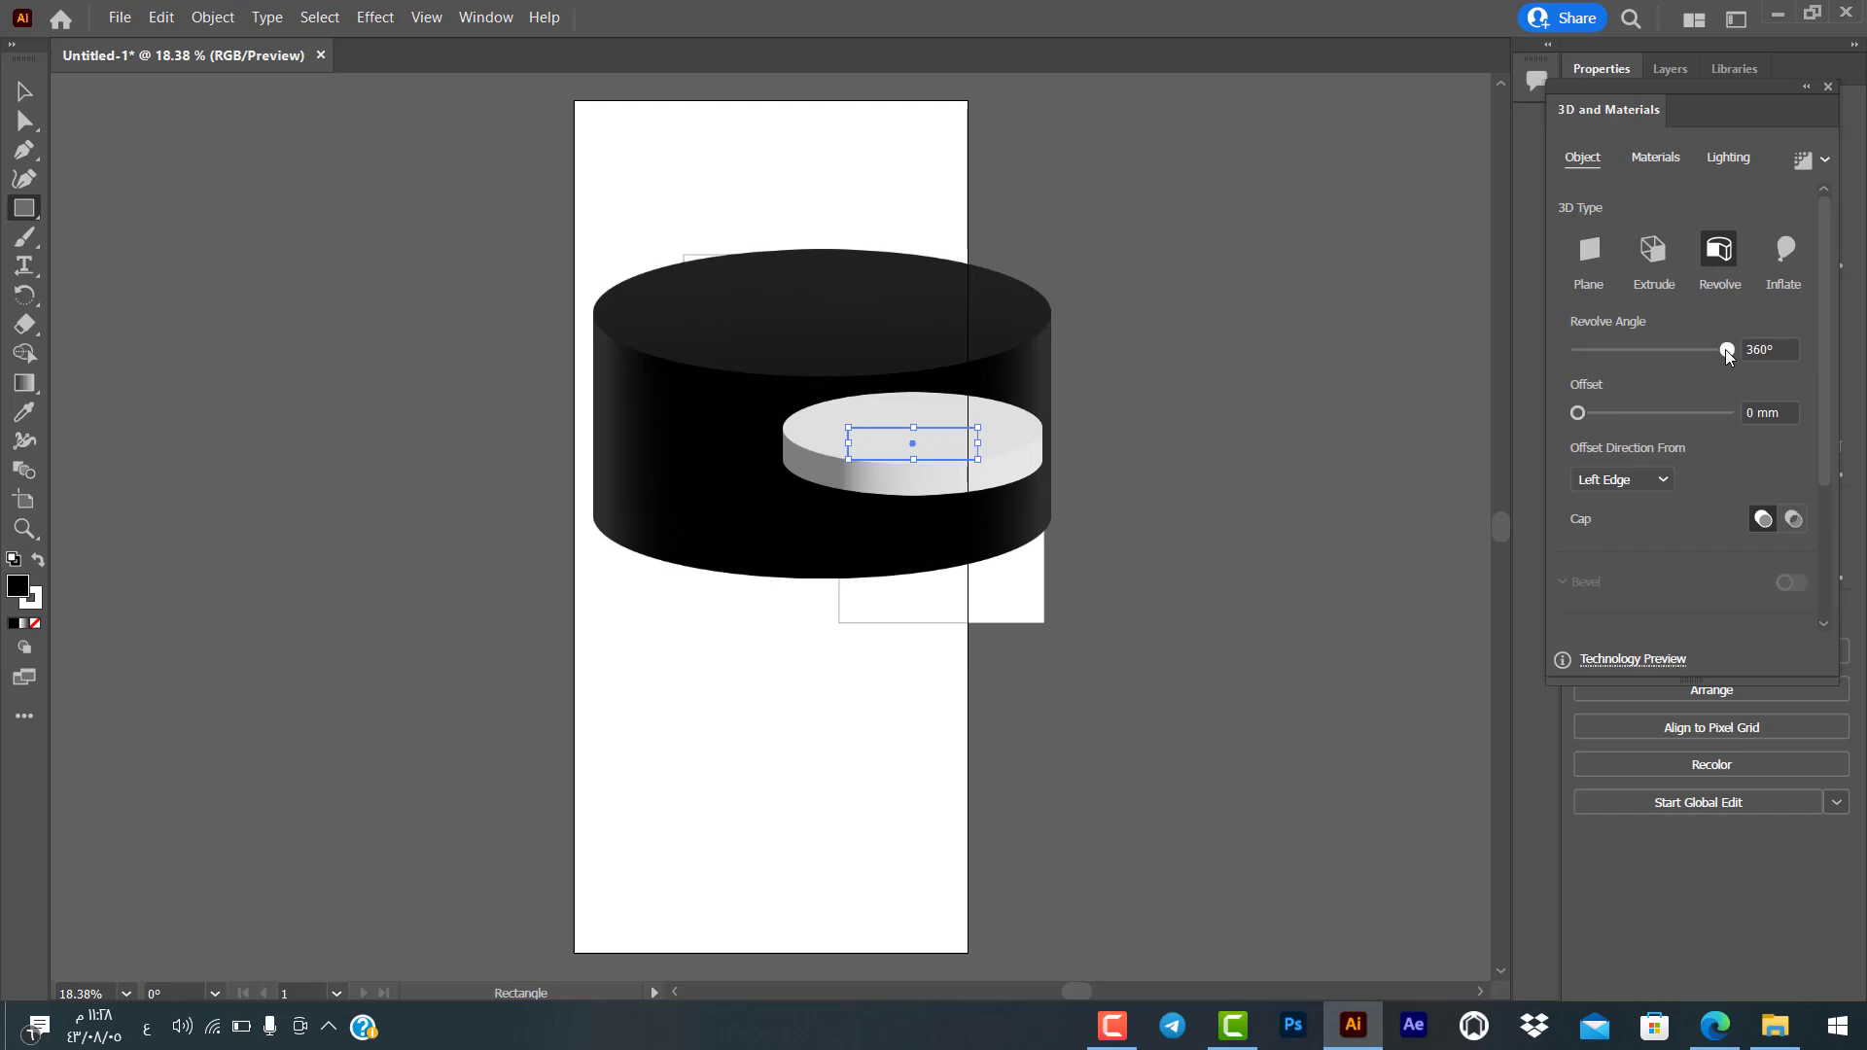
# Step: Set the revolve angle to about 182° and the offset to about 170
pyautogui.moveTo(1718, 348); pyautogui.dragTo(1645, 342)
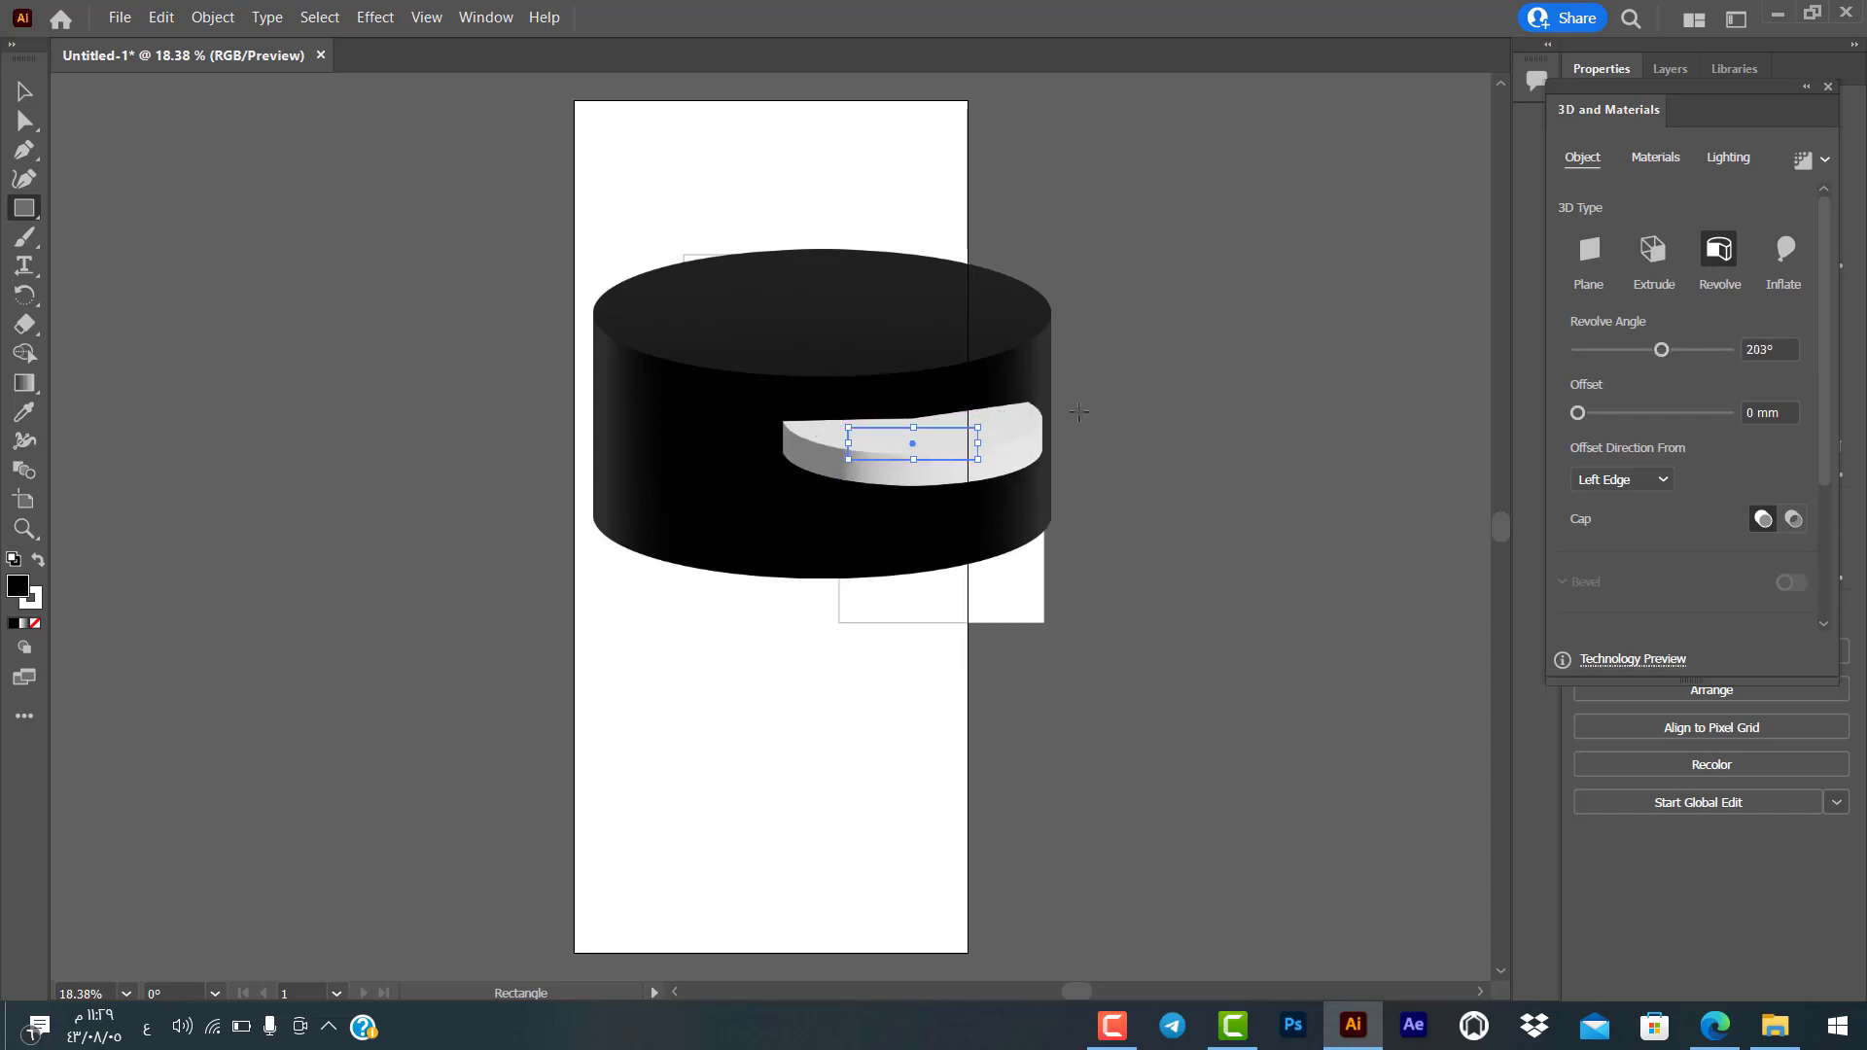
pyautogui.moveTo(1660, 350)
pyautogui.mouseDown()
pyautogui.moveTo(1605, 351)
pyautogui.moveTo(1655, 352)
pyautogui.mouseUp()
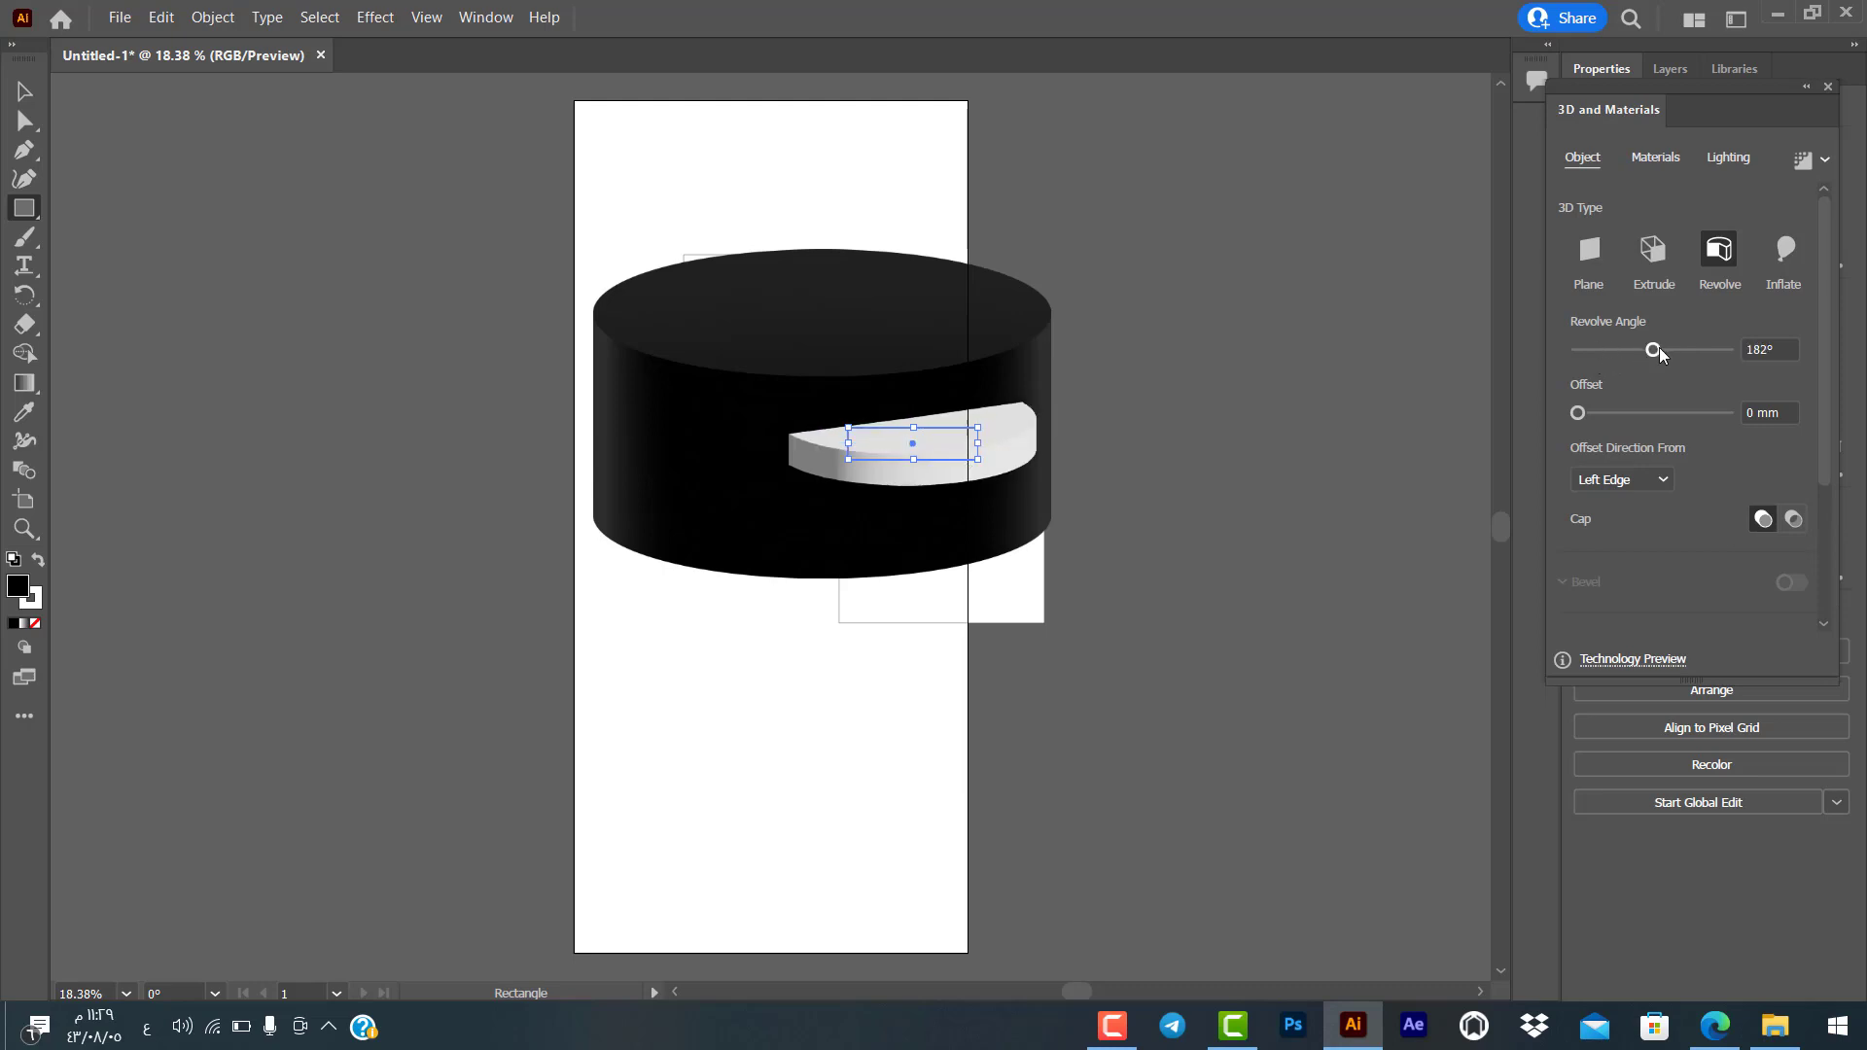
pyautogui.moveTo(1578, 412); pyautogui.dragTo(1623, 413)
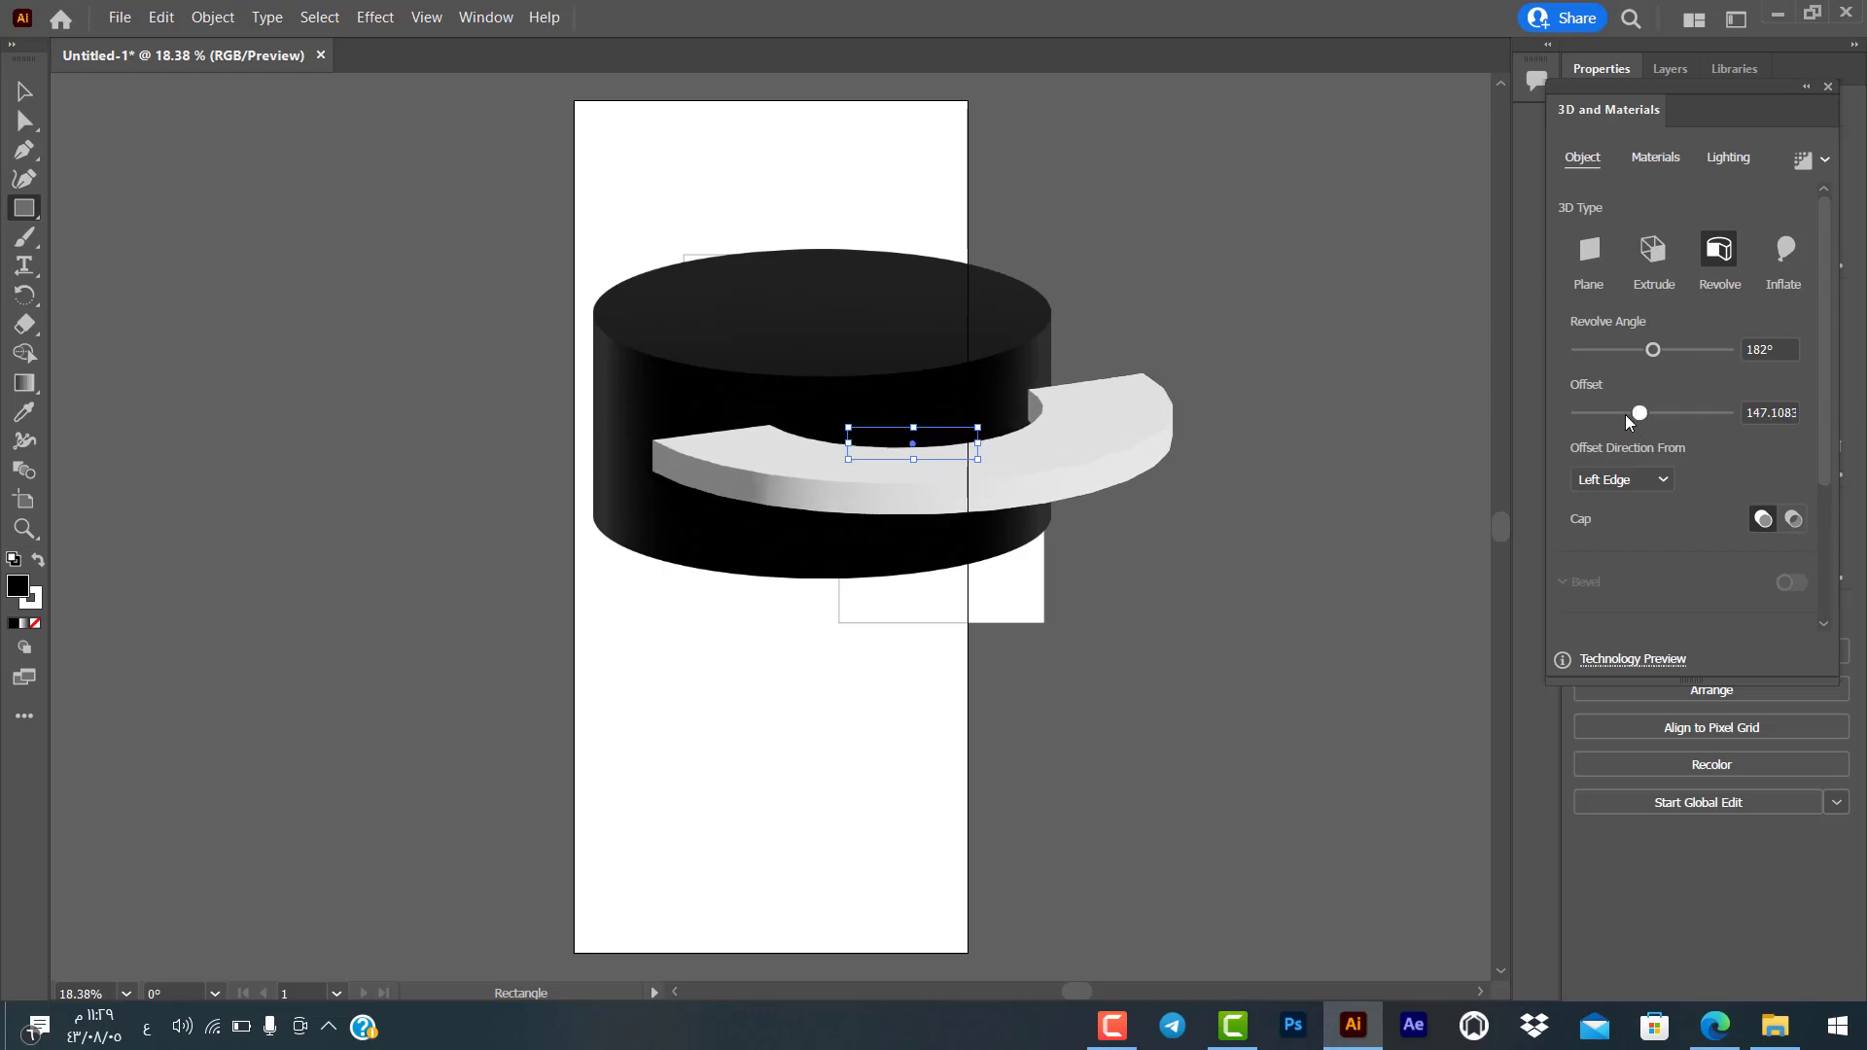
pyautogui.moveTo(1634, 411)
pyautogui.mouseDown()
pyautogui.moveTo(1601, 412)
pyautogui.moveTo(1650, 413)
pyautogui.mouseUp()
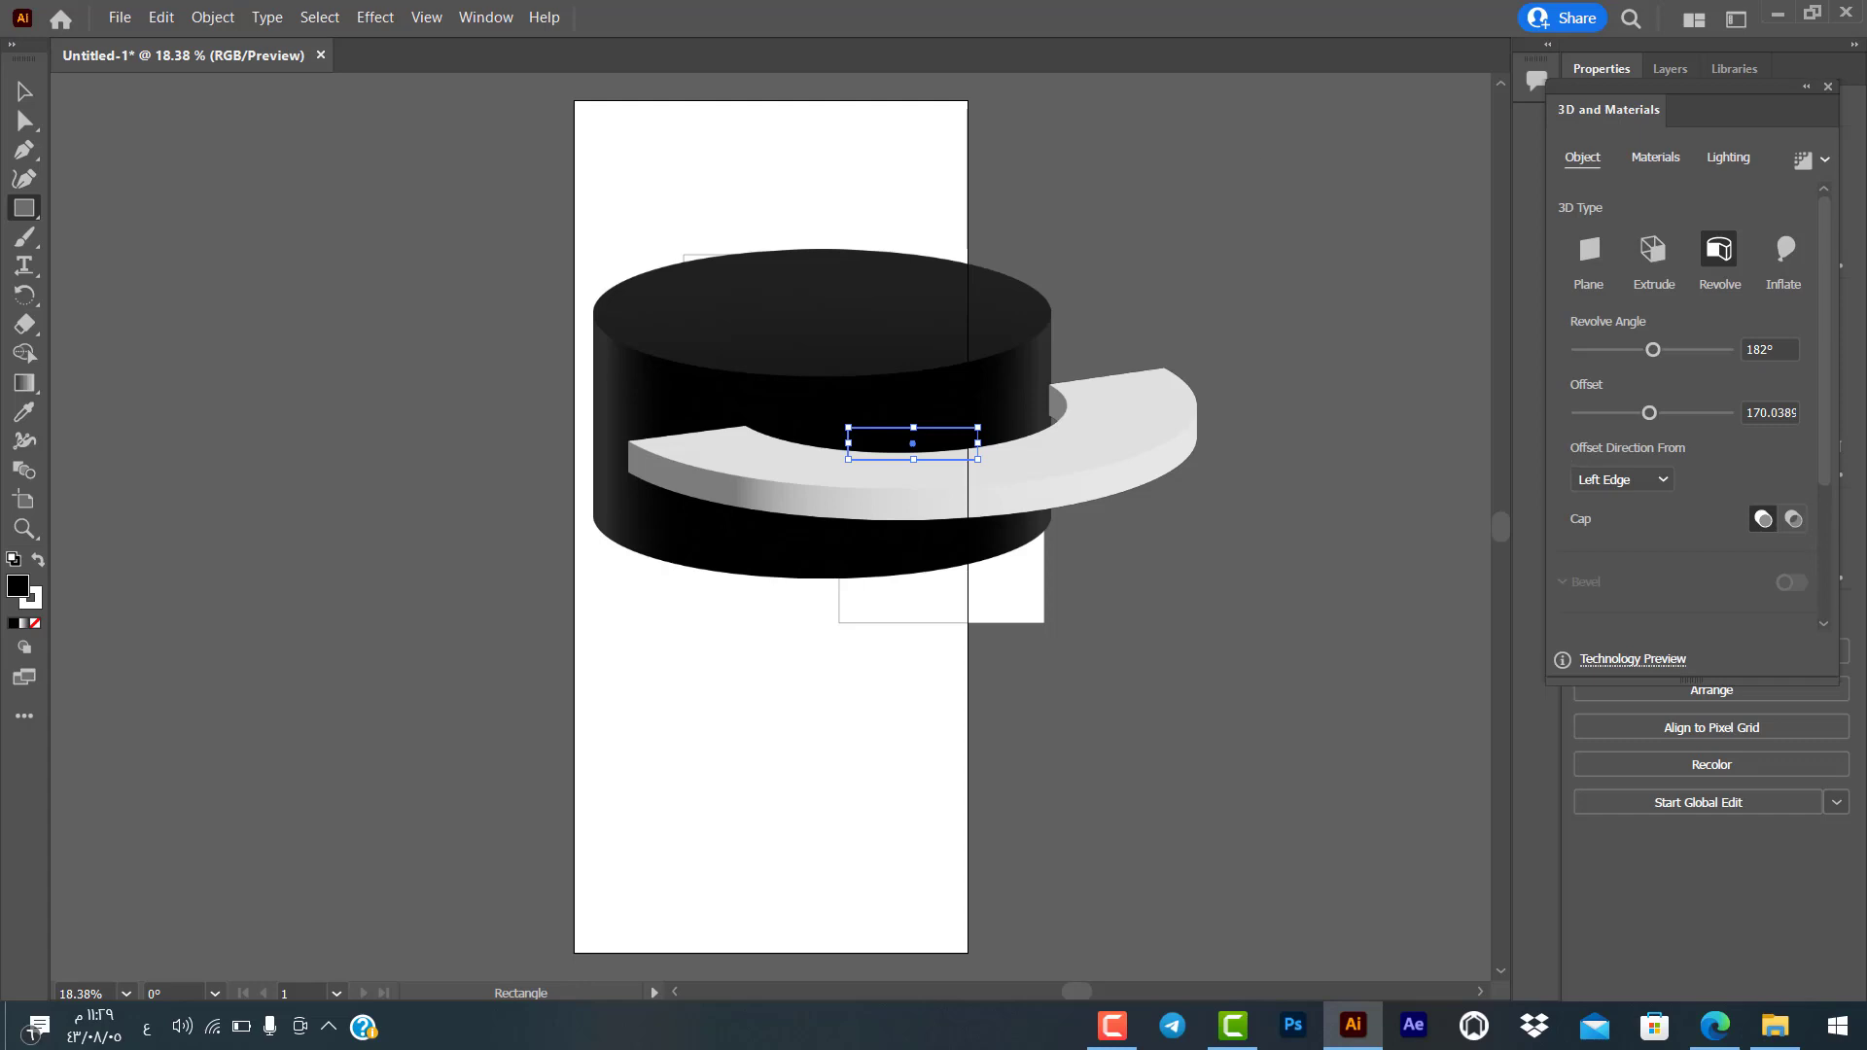
# Step: Review the Materials and Lighting settings, then return to the Object options
pyautogui.click(1657, 155)
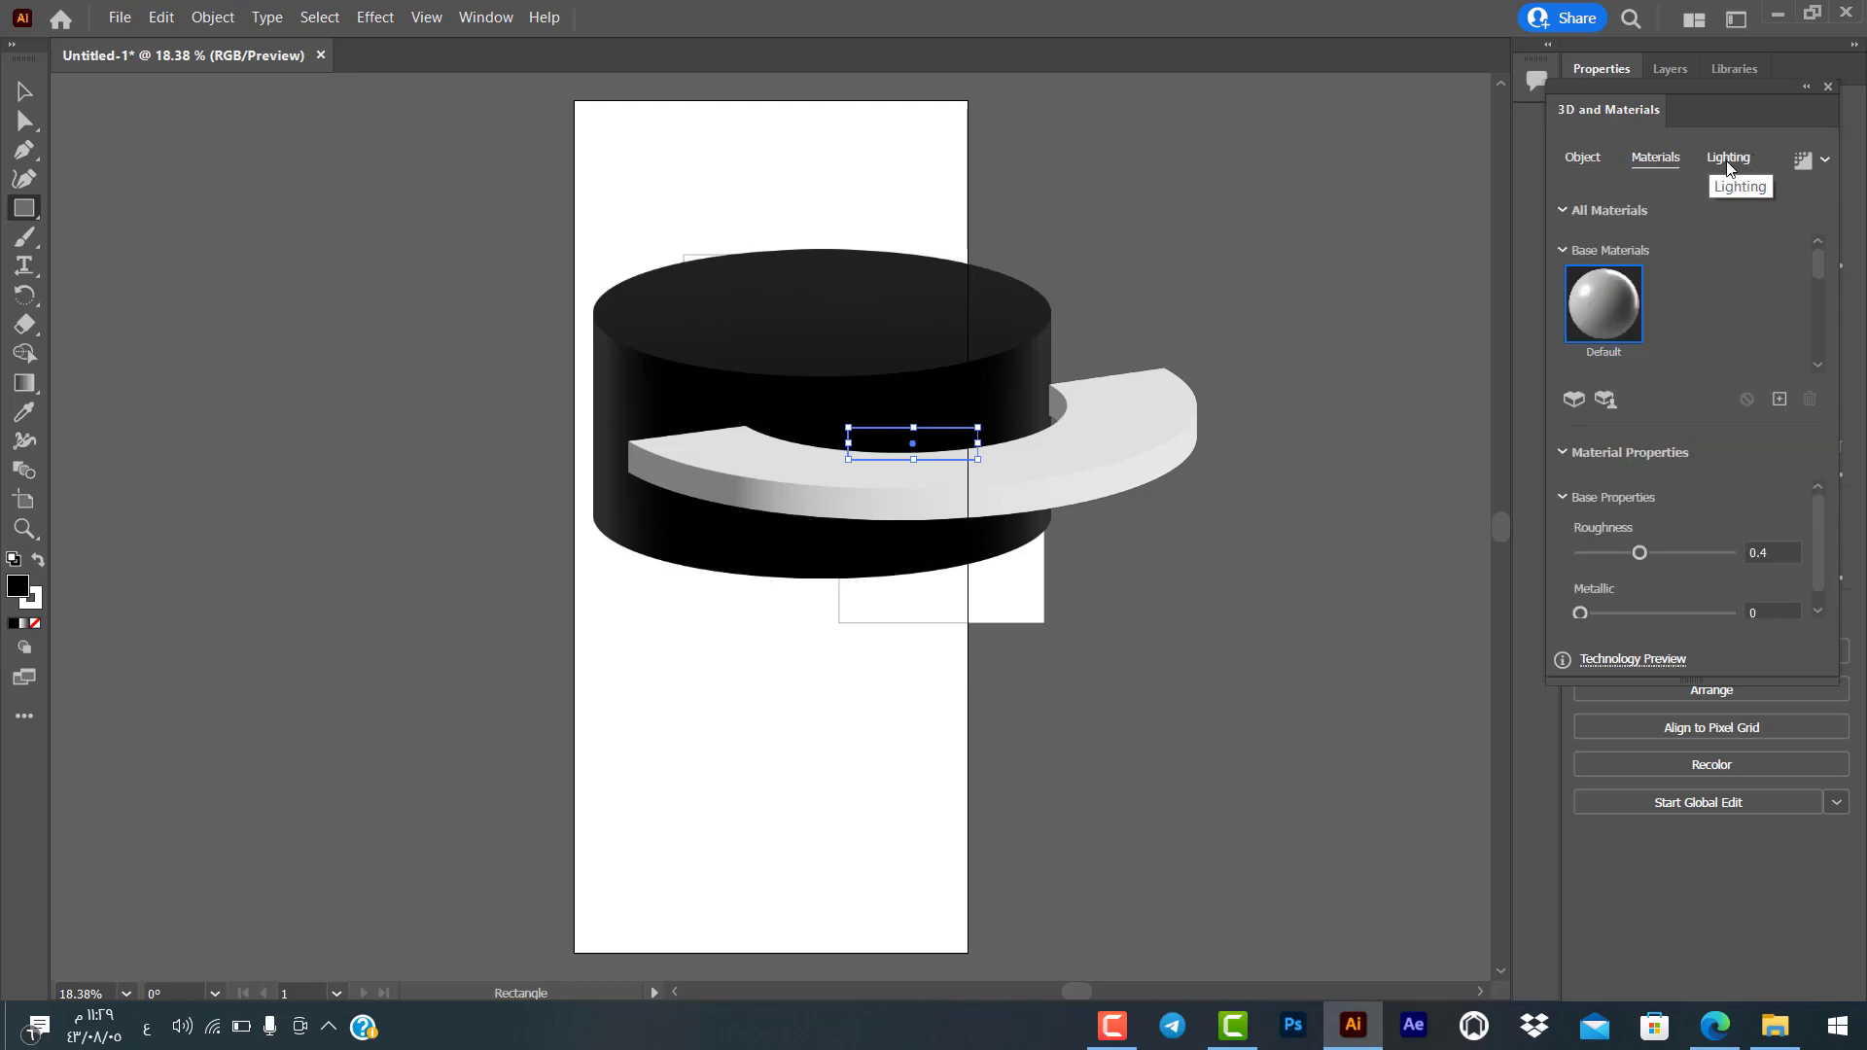
pyautogui.click(1728, 161)
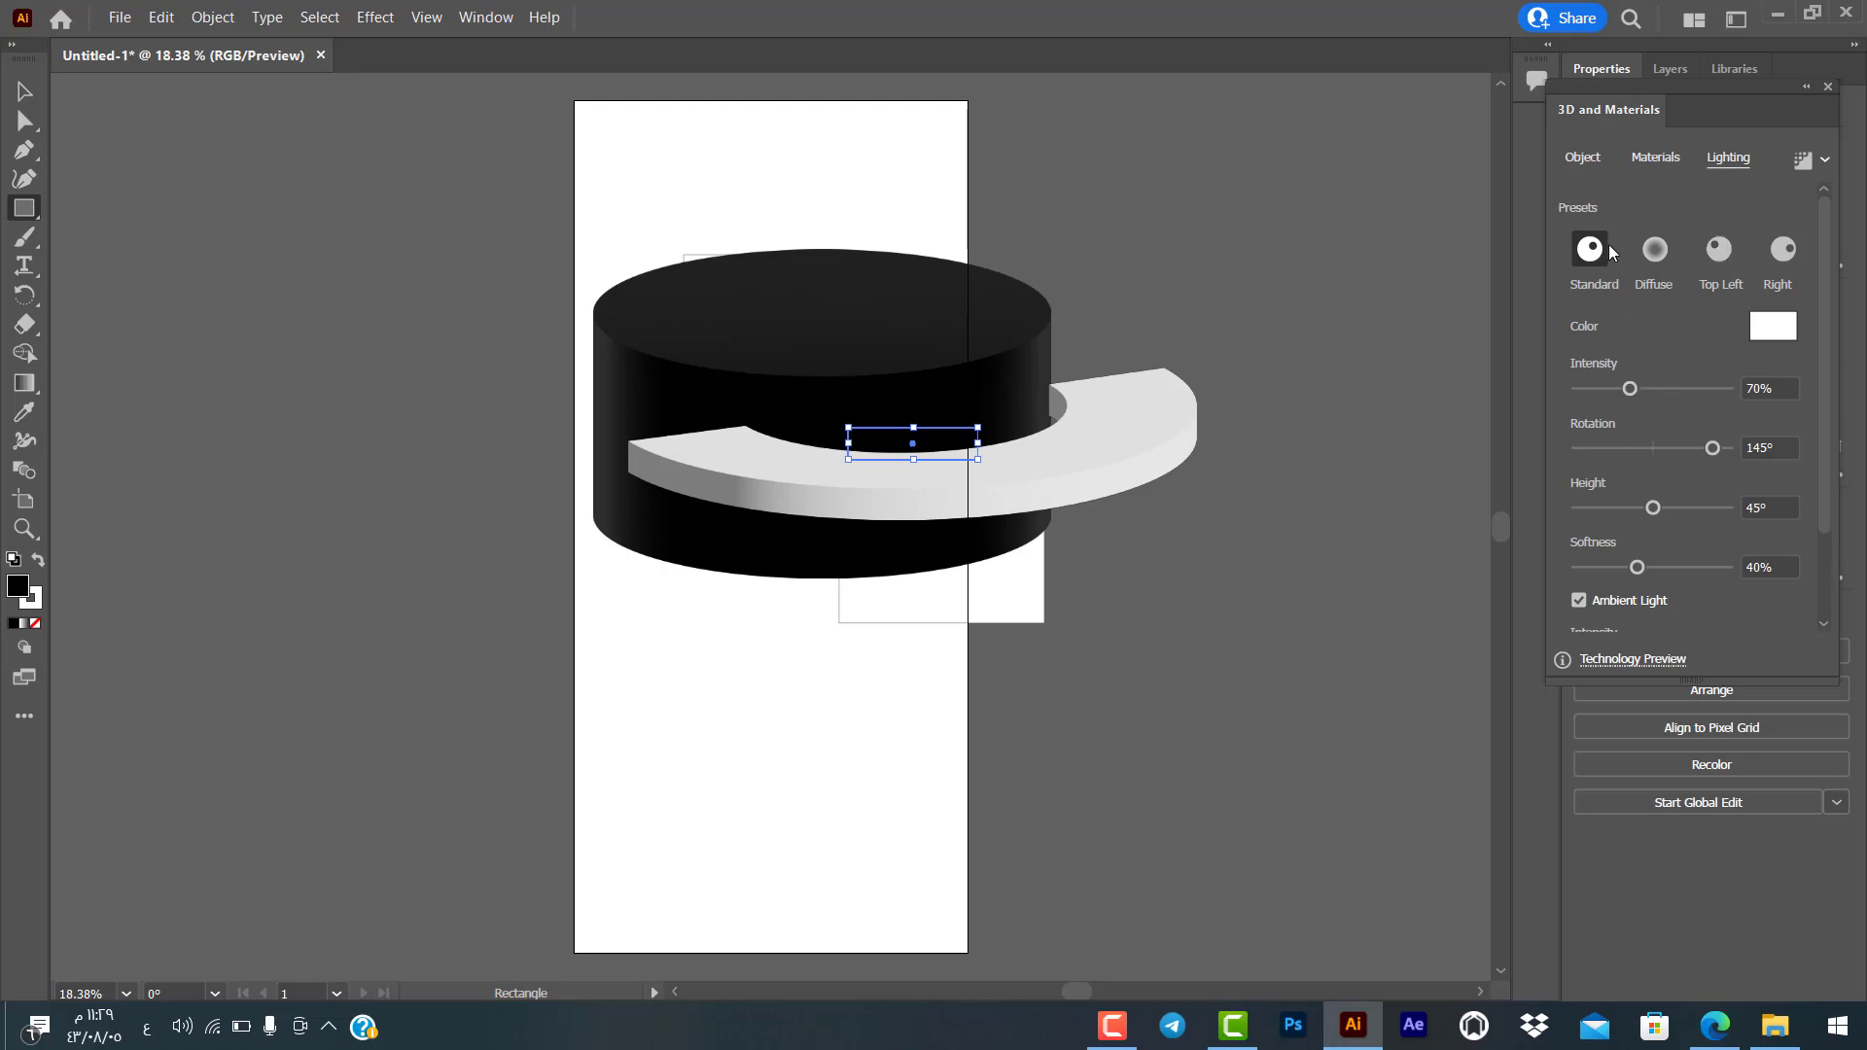
pyautogui.click(1661, 160)
pyautogui.click(1584, 158)
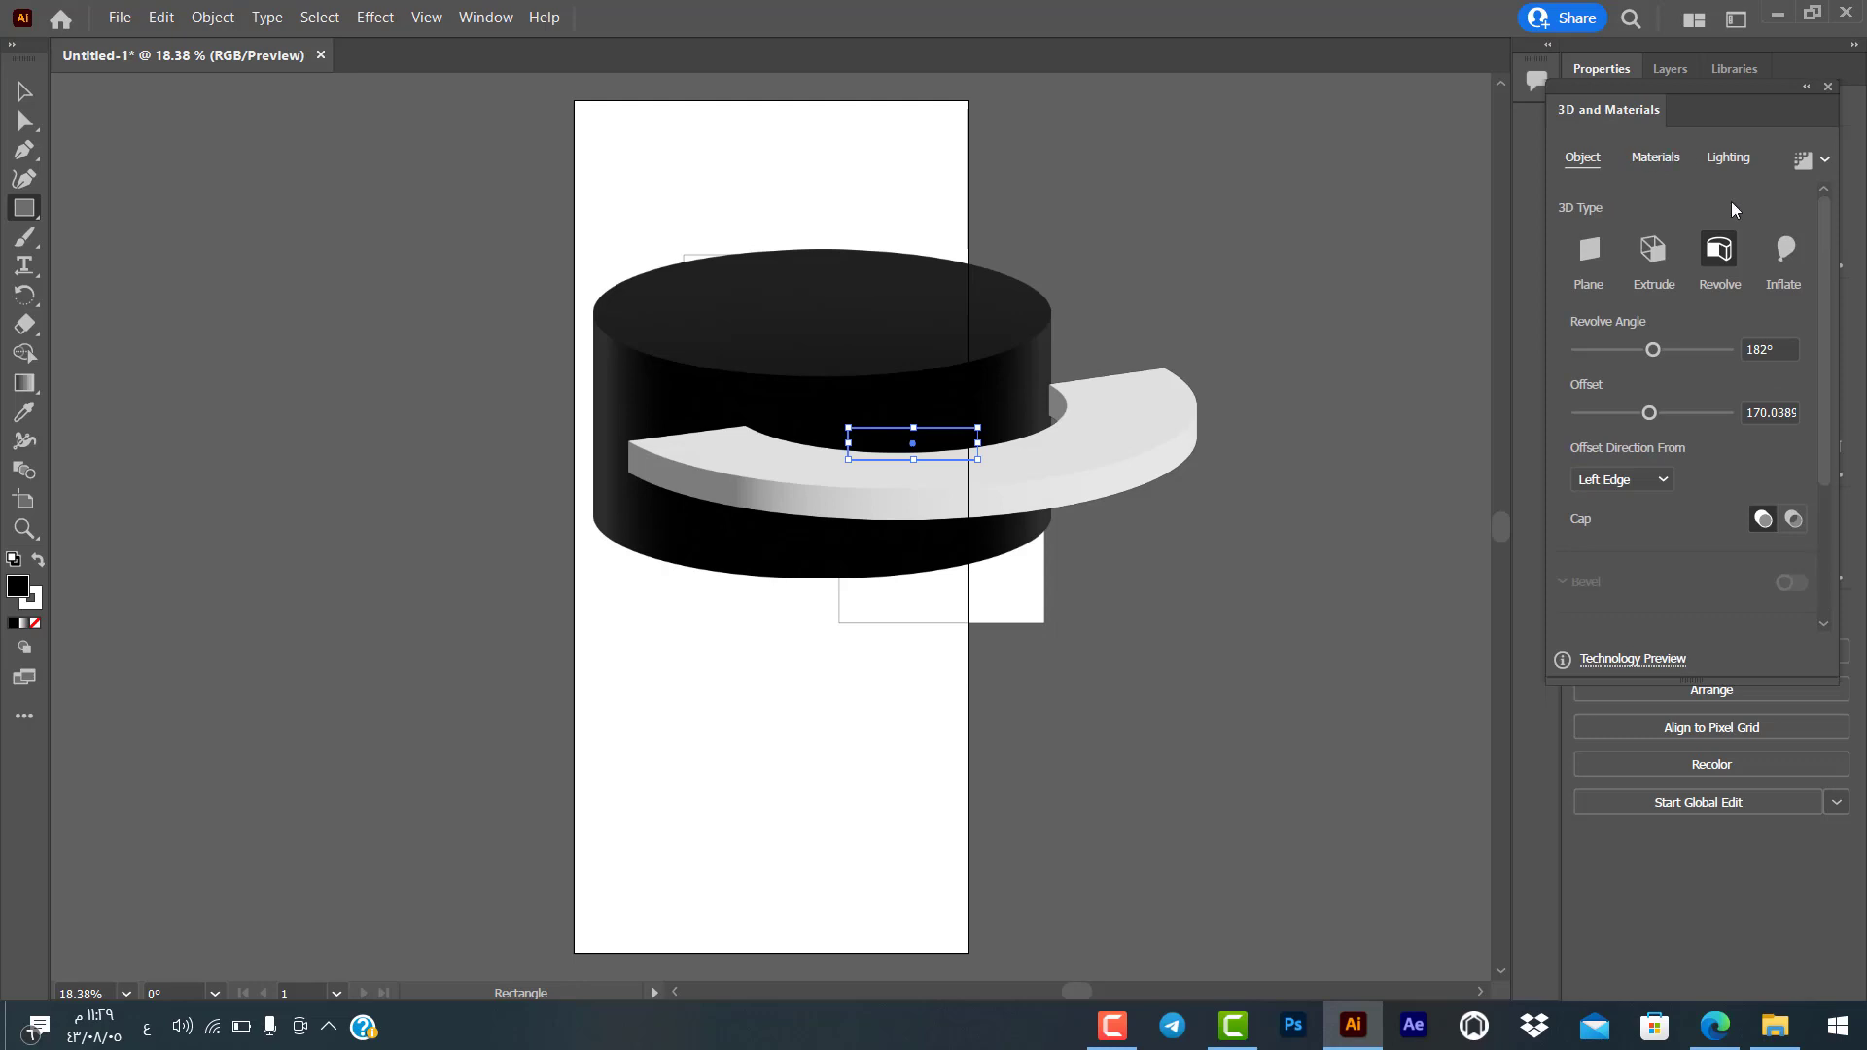
# Step: Inflate the ring into a slab with depth about 475 and 52% volume, then view Materials
pyautogui.click(1787, 251)
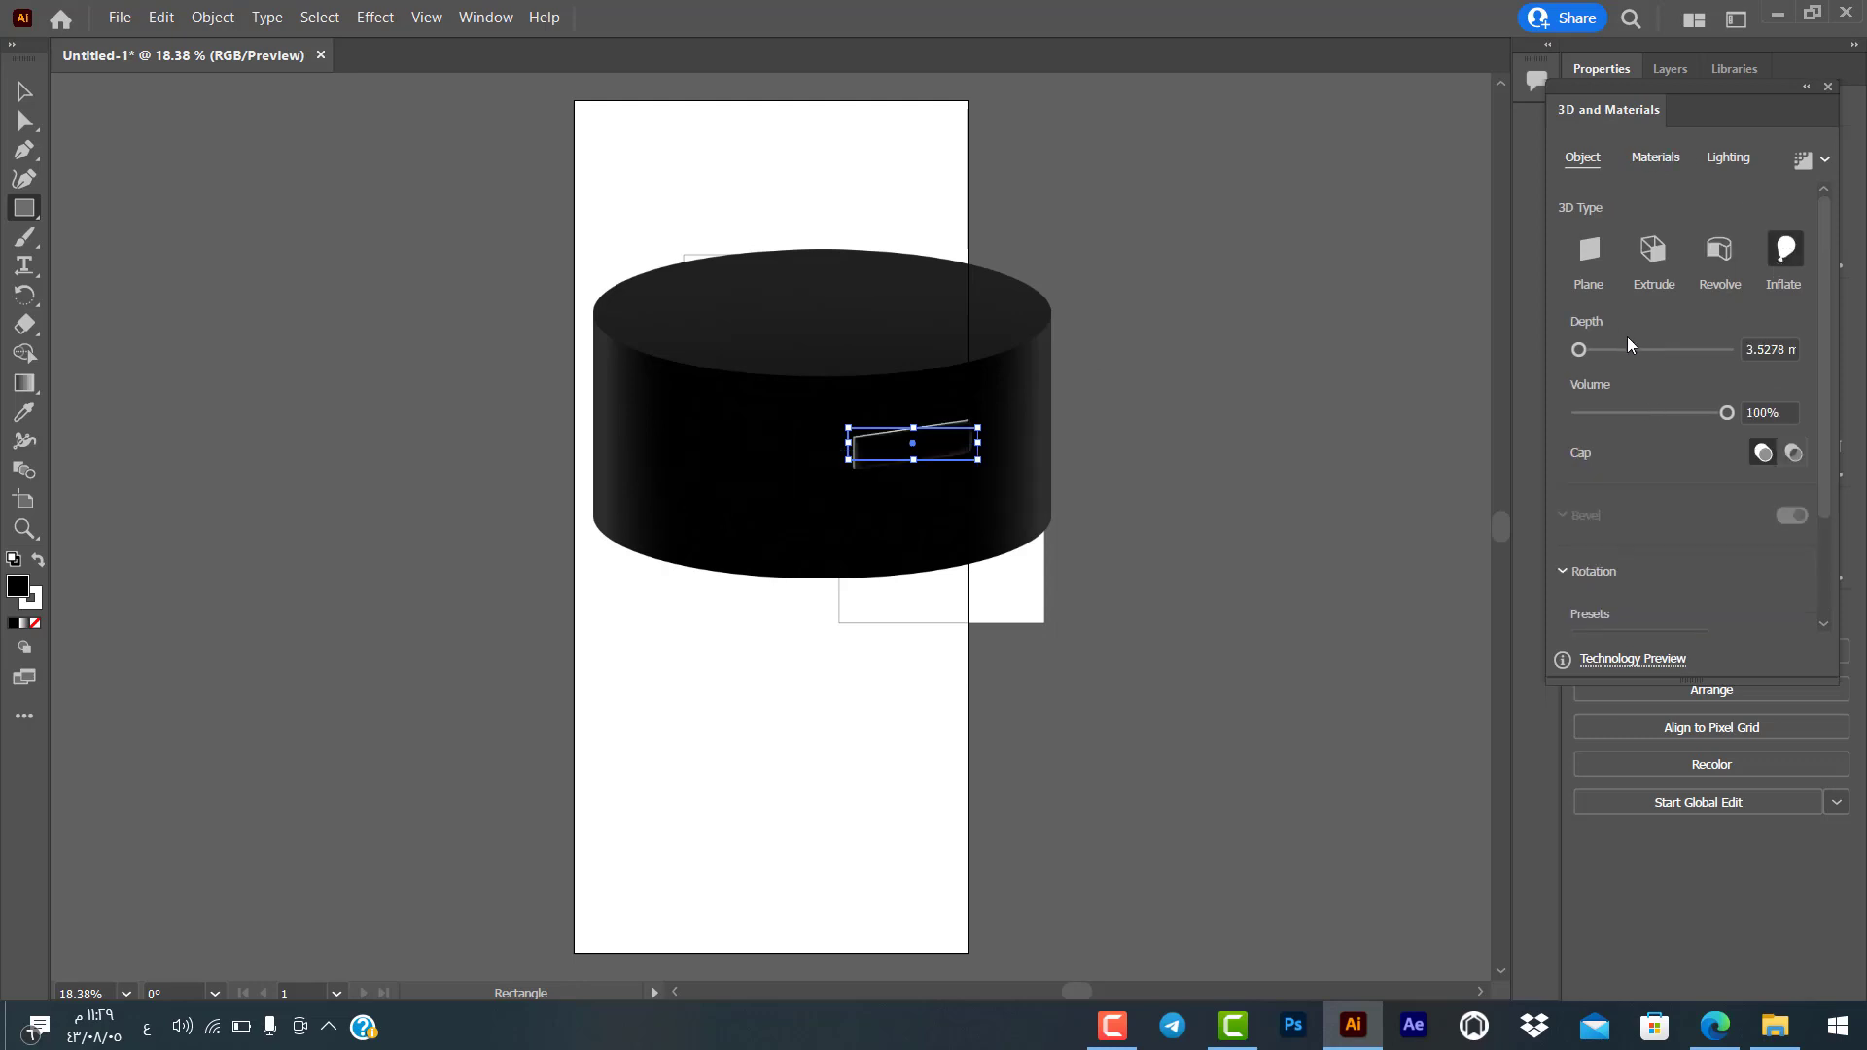
pyautogui.moveTo(1636, 346); pyautogui.dragTo(1680, 350)
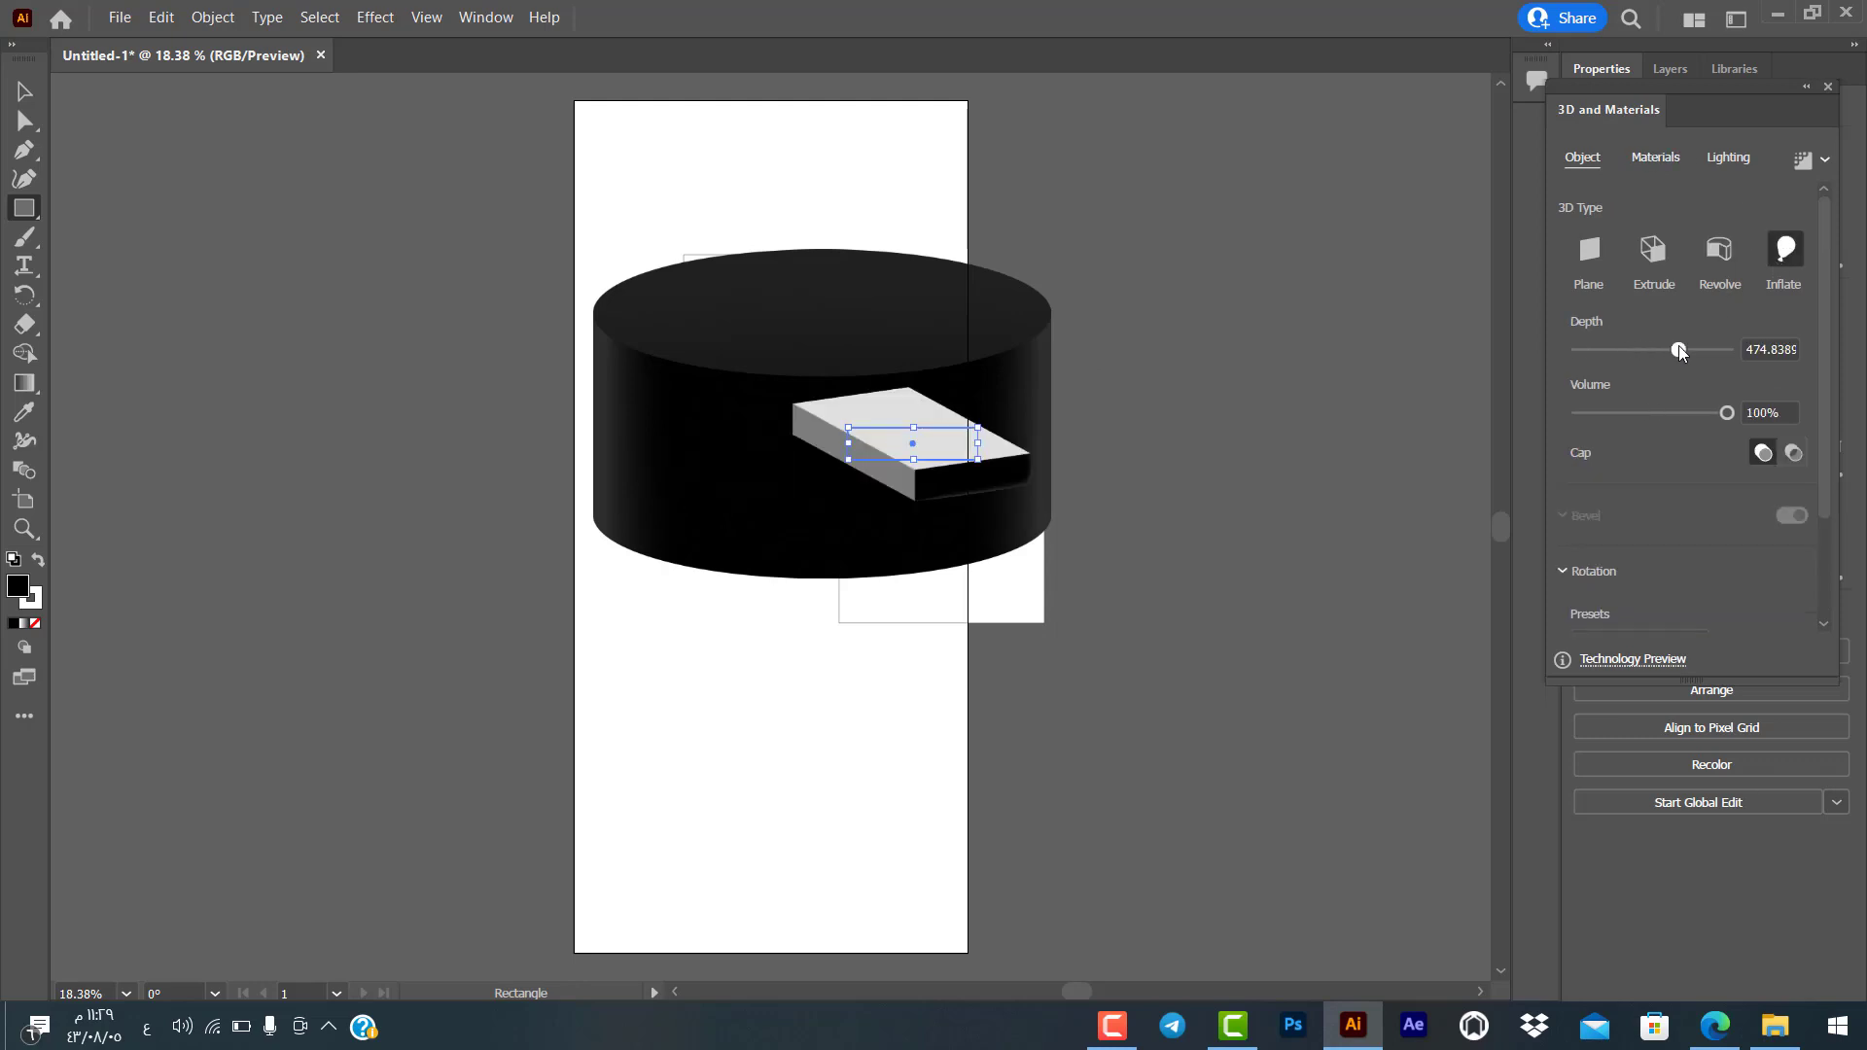
pyautogui.click(1656, 412)
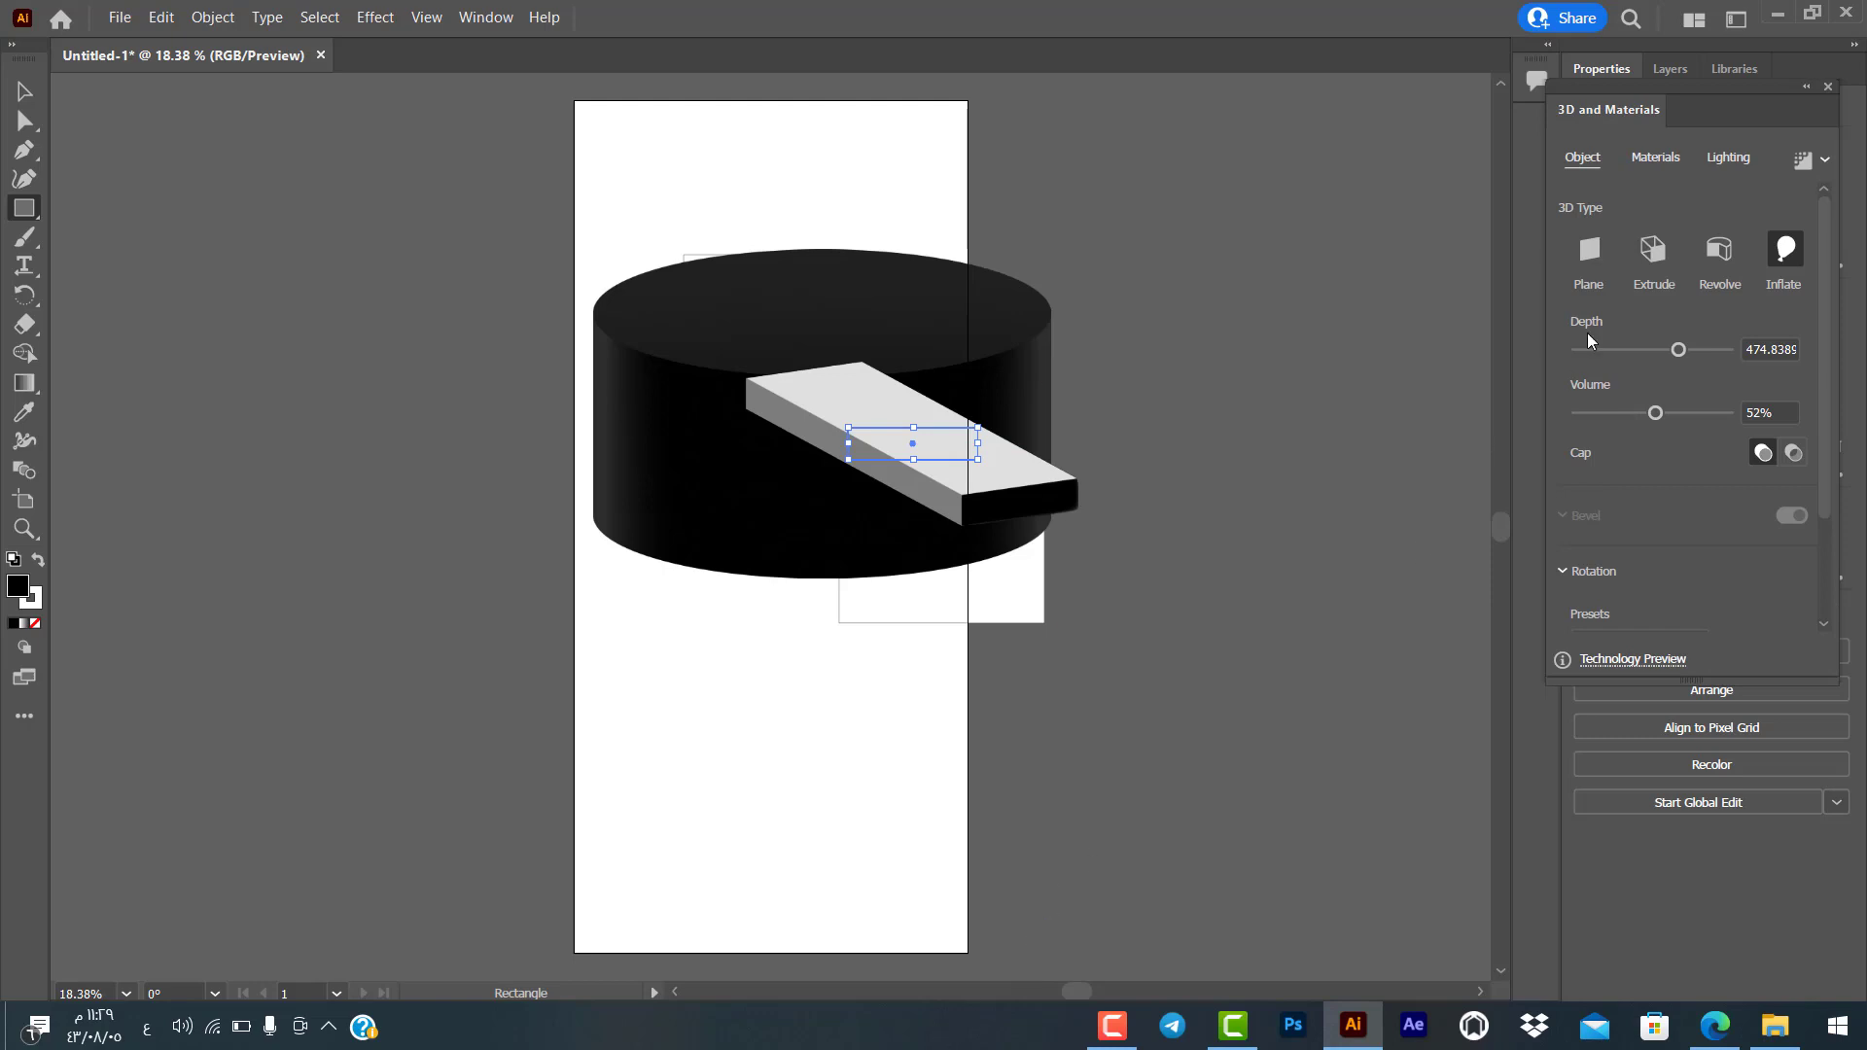
pyautogui.click(1672, 155)
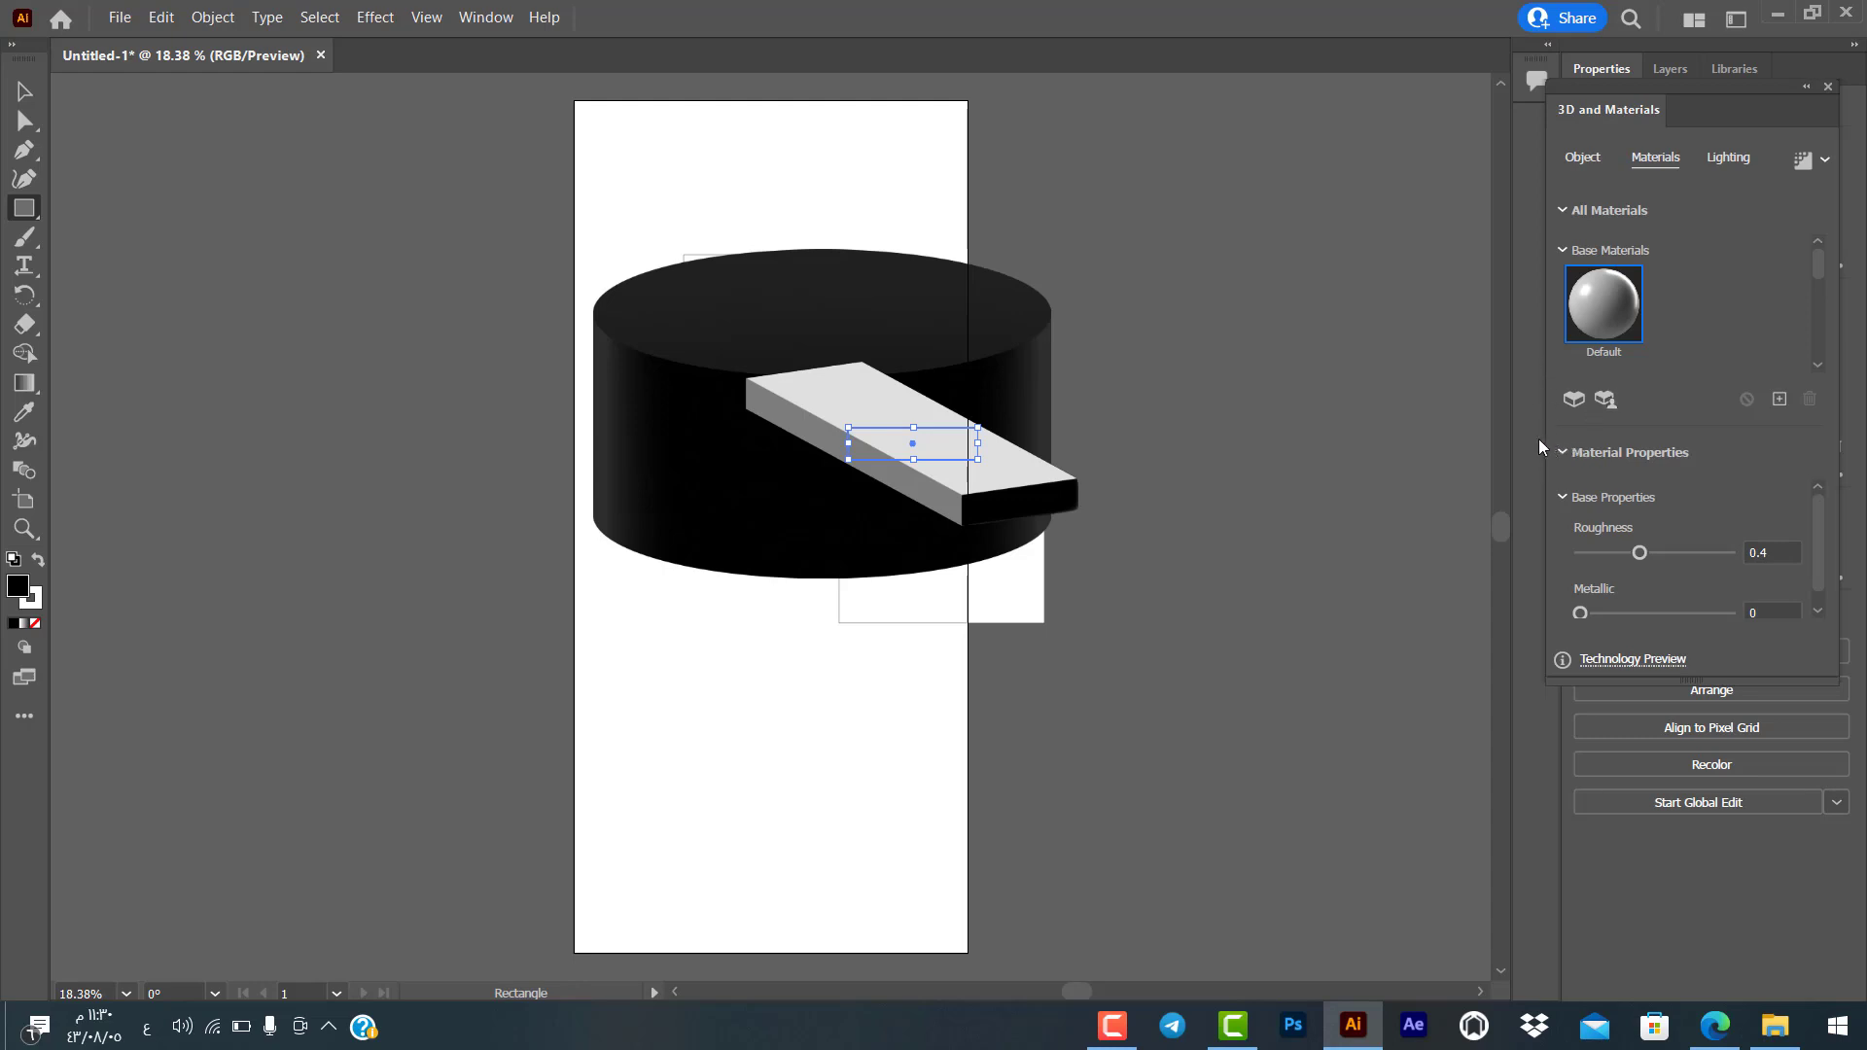
# Step: Try several concrete and stitch materials on the bar, settling on snakeskin Natural Buccata
pyautogui.click(1563, 250)
pyautogui.scroll(-1, 1643, 323)
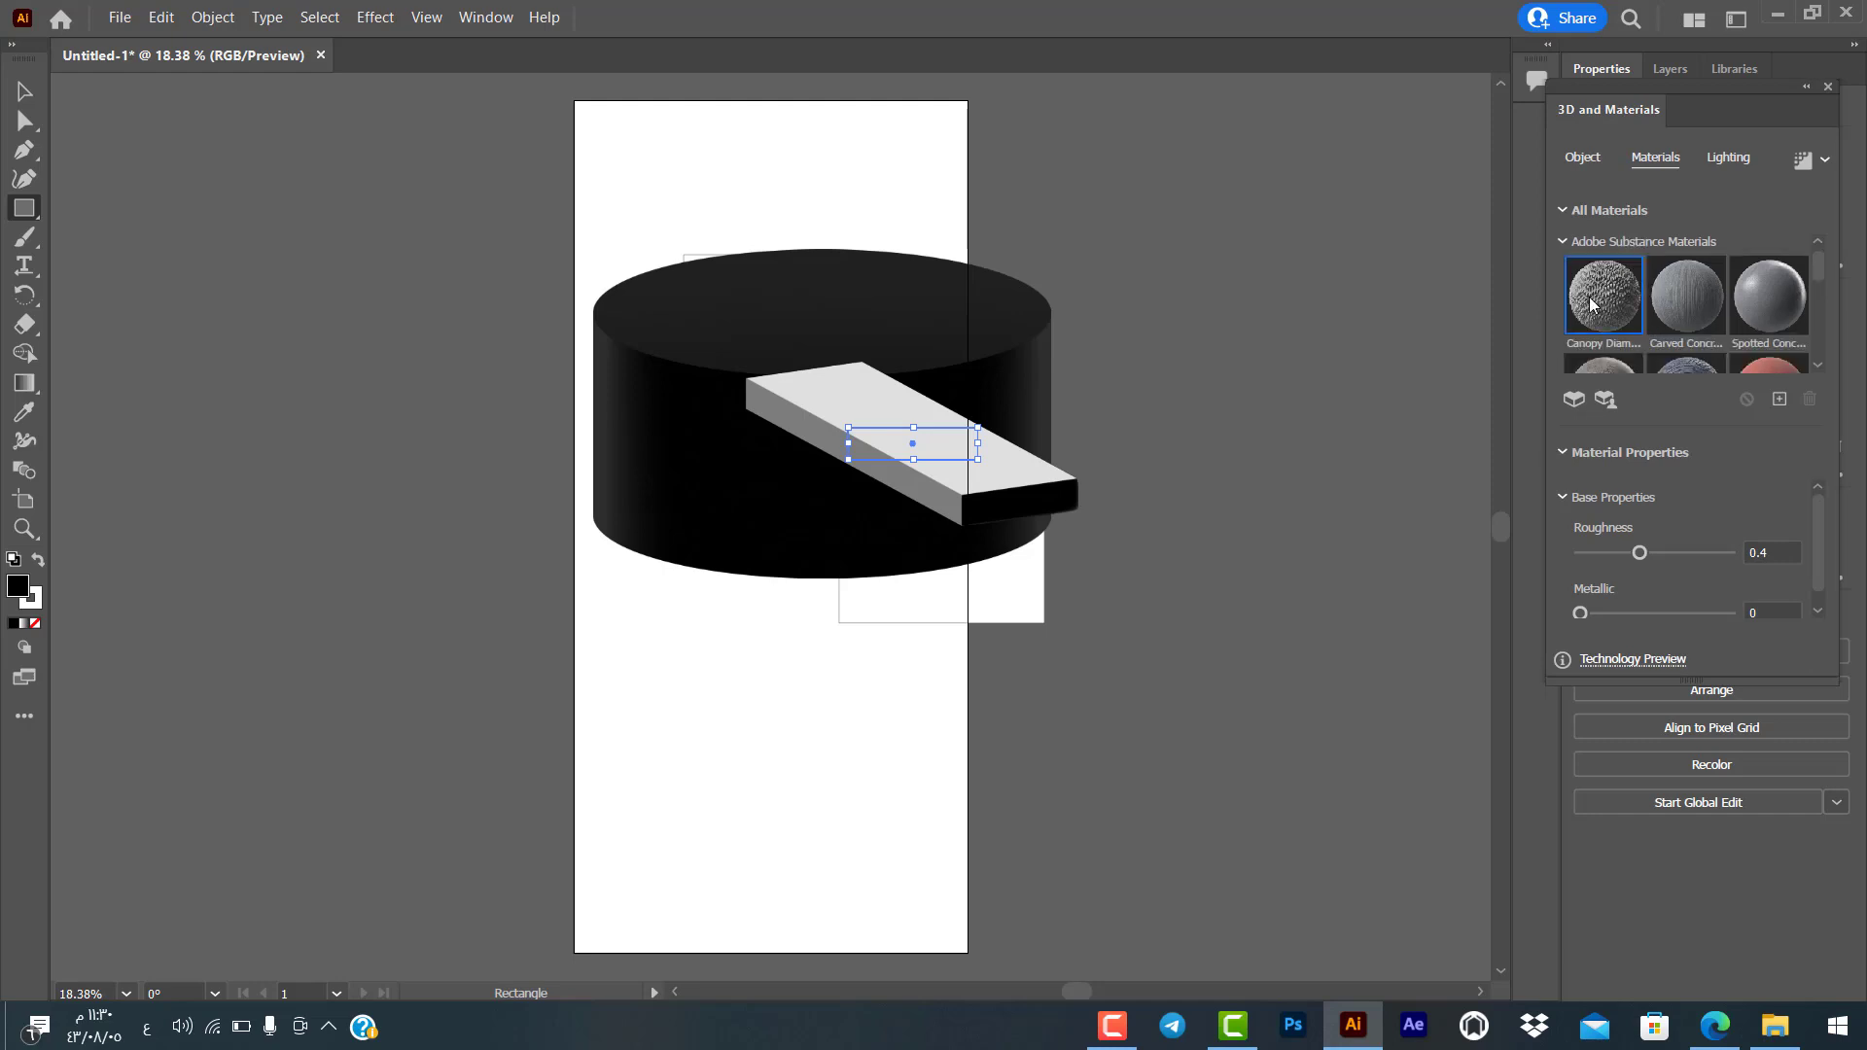
pyautogui.click(1701, 316)
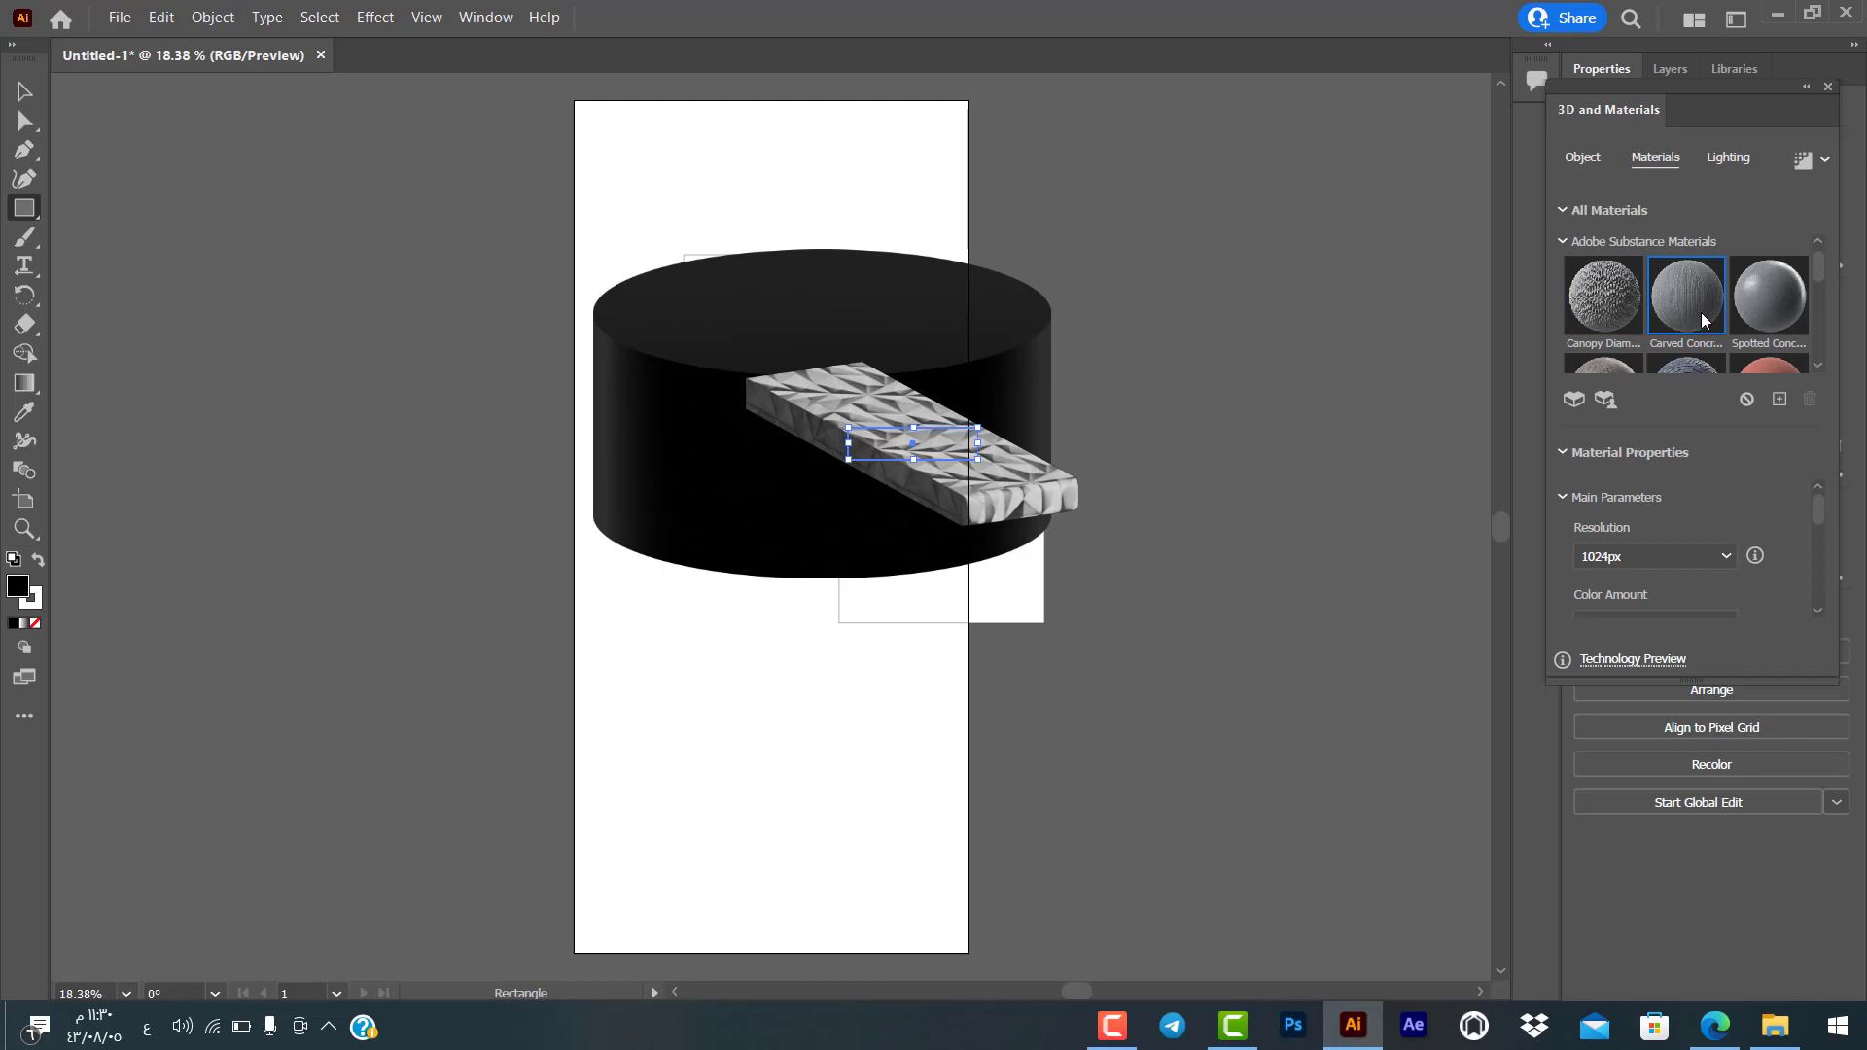
pyautogui.click(1782, 290)
pyautogui.scroll(-1, 1761, 317)
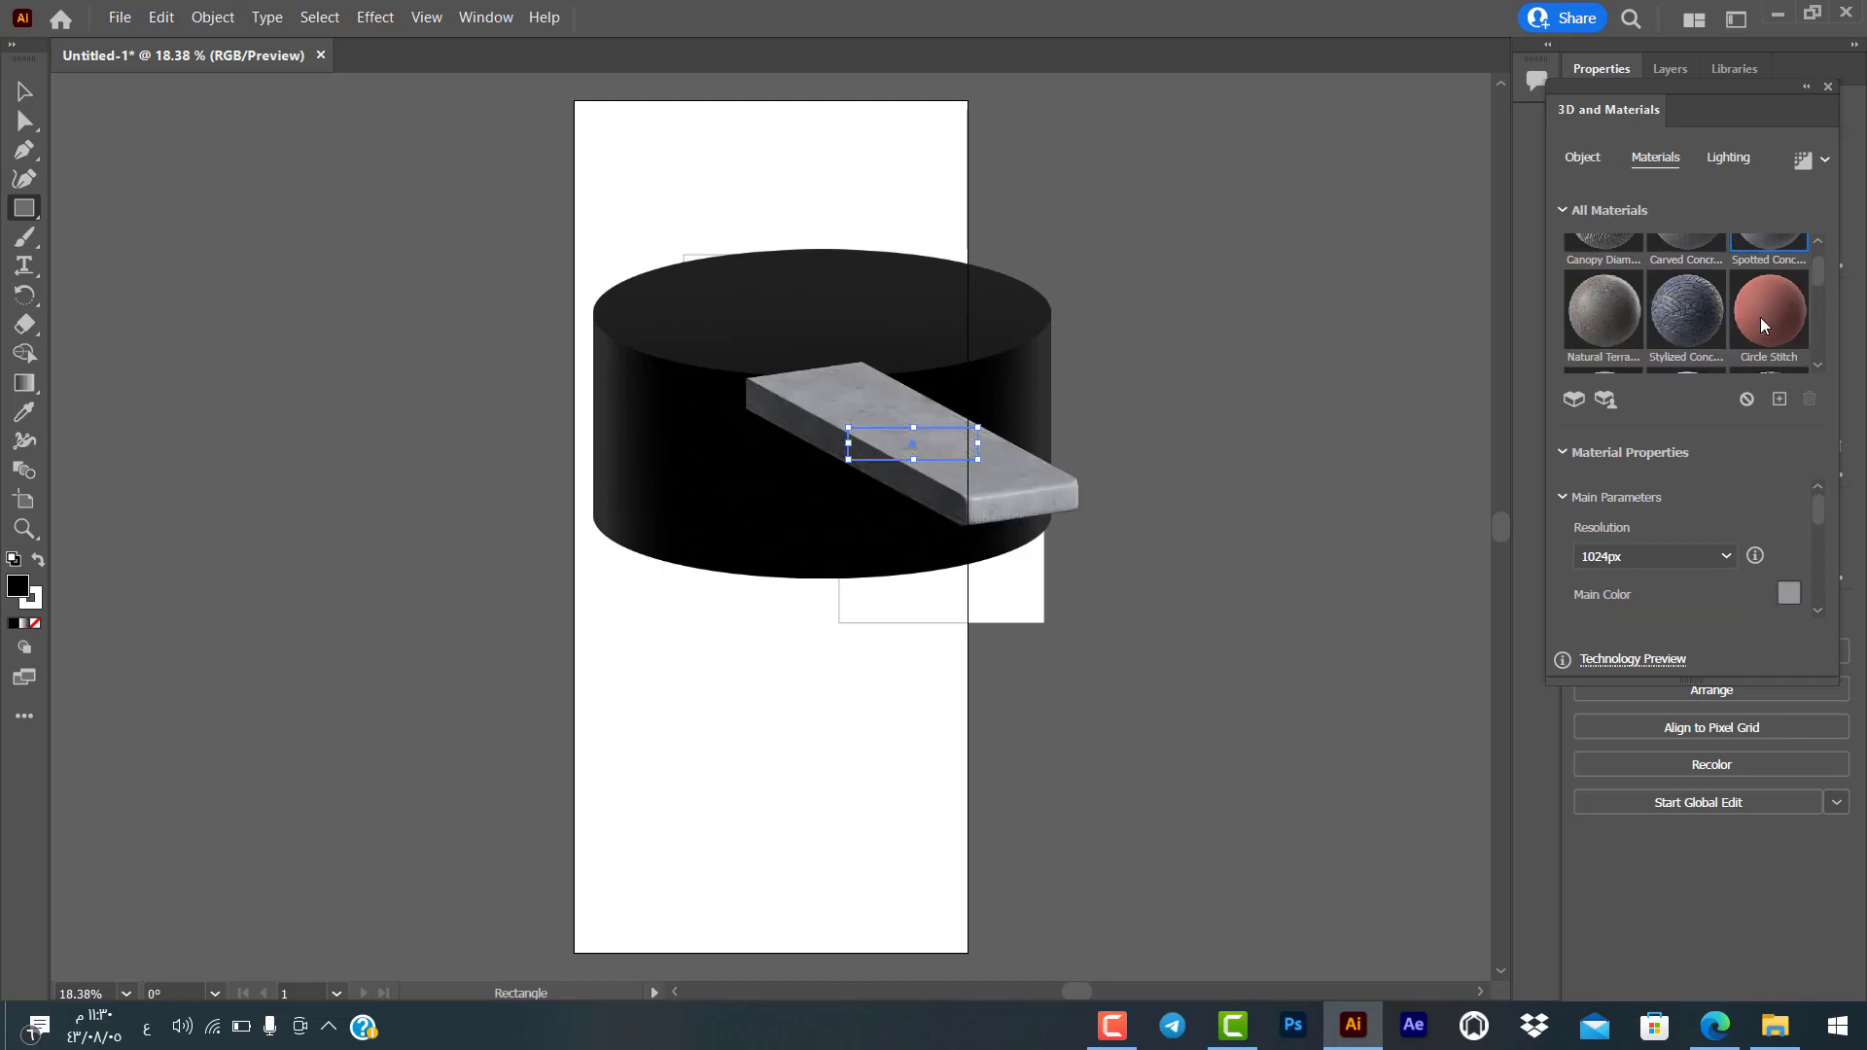
pyautogui.click(1760, 317)
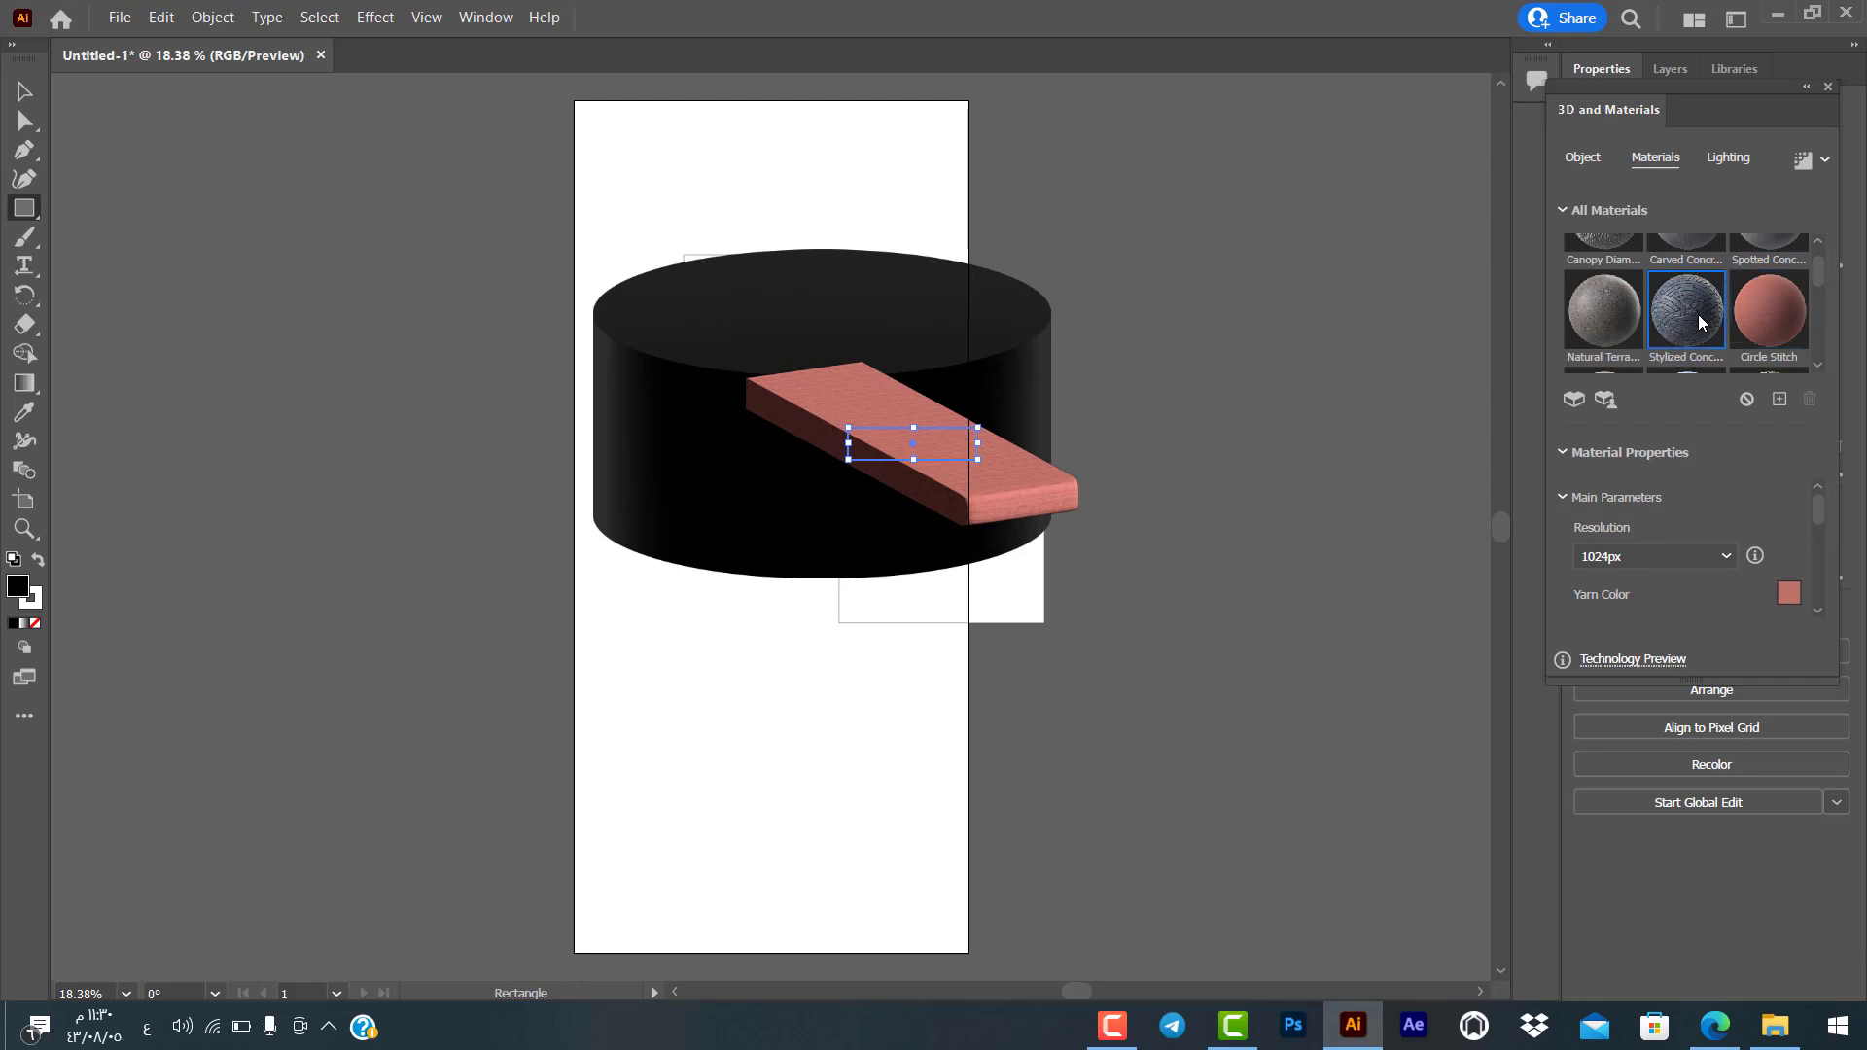
pyautogui.click(1698, 313)
pyautogui.scroll(-1, 1701, 322)
pyautogui.scroll(-2, 1700, 322)
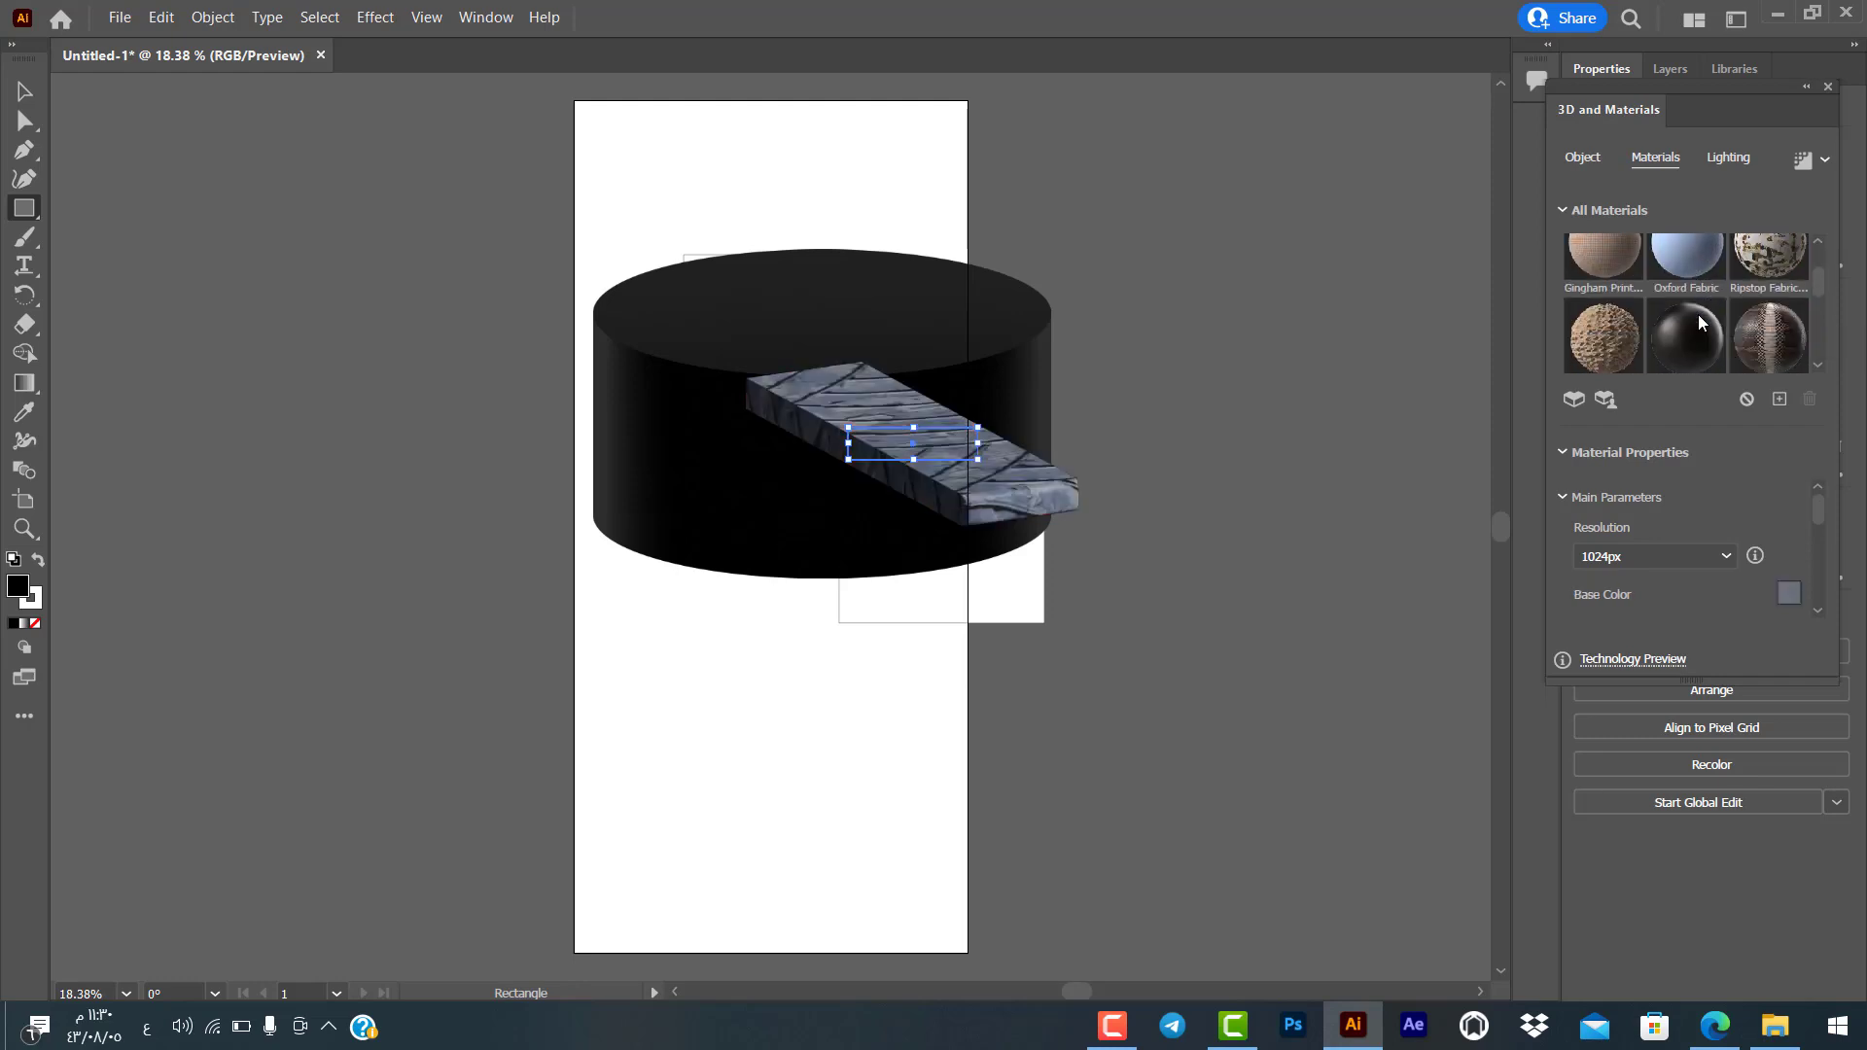
pyautogui.scroll(-1, 1700, 322)
pyautogui.click(1772, 304)
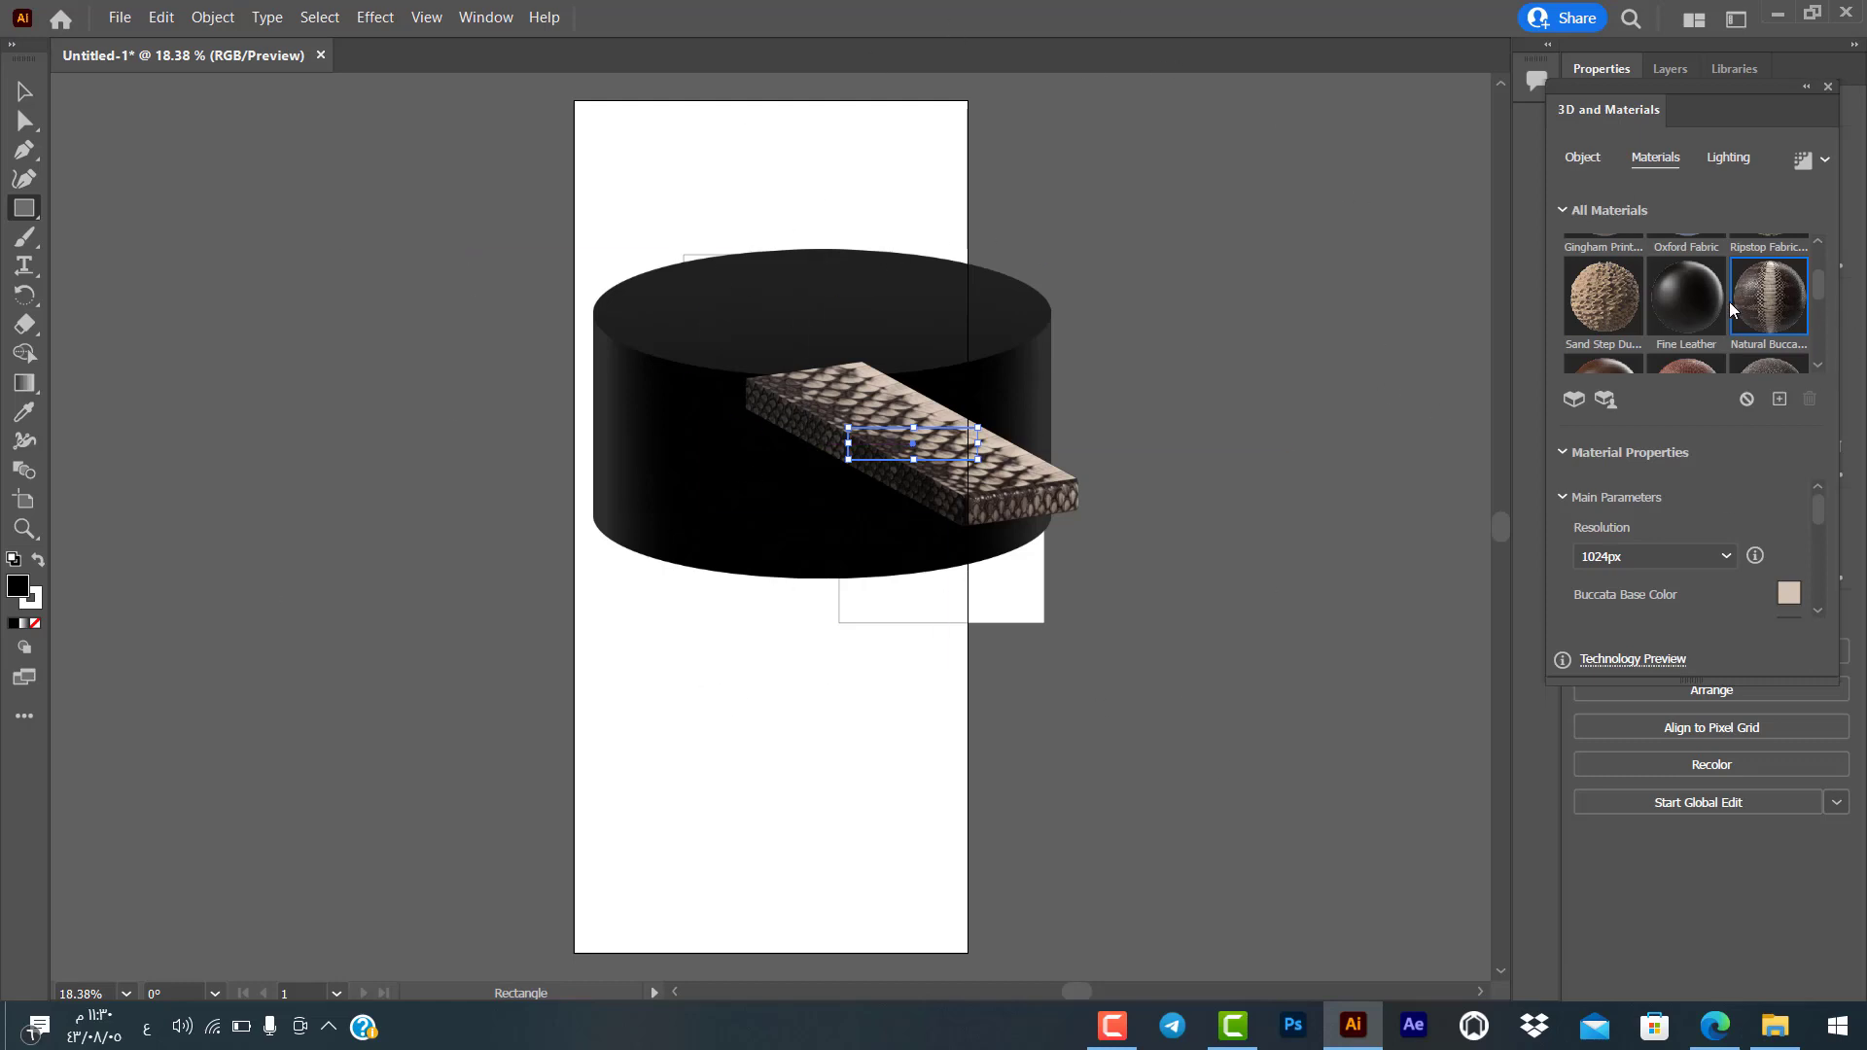
# Step: Browse further down the All Materials grid, then return to its top
pyautogui.scroll(-2, 1729, 301)
pyautogui.scroll(-2, 1730, 301)
pyautogui.scroll(-2, 1729, 302)
pyautogui.scroll(-2, 1733, 292)
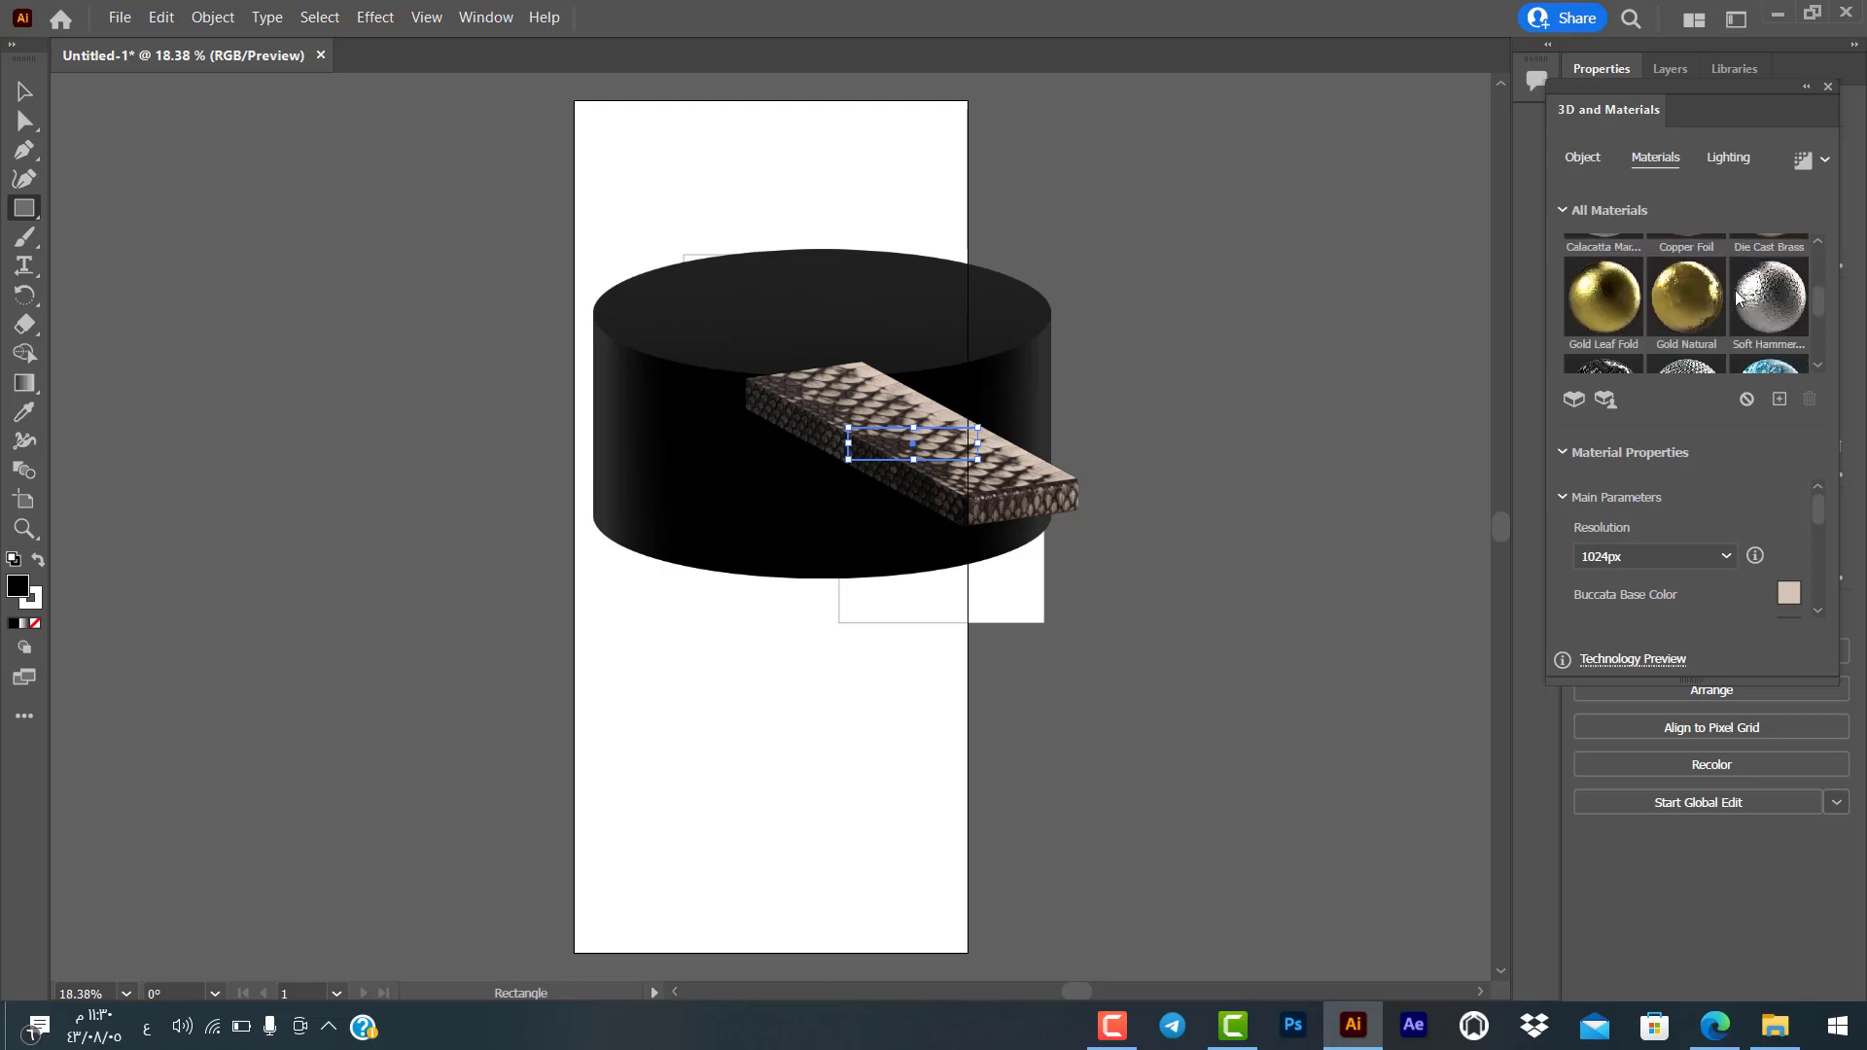
pyautogui.scroll(-2, 1735, 289)
pyautogui.scroll(-2, 1735, 292)
pyautogui.scroll(-2, 1732, 301)
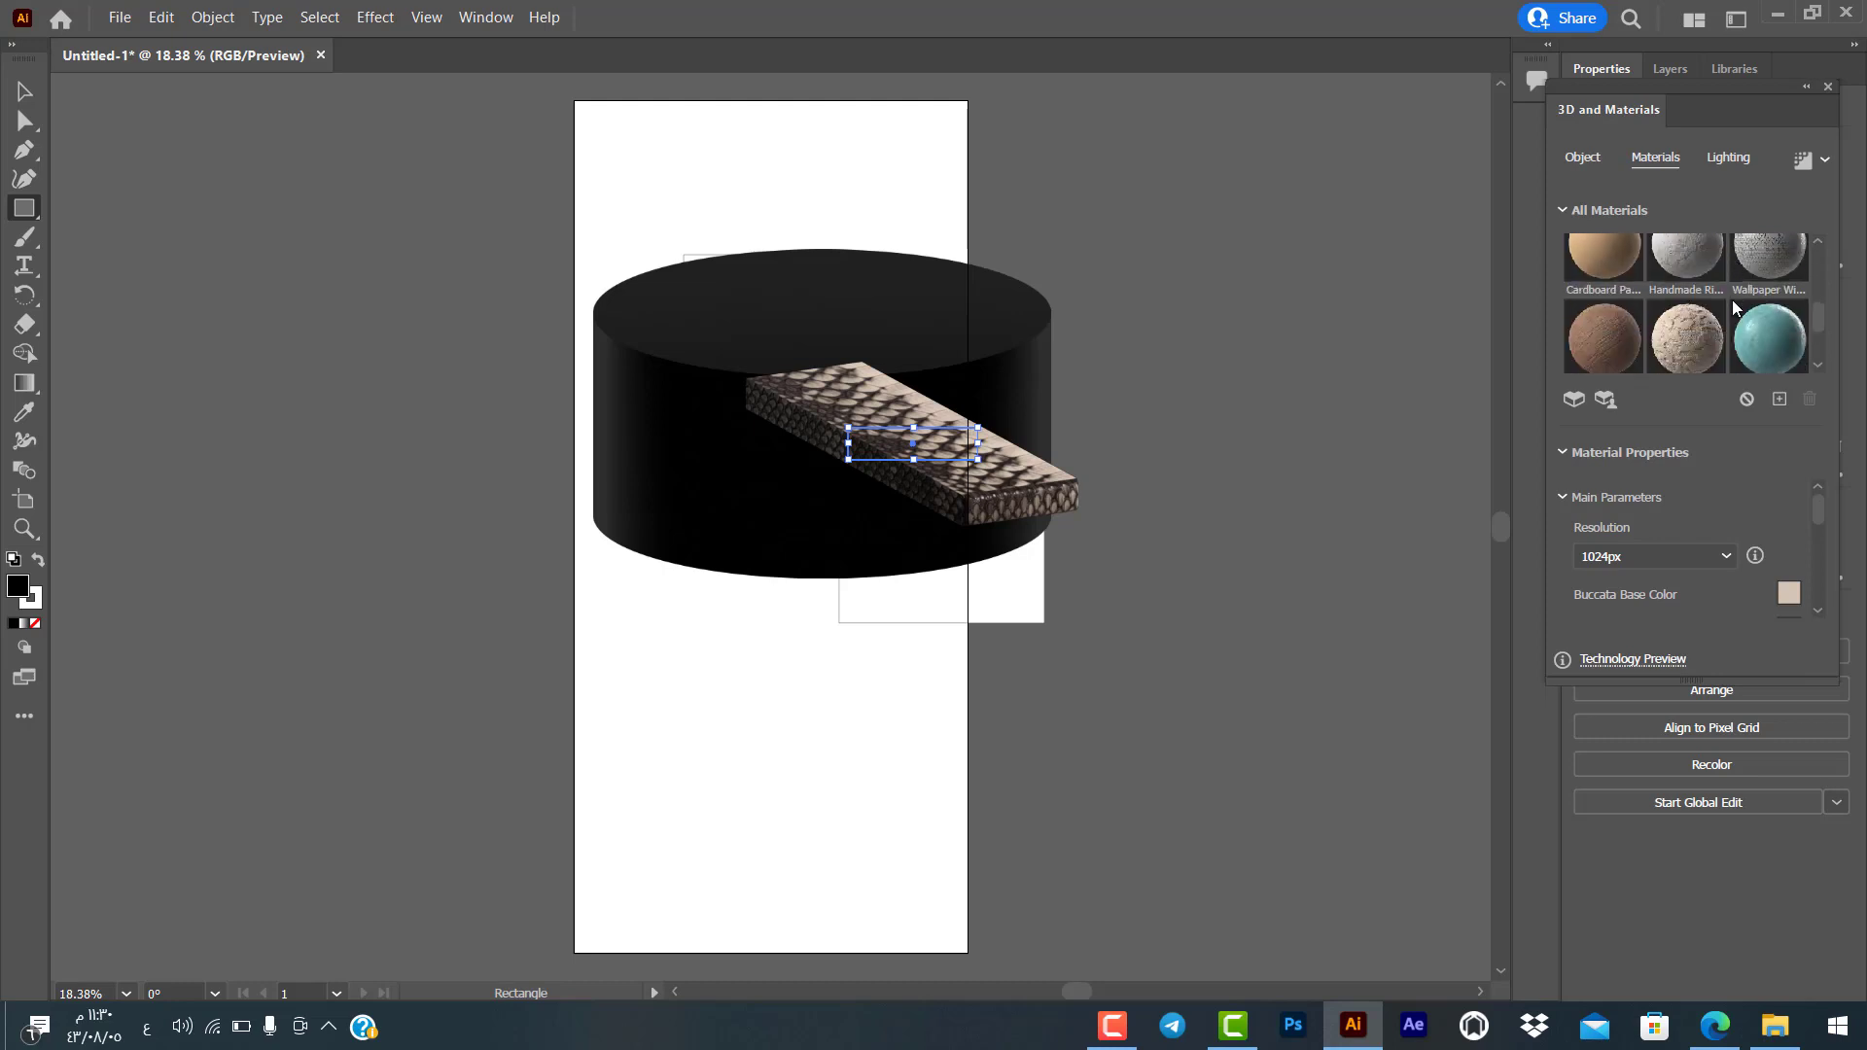
pyautogui.scroll(-2, 1732, 300)
pyautogui.scroll(-2, 1734, 307)
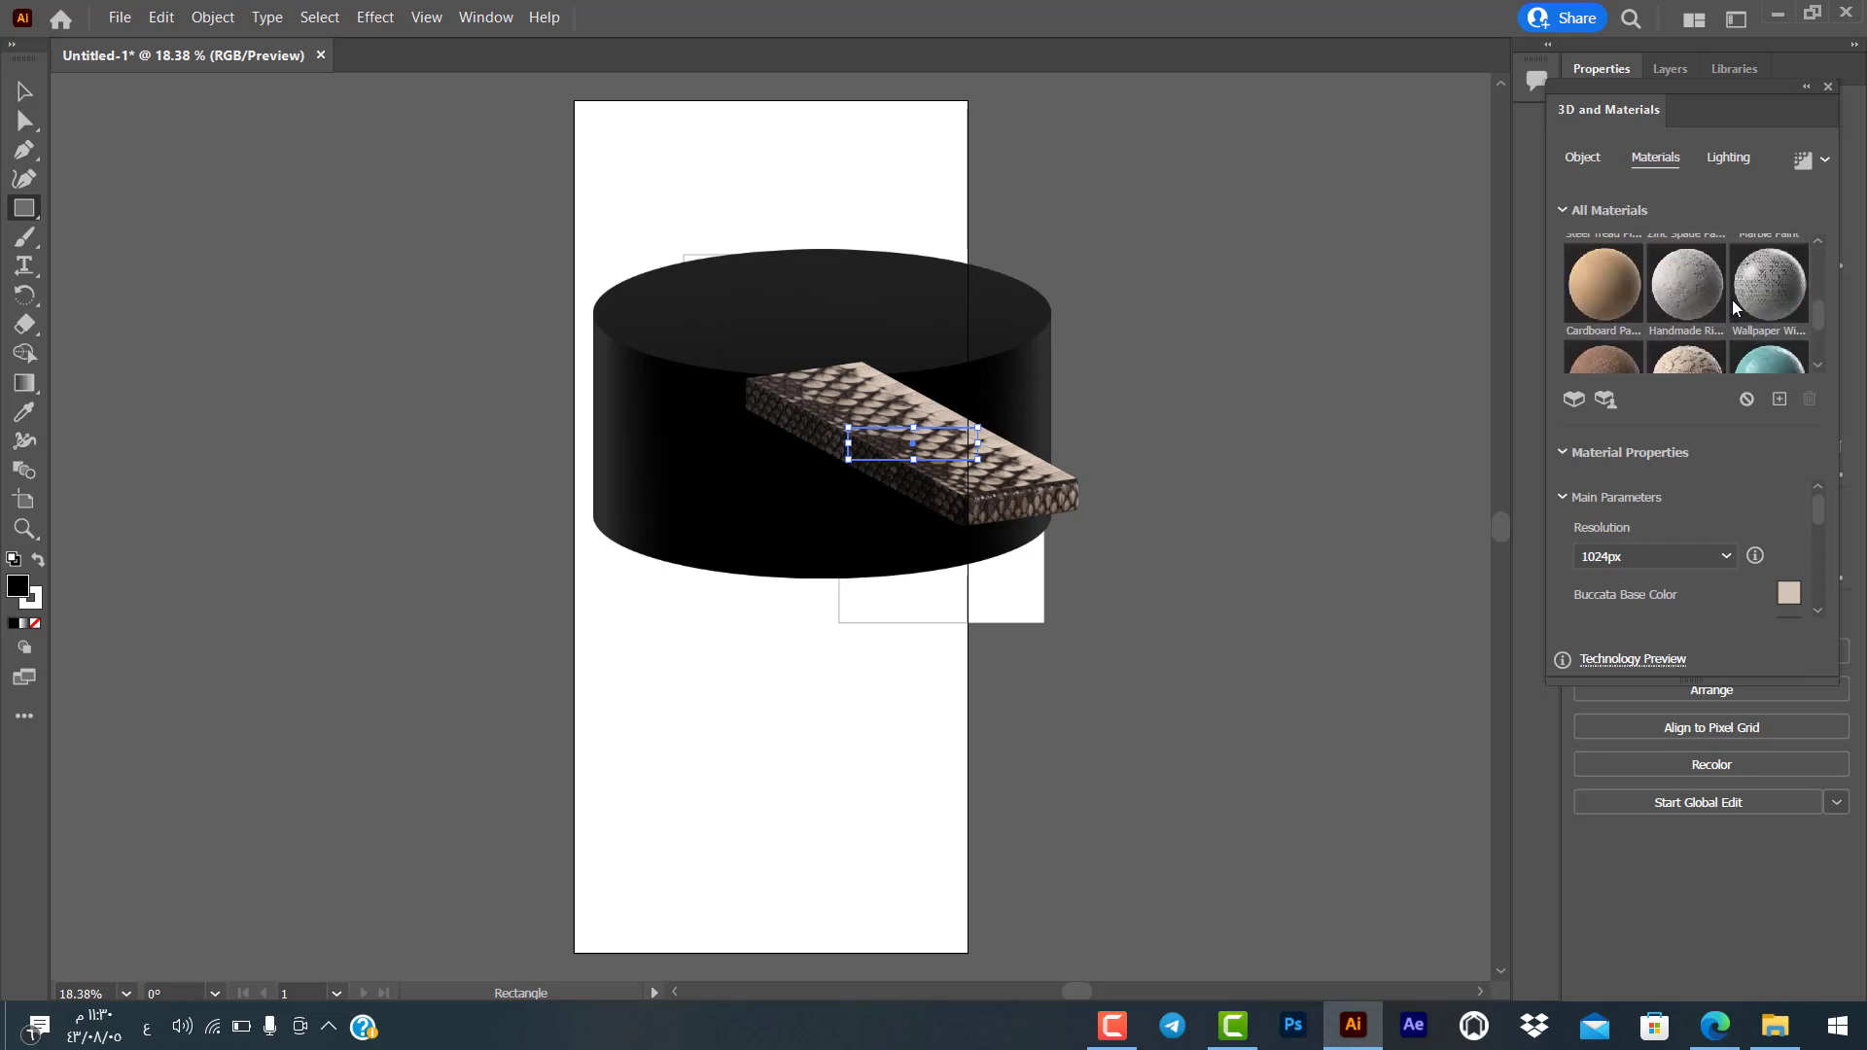
pyautogui.scroll(3, 1734, 307)
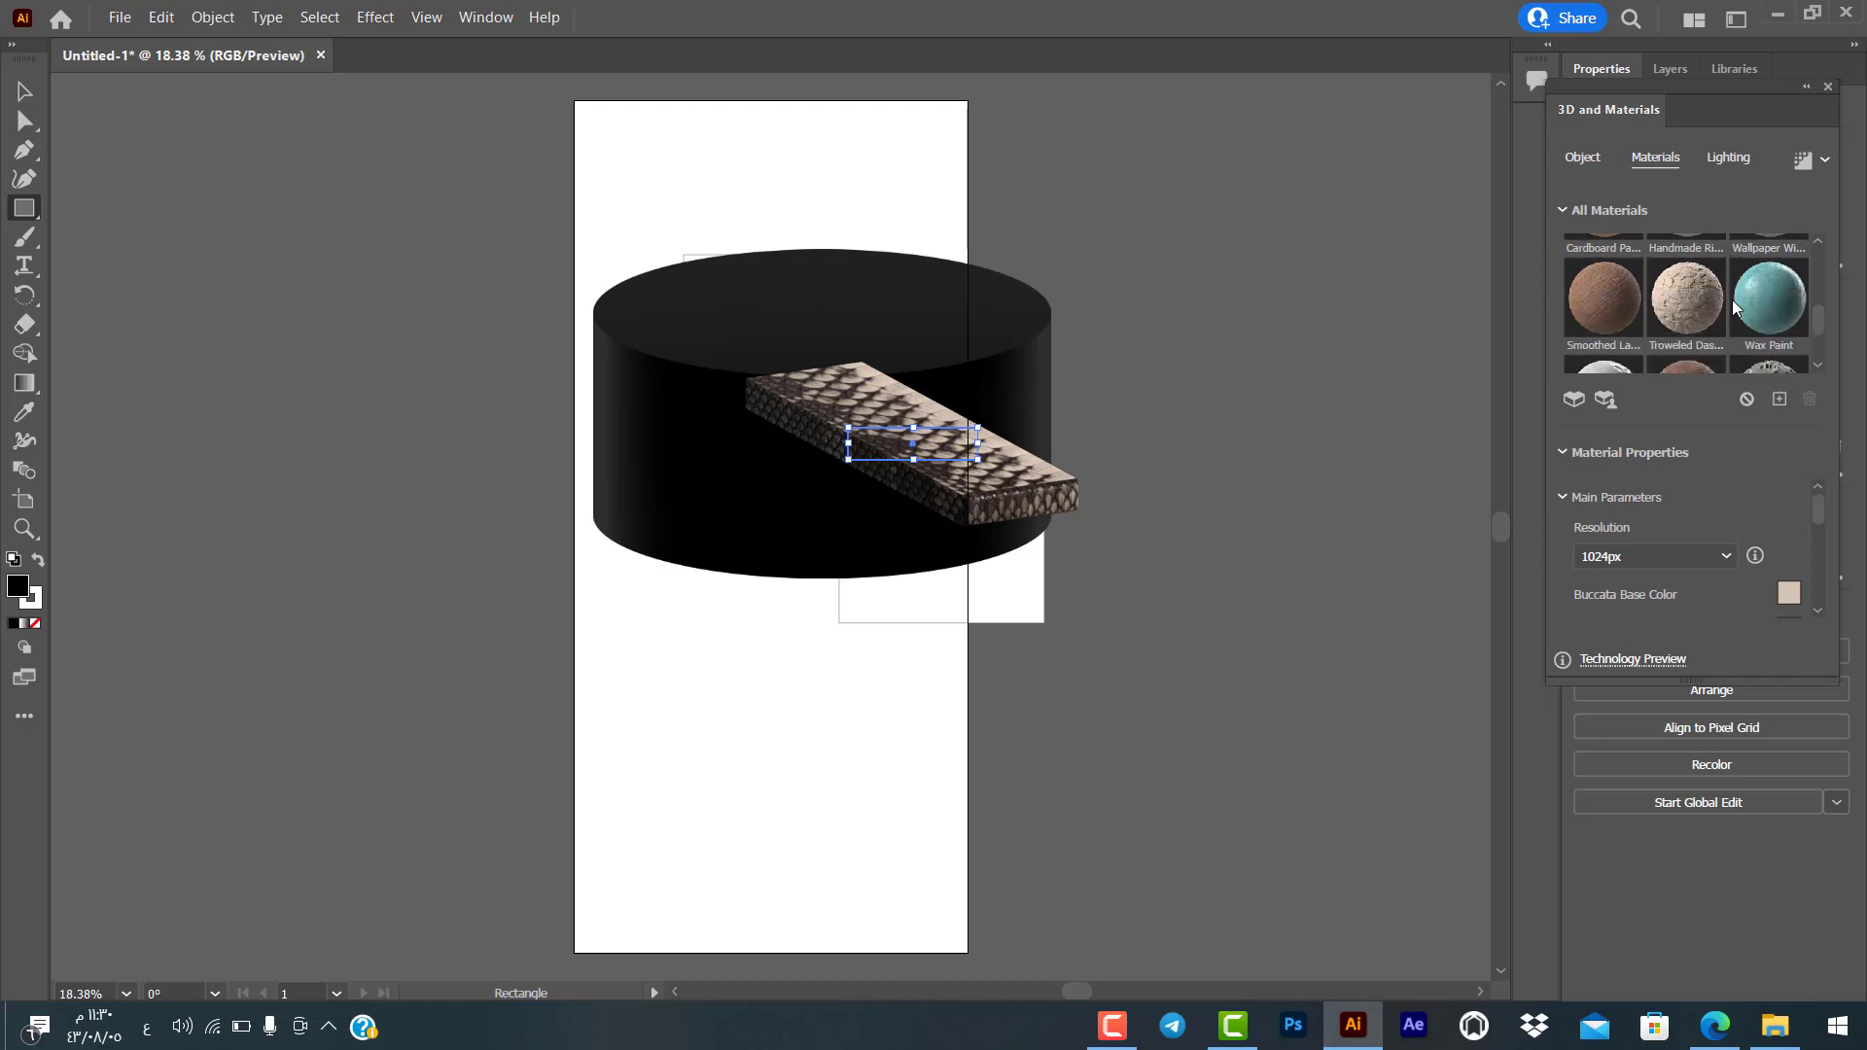
pyautogui.scroll(-1, 1735, 306)
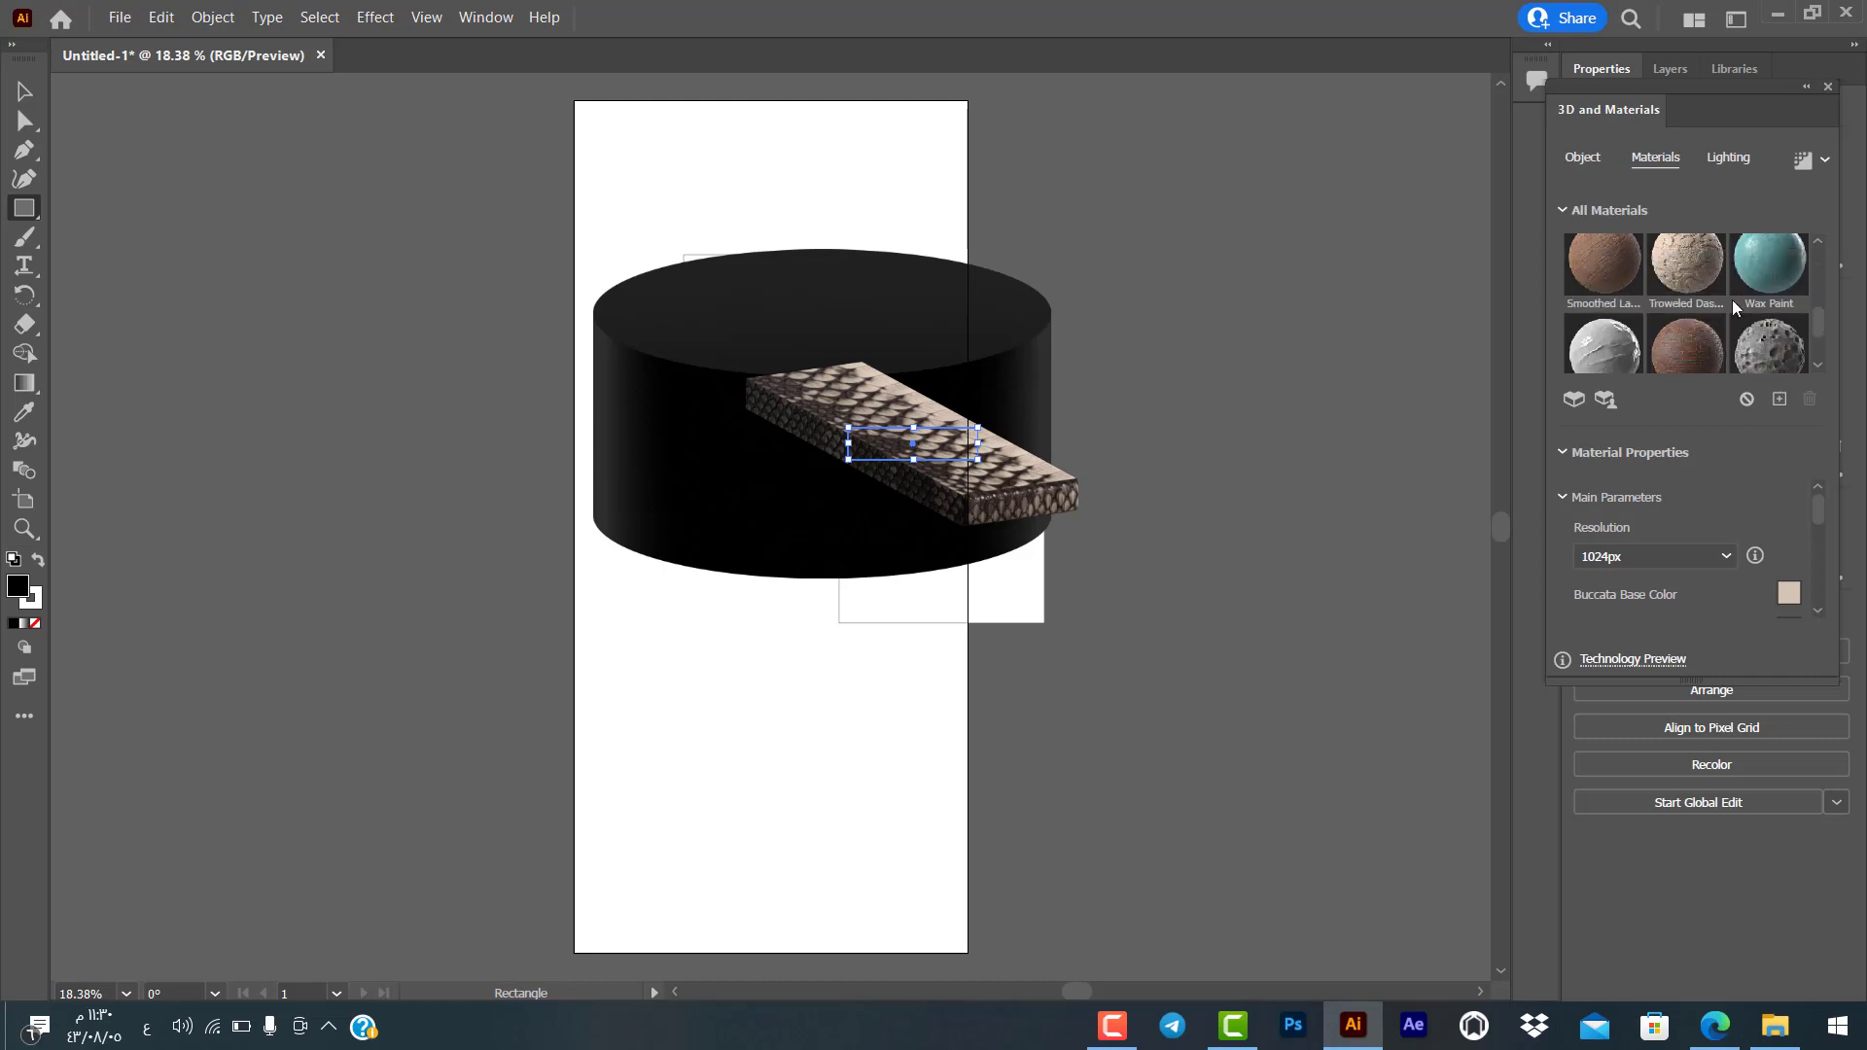
pyautogui.scroll(-1, 1731, 302)
pyautogui.scroll(-1, 1719, 350)
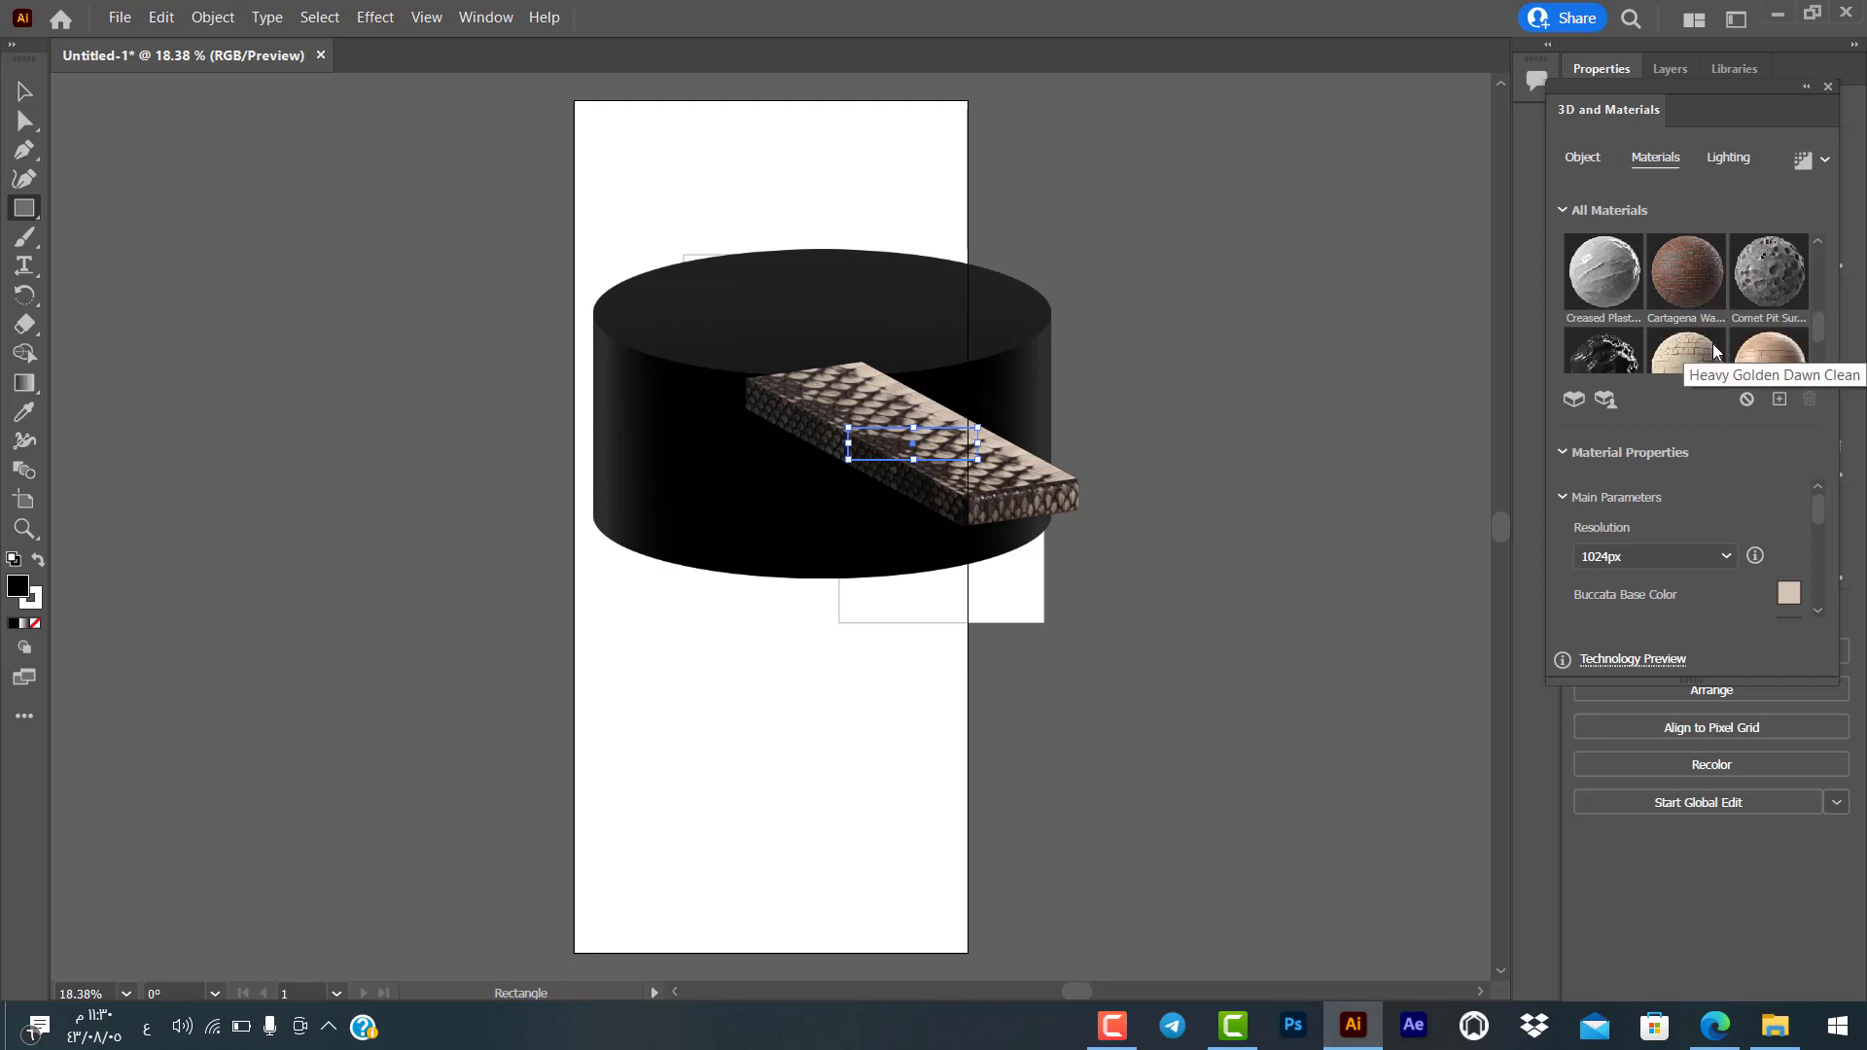
pyautogui.scroll(-1, 1721, 316)
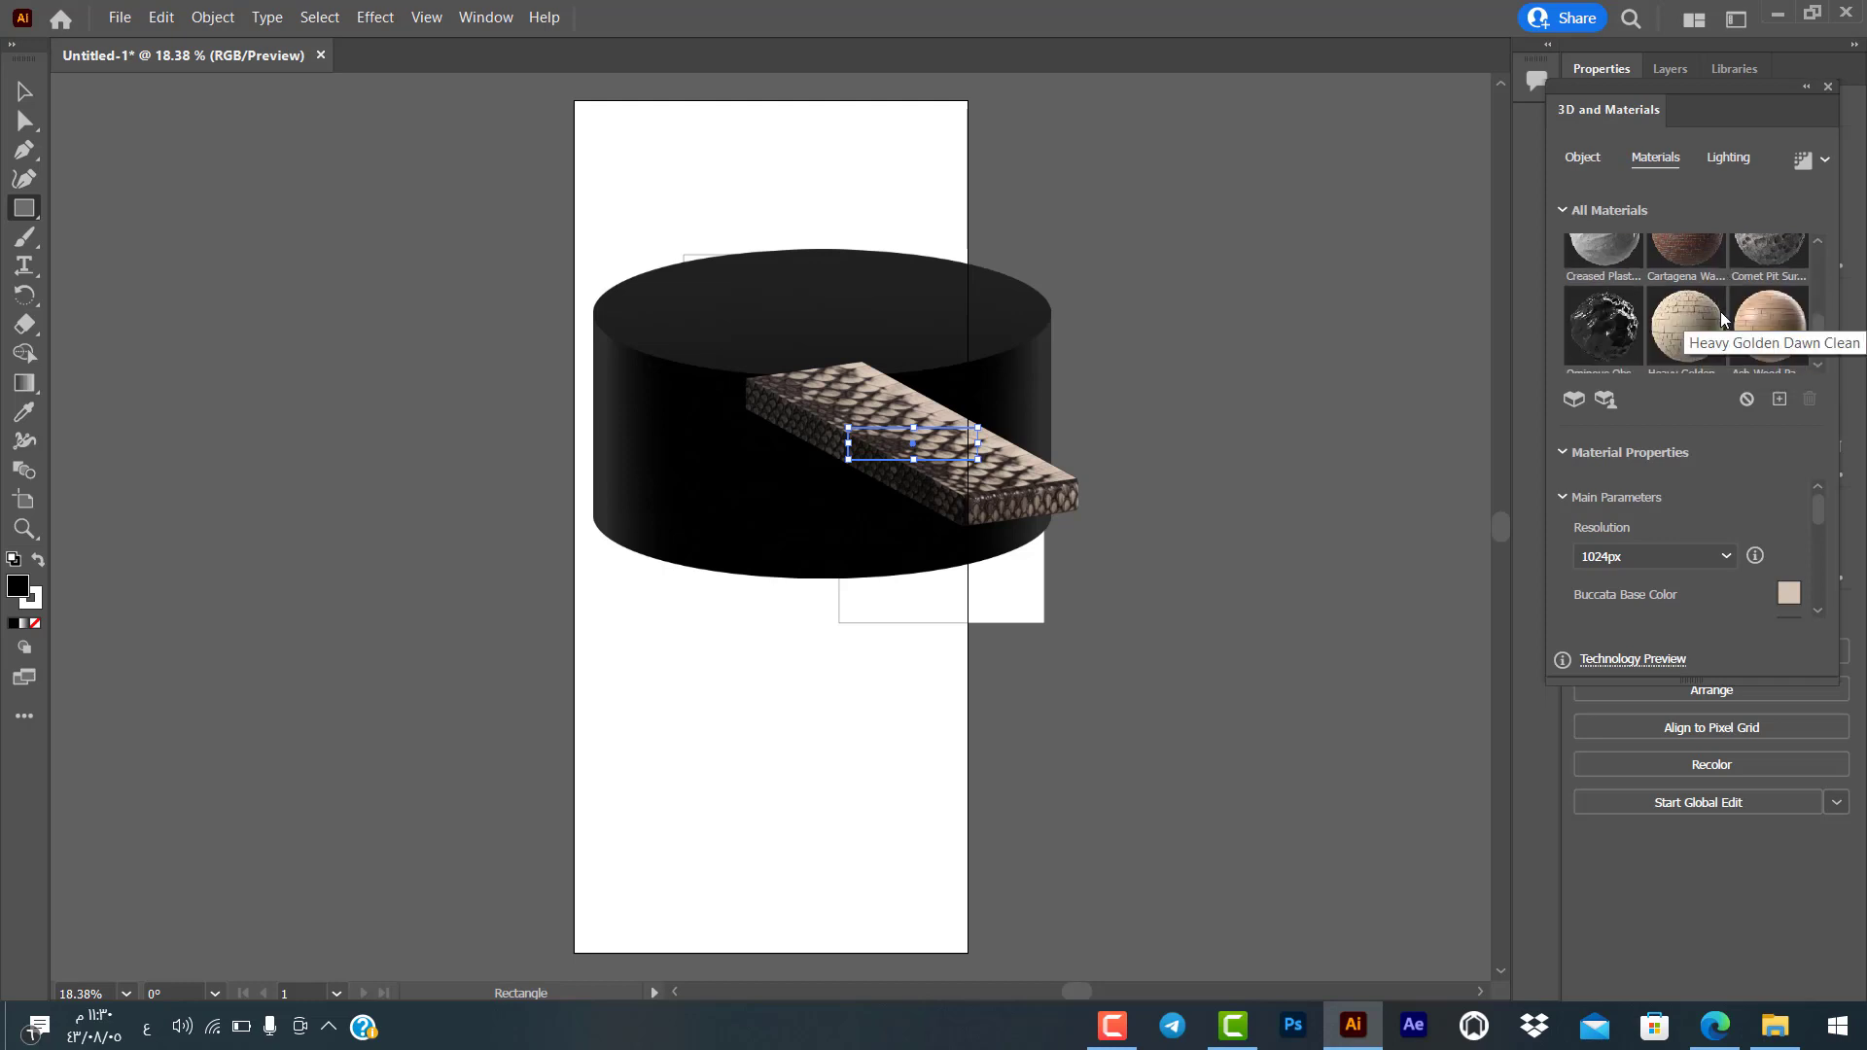
pyautogui.scroll(-1, 1720, 312)
pyautogui.scroll(1, 1719, 312)
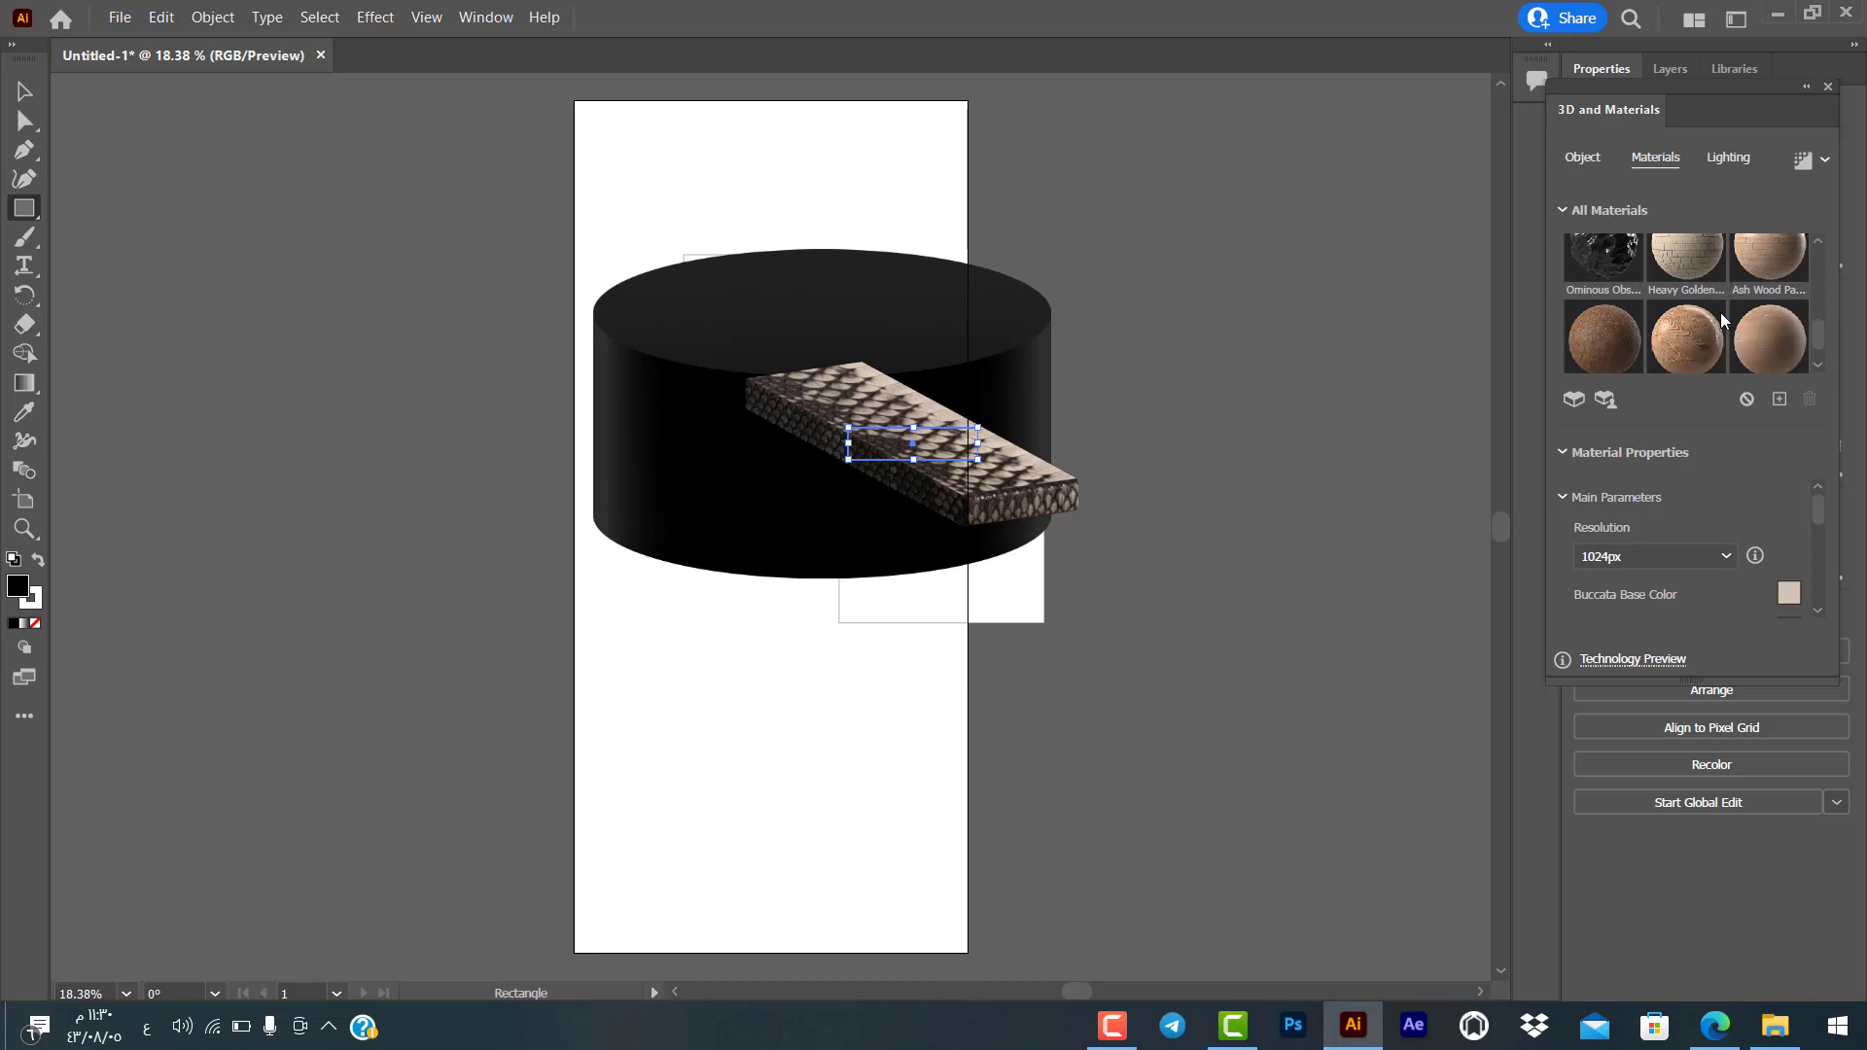
pyautogui.scroll(2, 1719, 312)
pyautogui.scroll(2, 1729, 309)
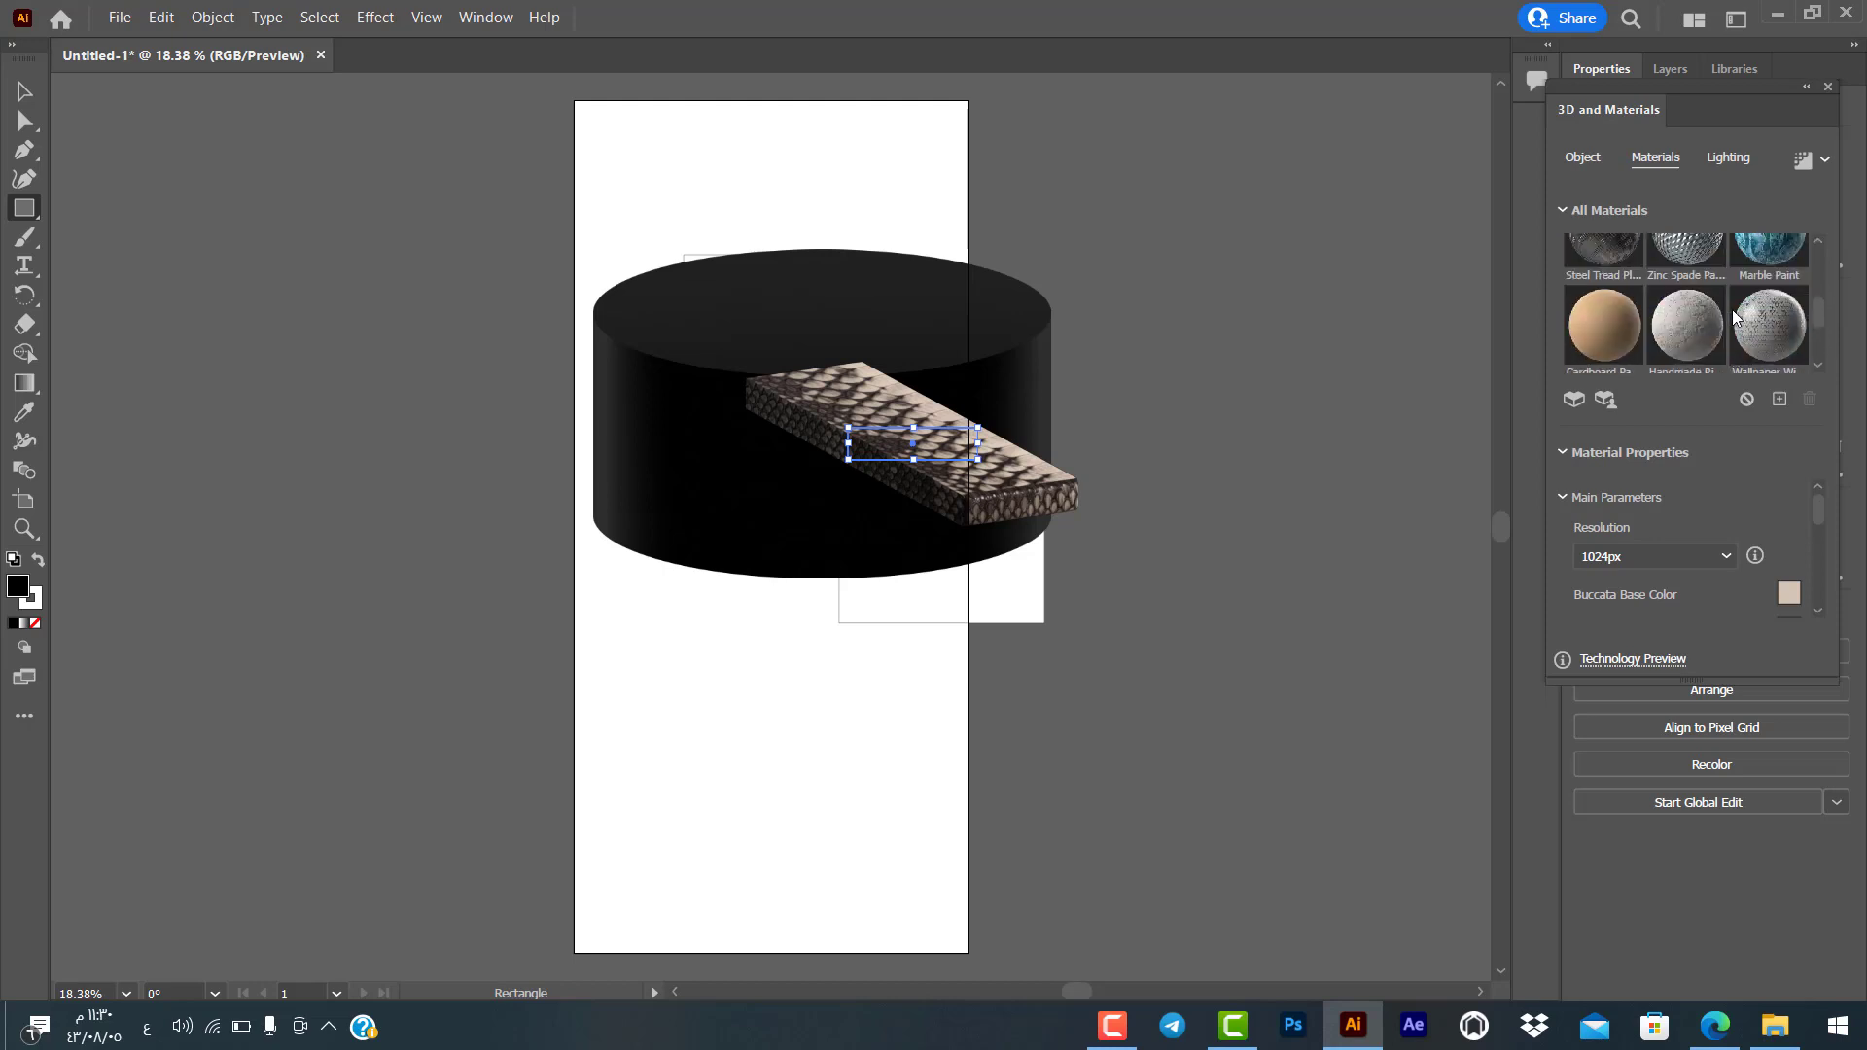
pyautogui.scroll(2, 1731, 309)
pyautogui.scroll(2, 1734, 309)
pyautogui.scroll(2, 1745, 302)
pyautogui.scroll(2, 1751, 296)
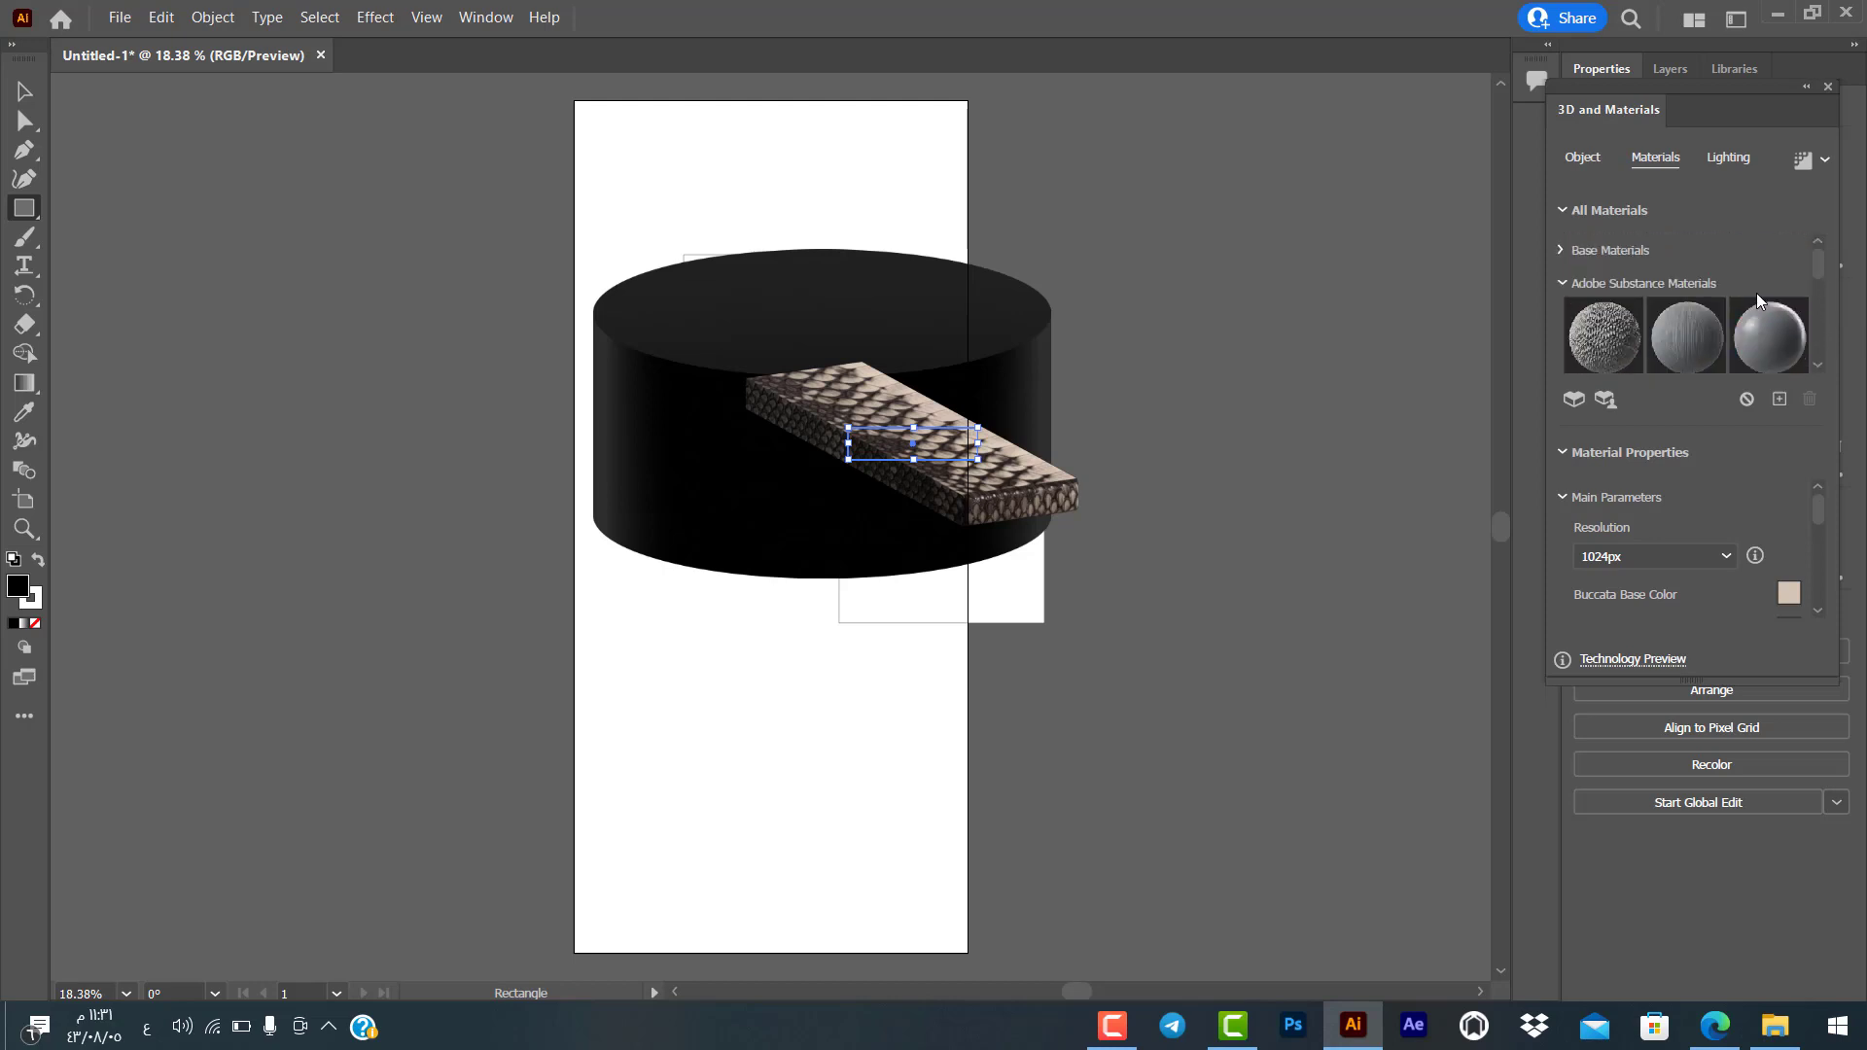
pyautogui.click(1719, 765)
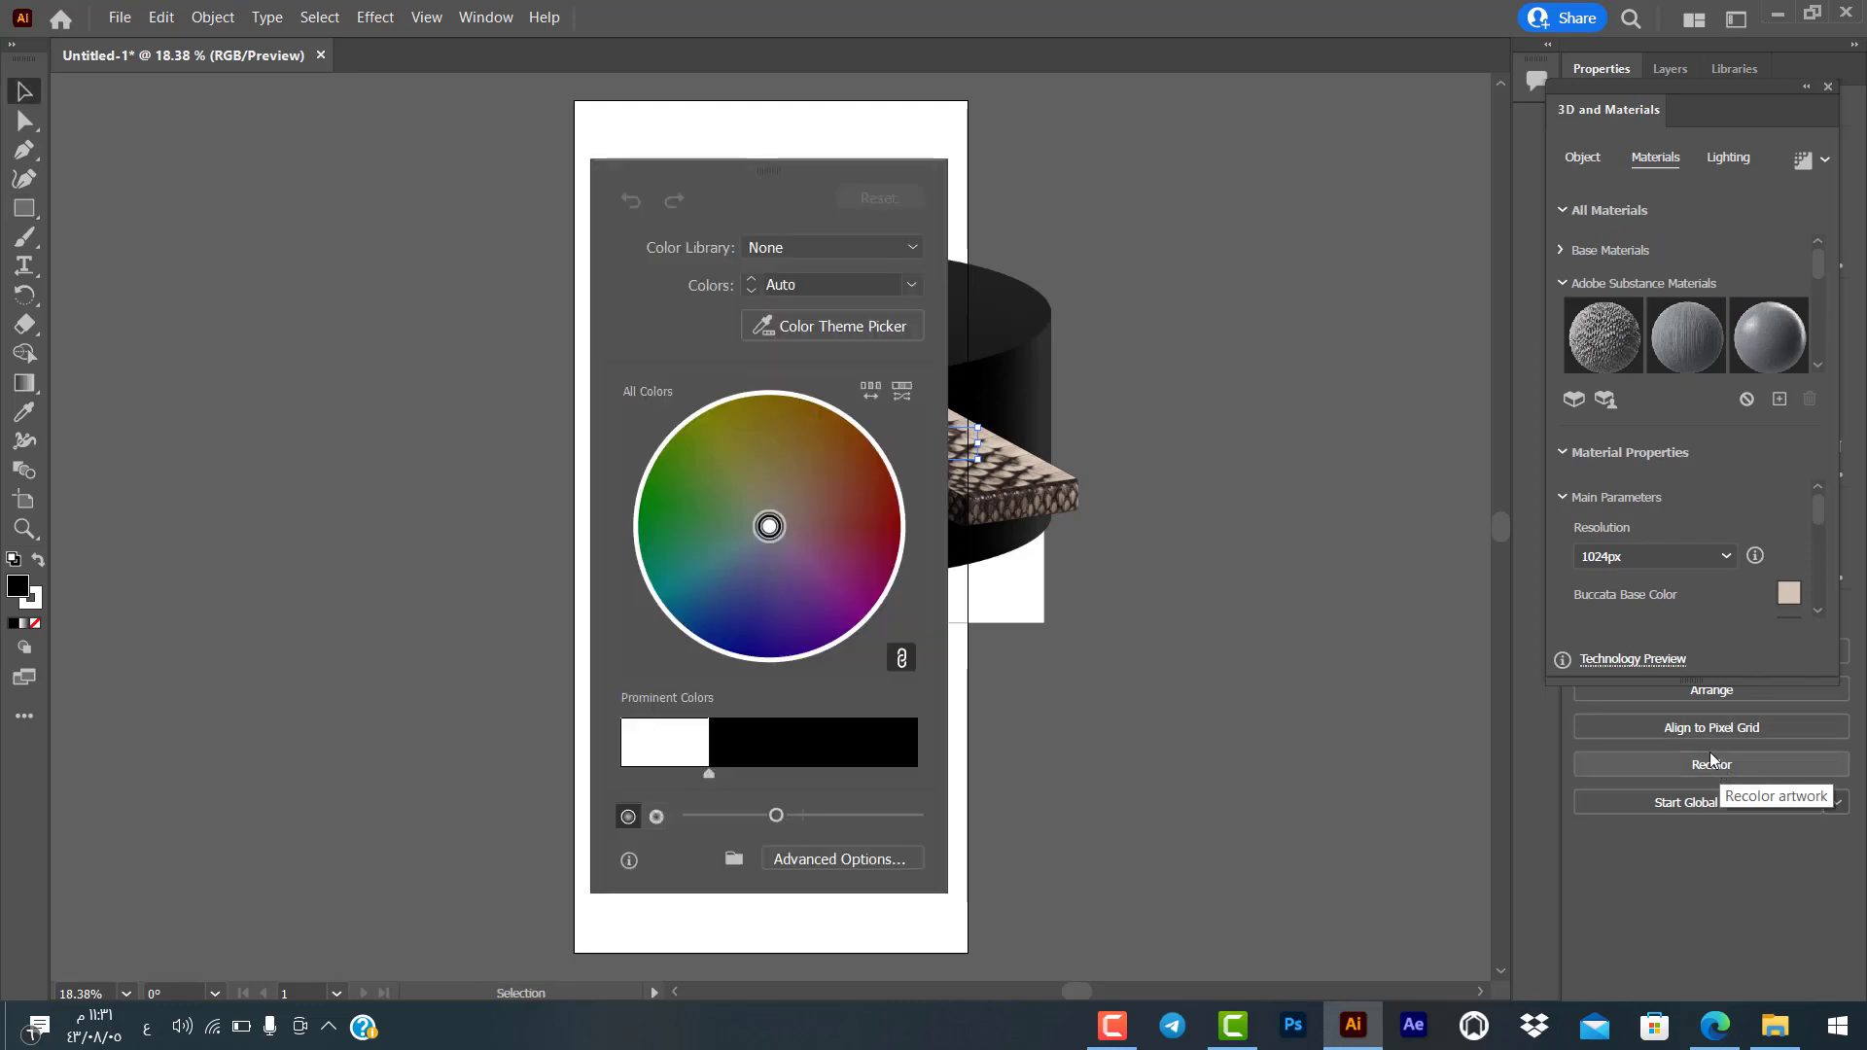
pyautogui.moveTo(759, 525); pyautogui.dragTo(806, 493)
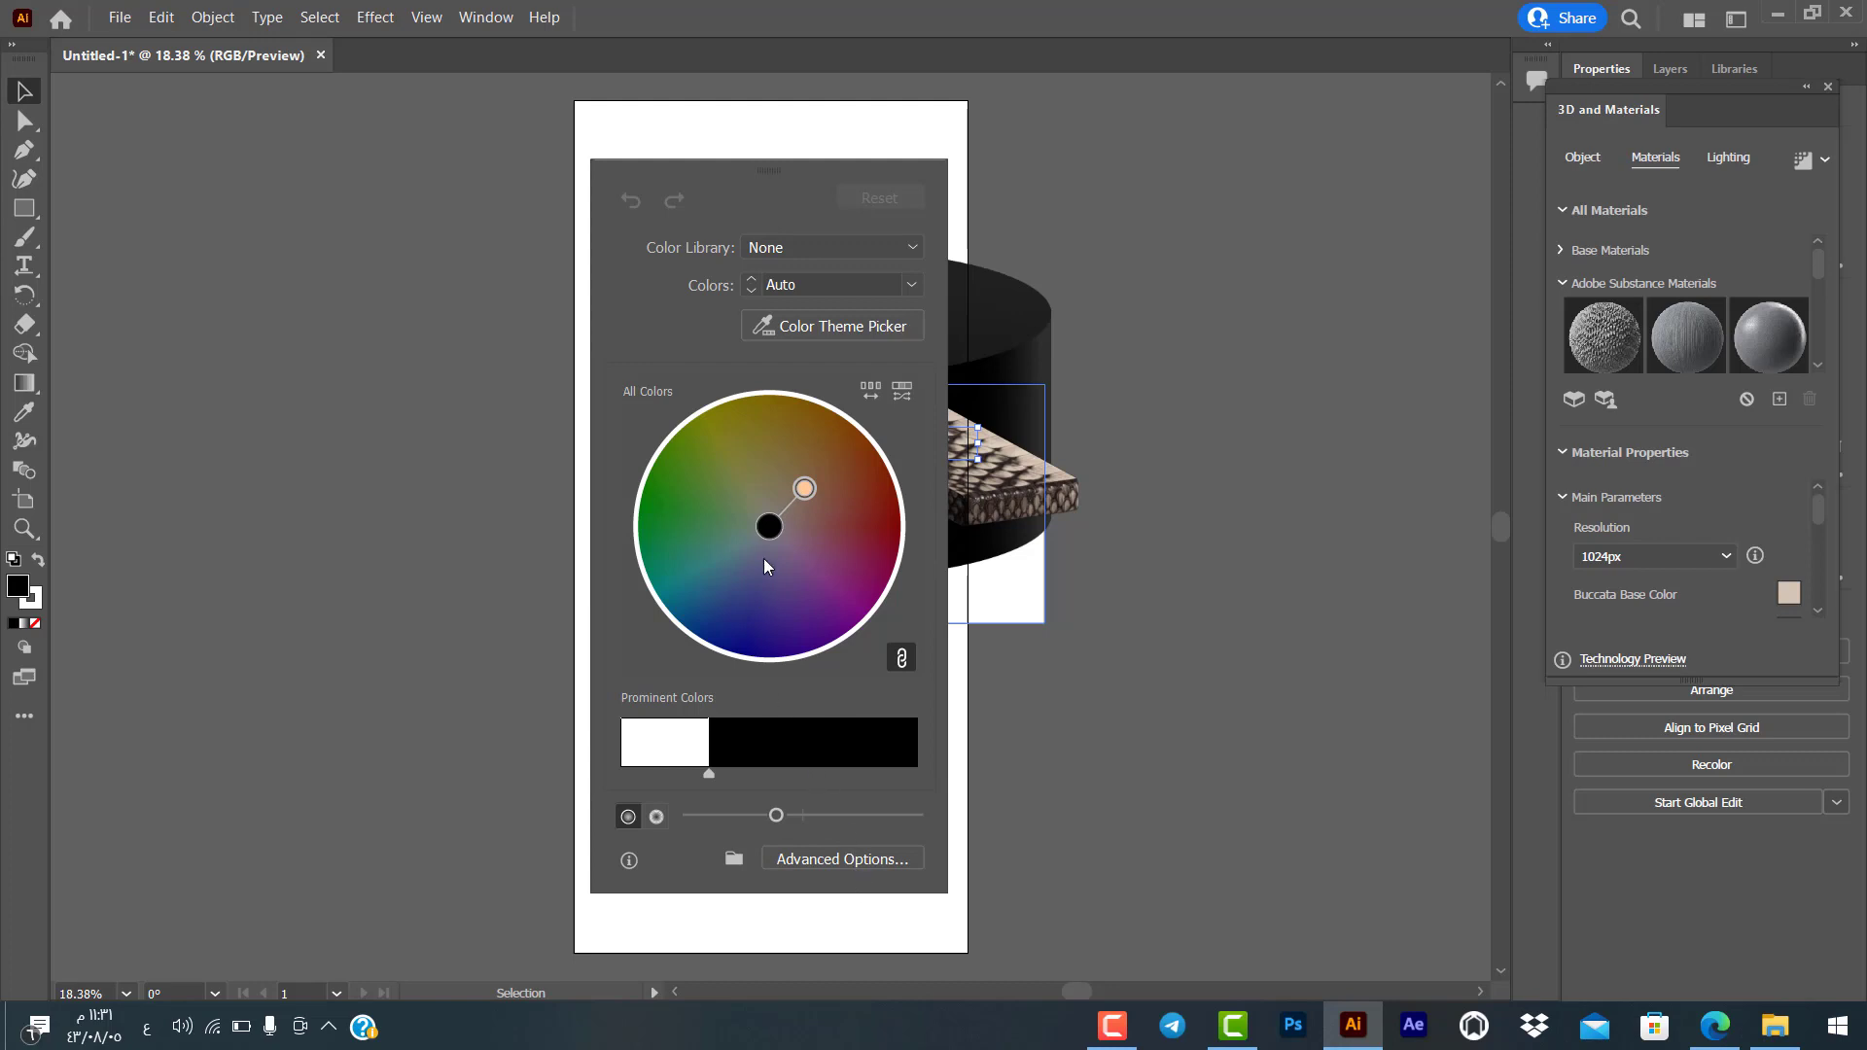
pyautogui.click(912, 243)
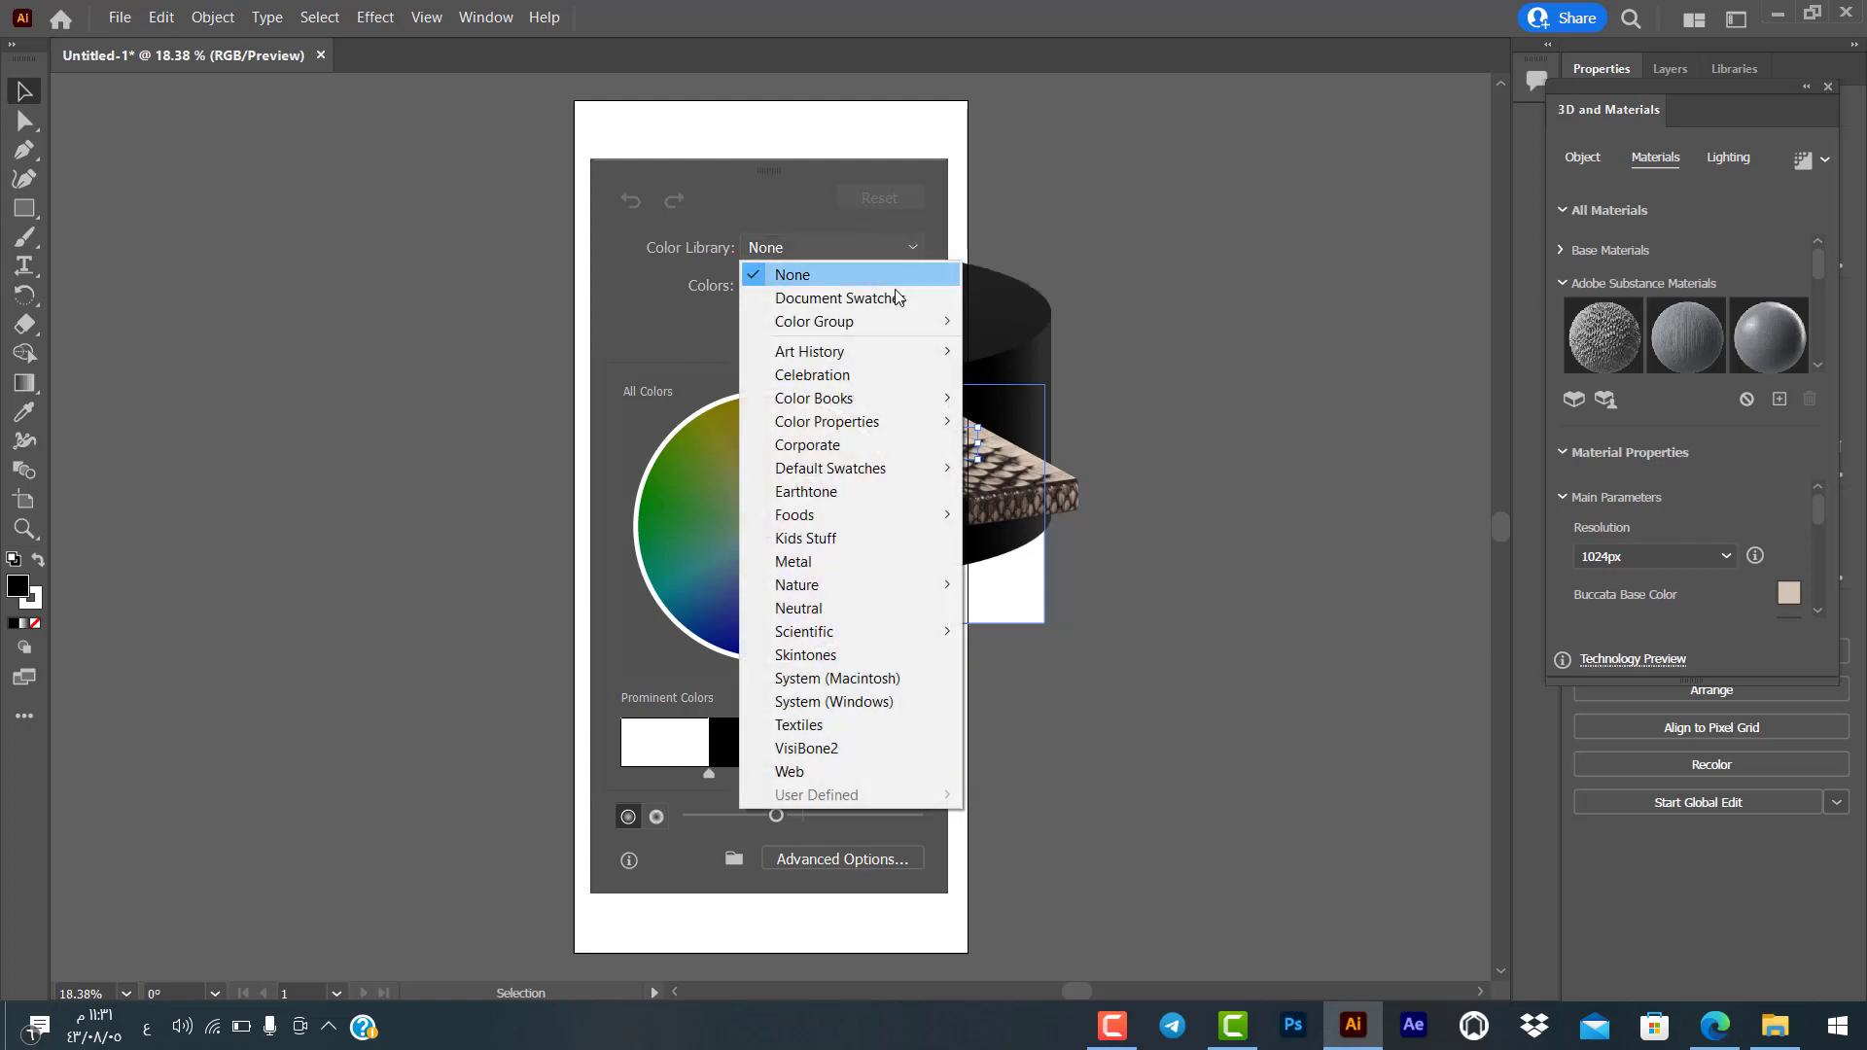
pyautogui.click(893, 301)
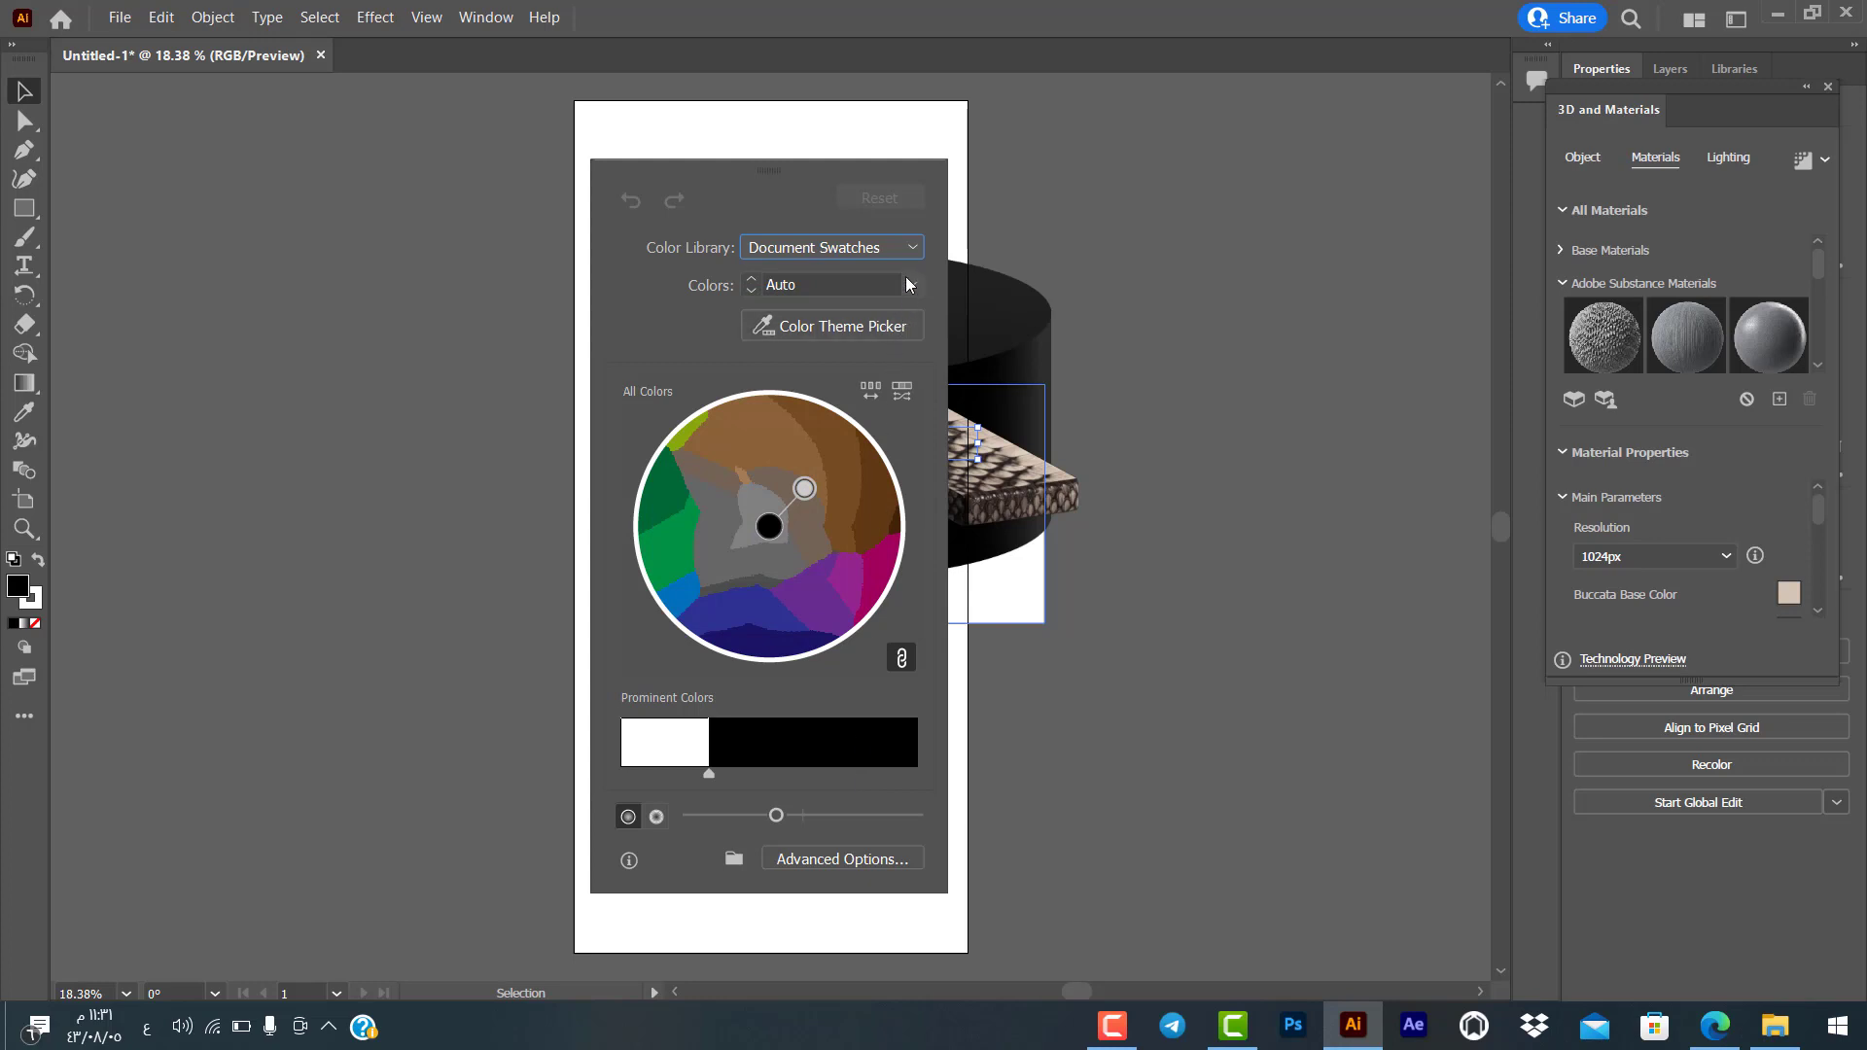
pyautogui.click(912, 282)
pyautogui.click(924, 340)
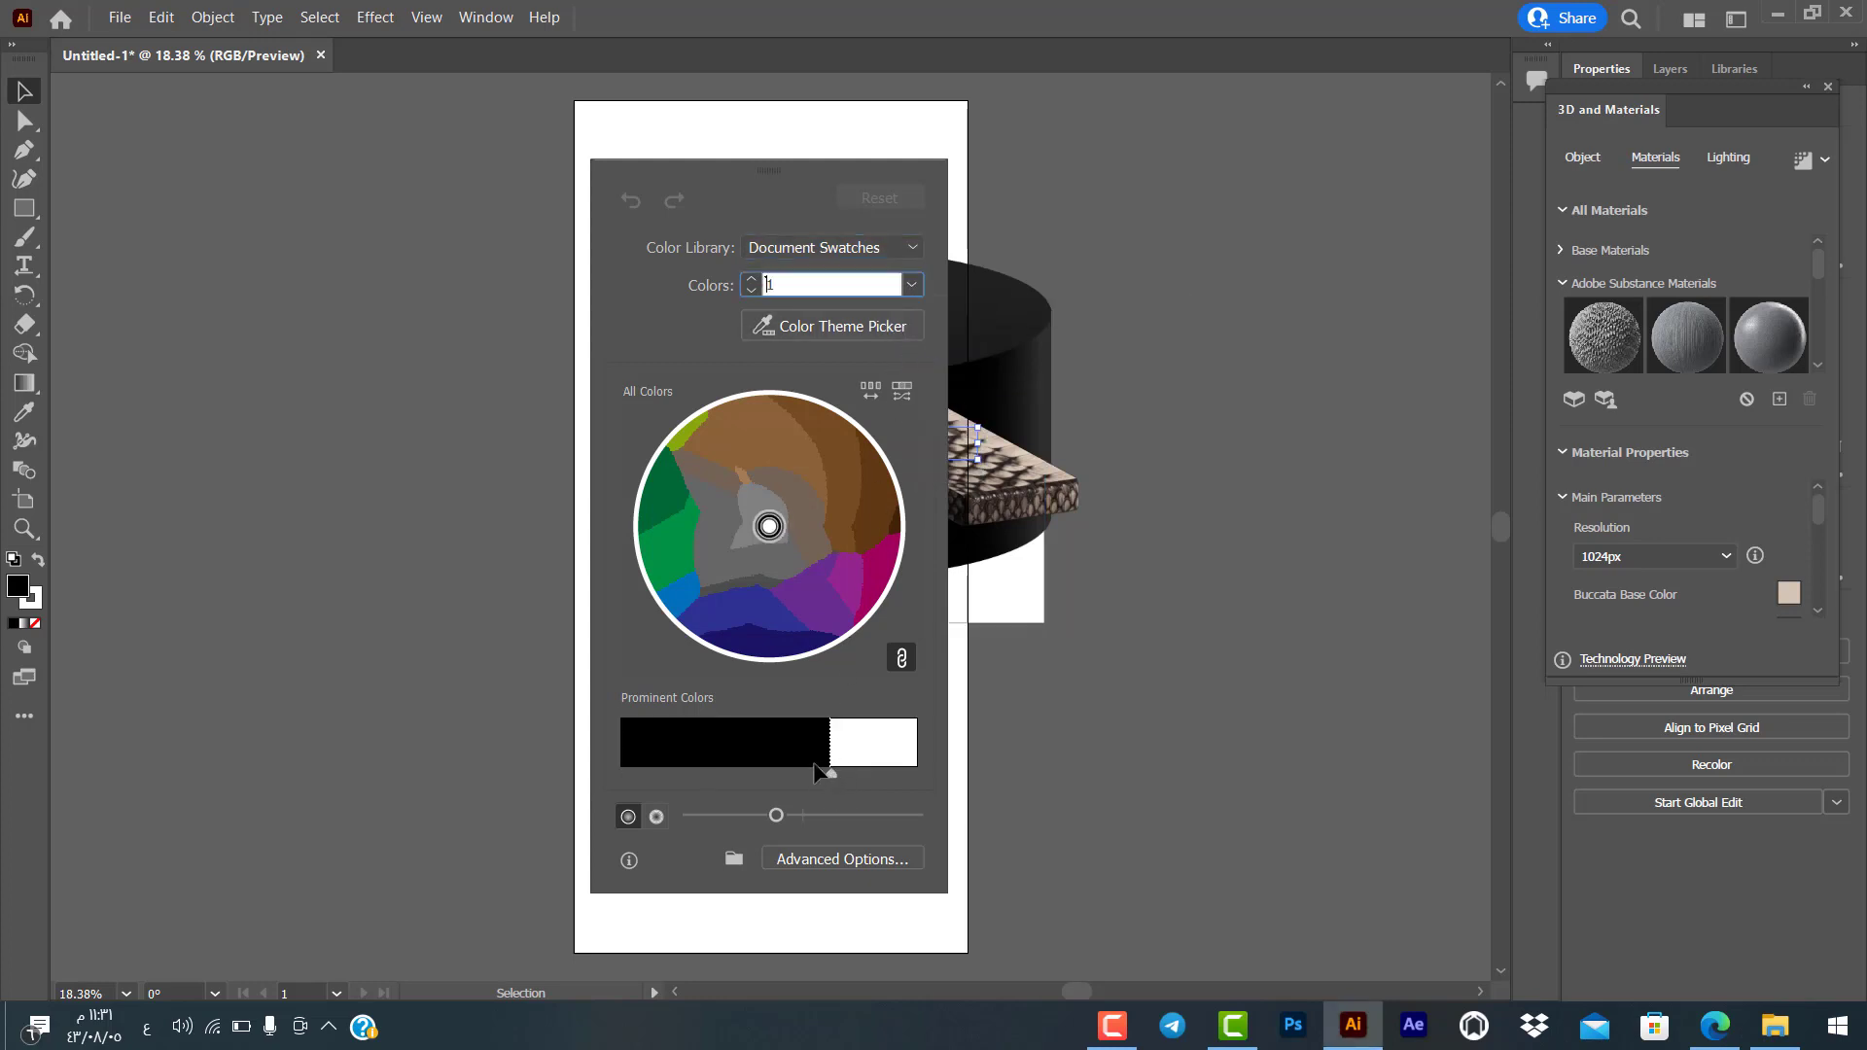
pyautogui.moveTo(817, 485); pyautogui.dragTo(859, 575)
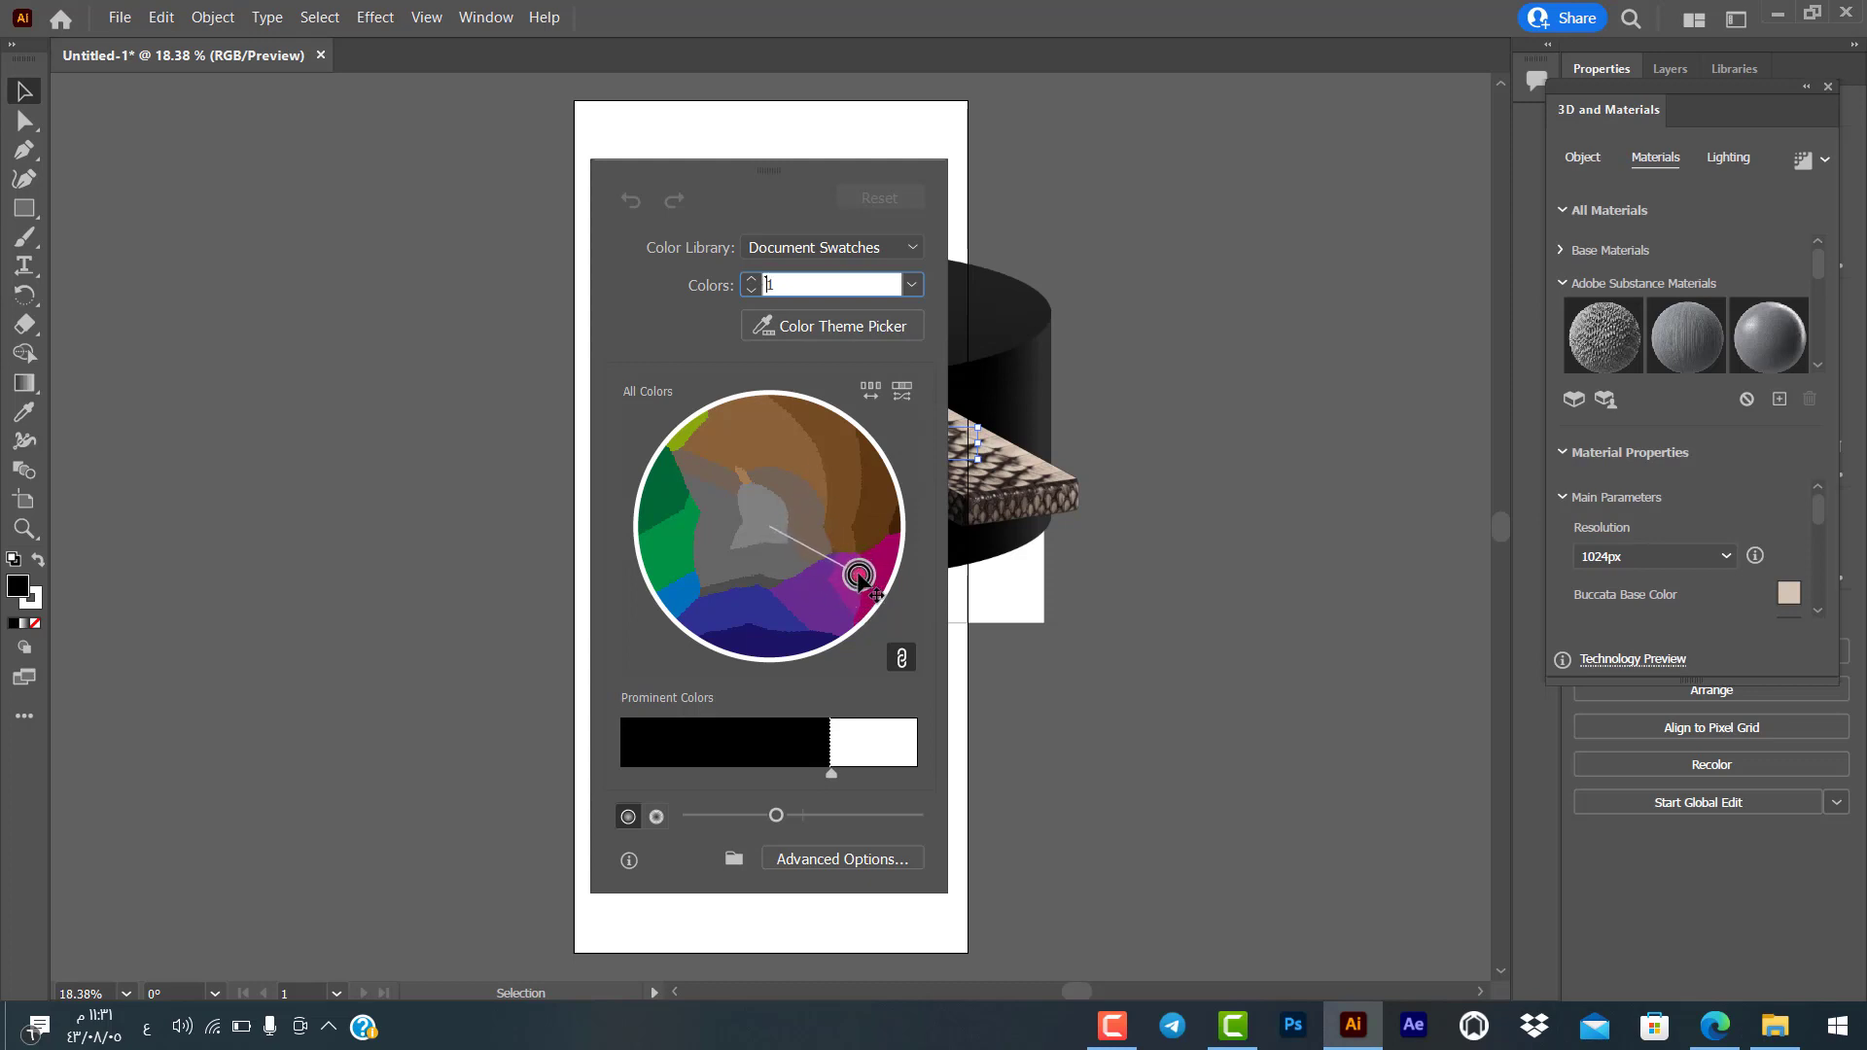
pyautogui.click(851, 862)
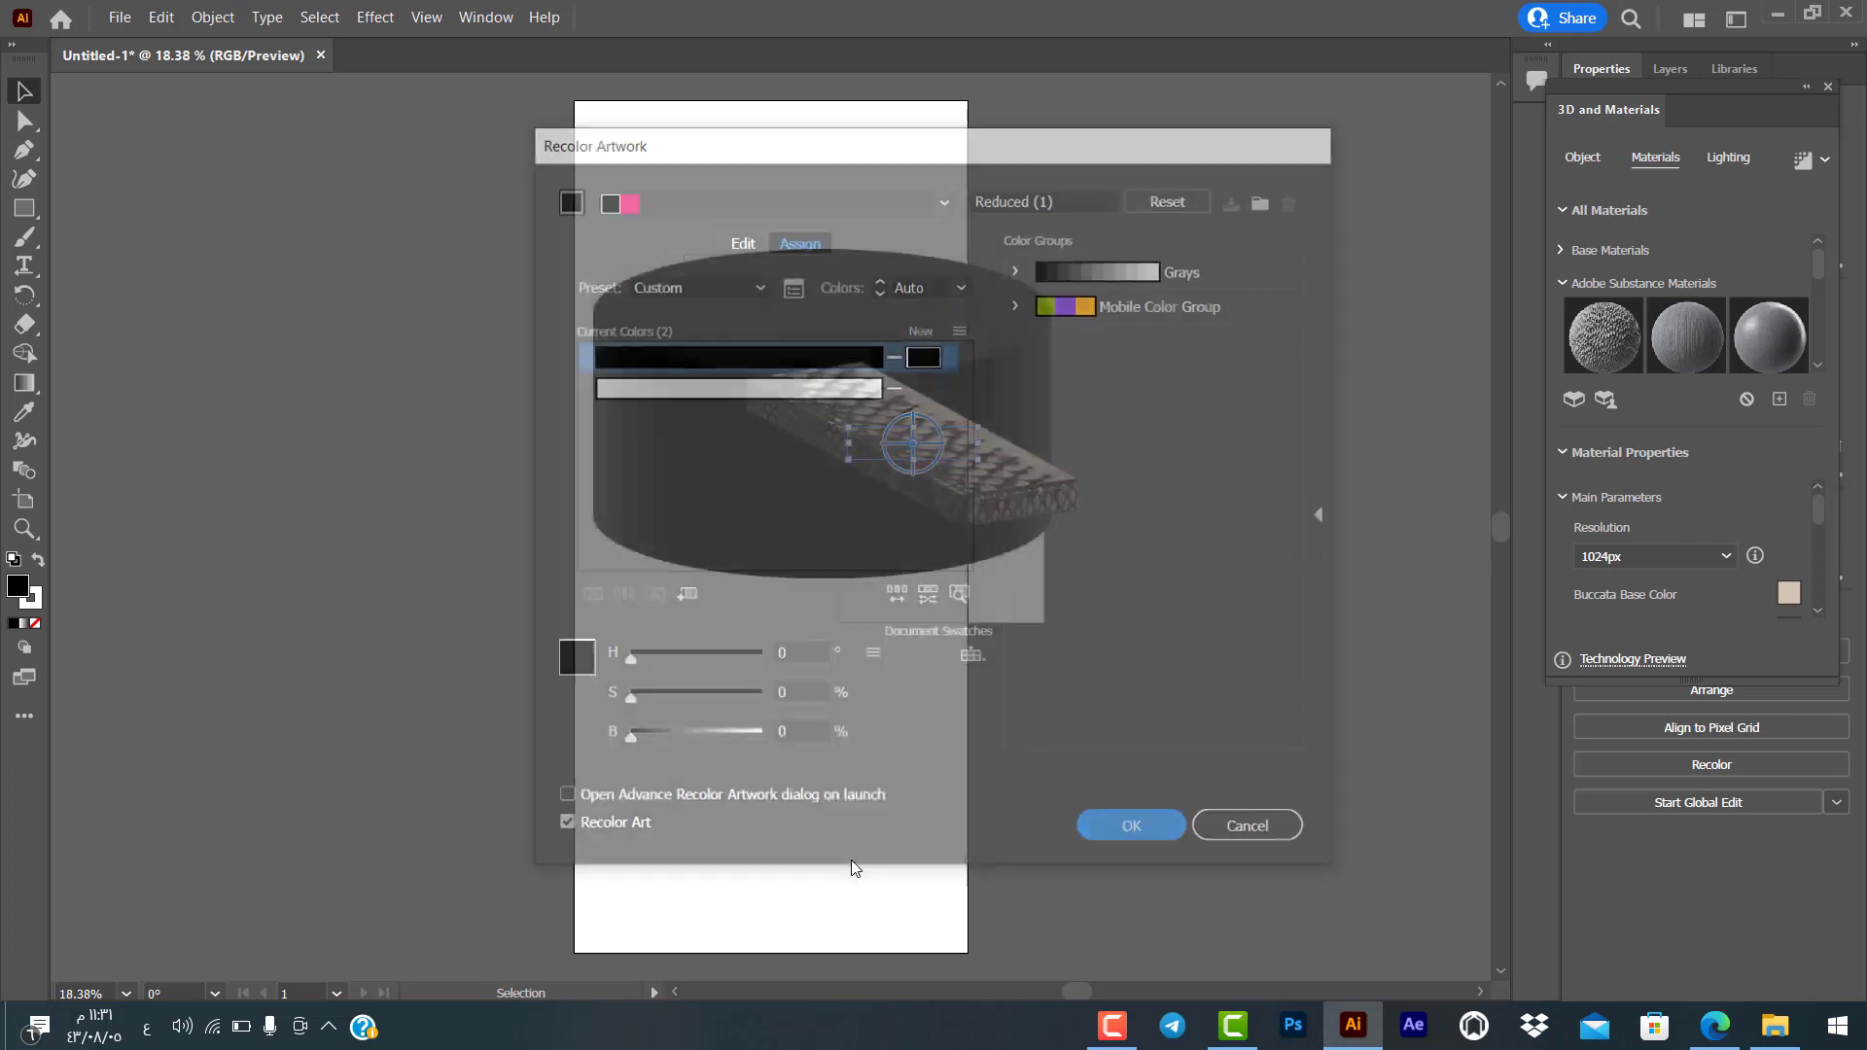
pyautogui.click(1135, 832)
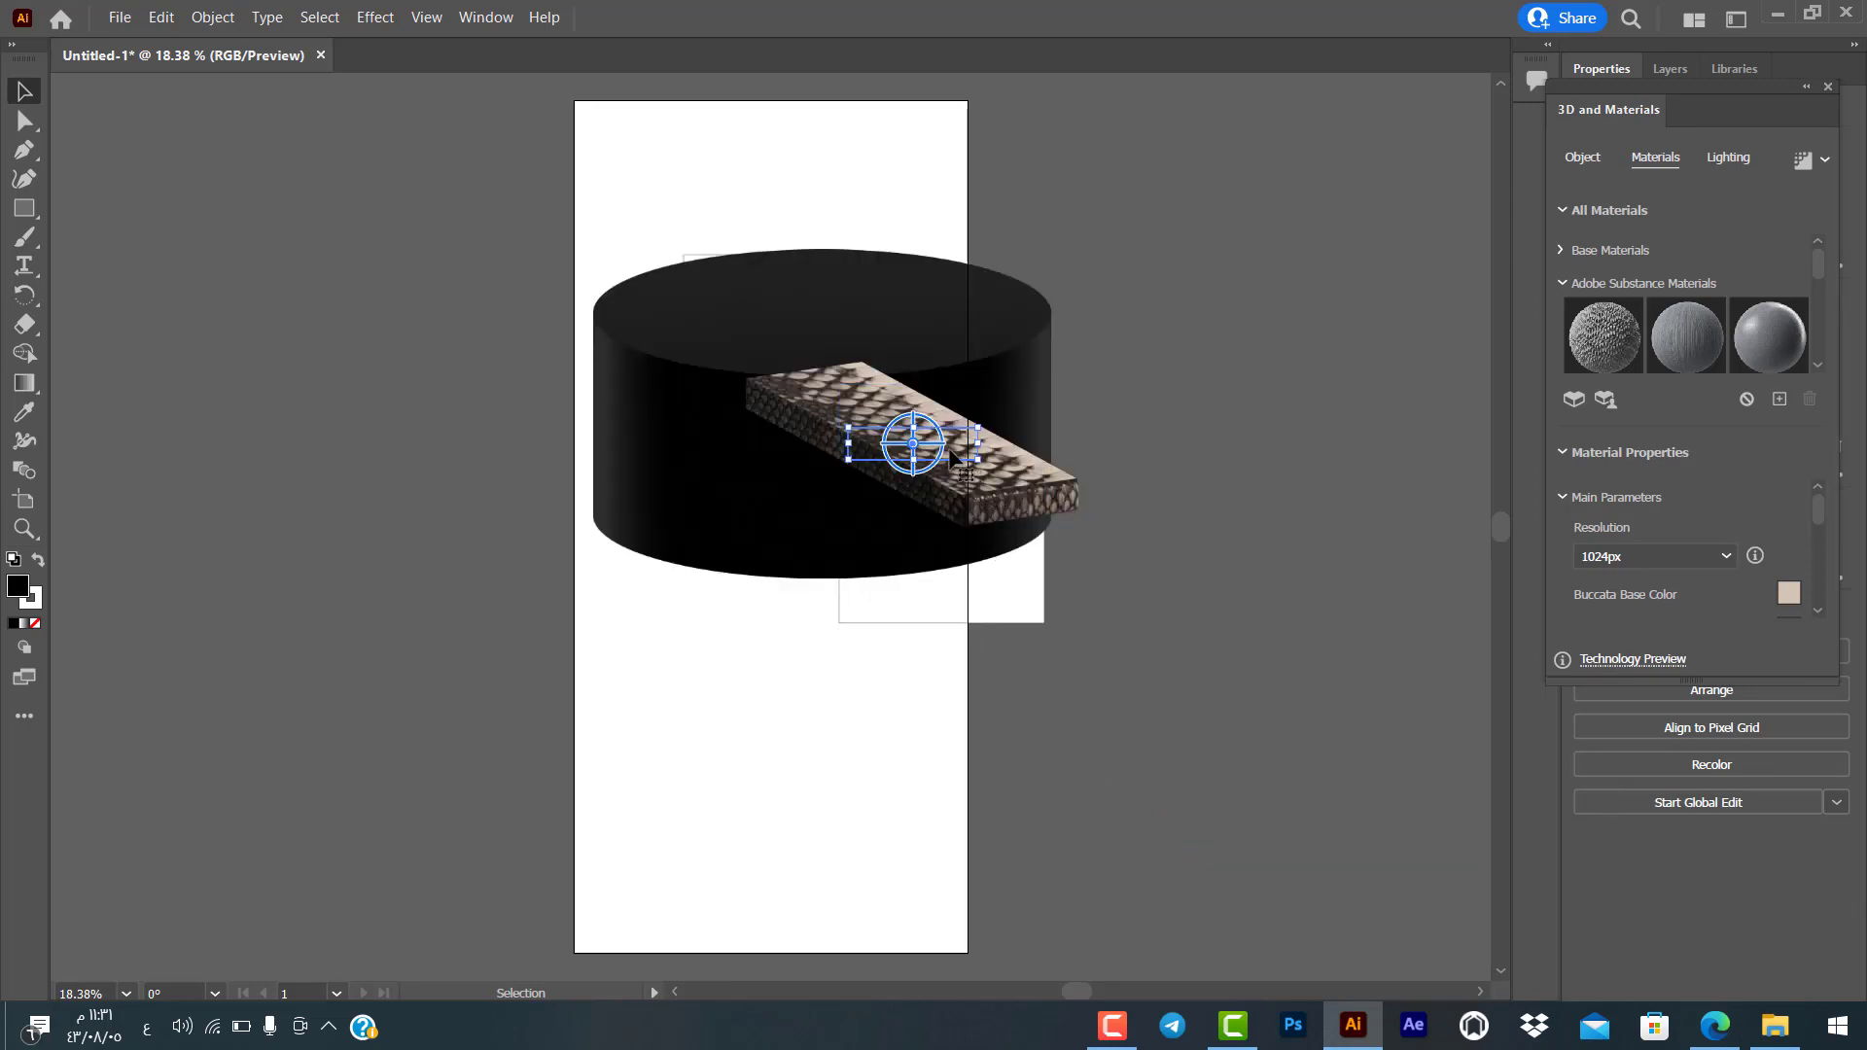
# Step: Drag the bar's 3D rotation widget to turn it flat across the cylinder's top face
pyautogui.moveTo(982, 480); pyautogui.dragTo(864, 324)
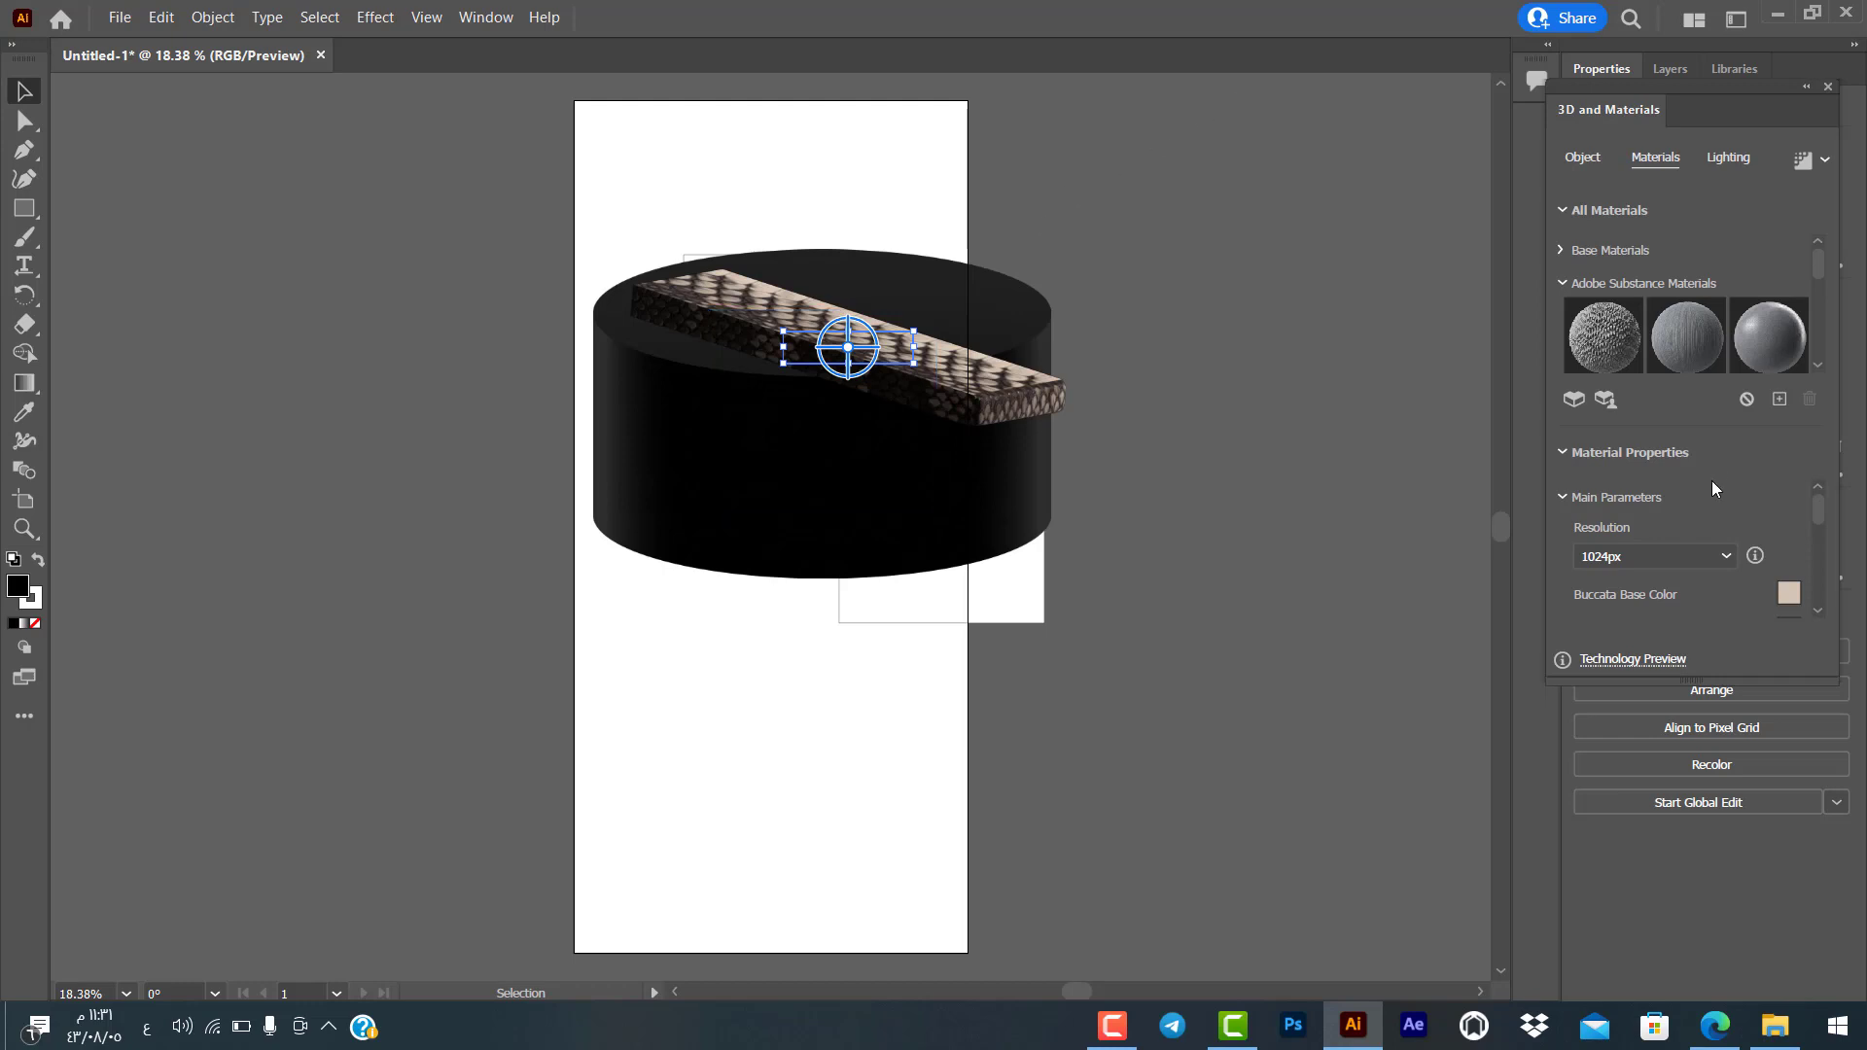
pyautogui.scroll(-1, 1694, 527)
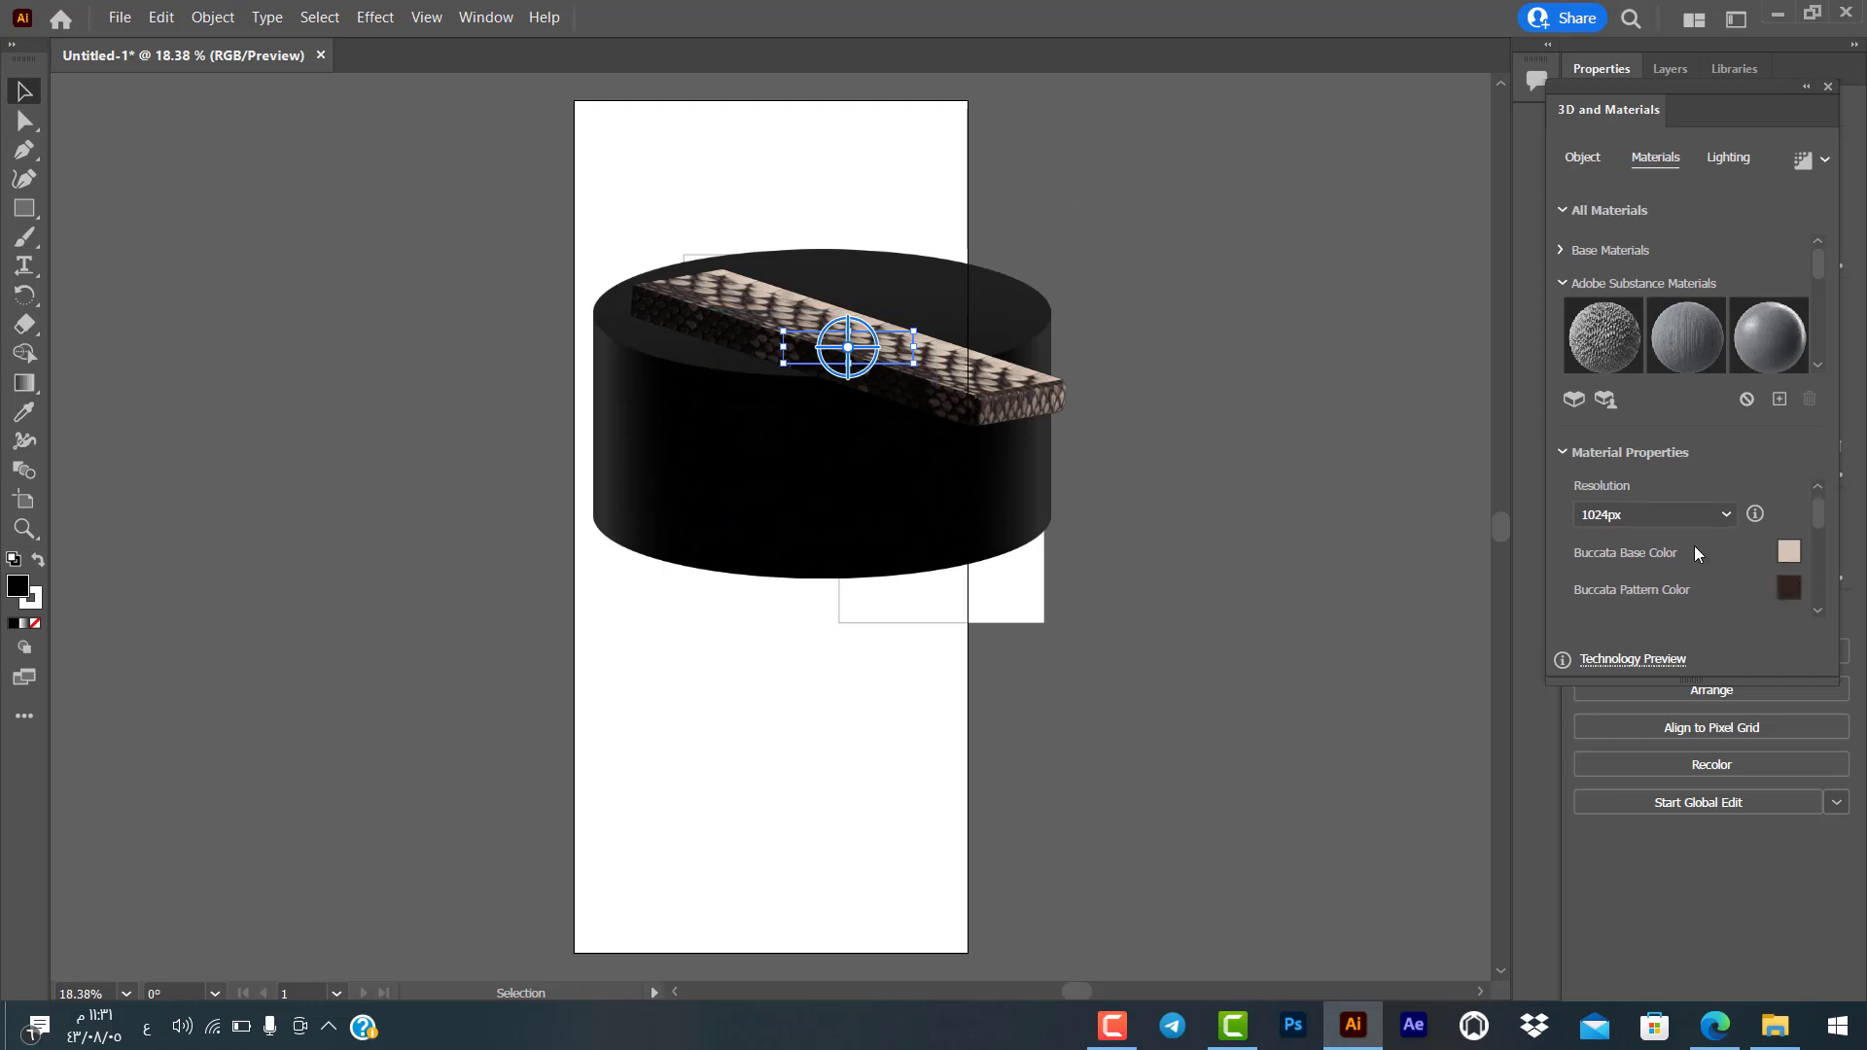
pyautogui.scroll(-1, 1694, 549)
pyautogui.scroll(-1, 1694, 549)
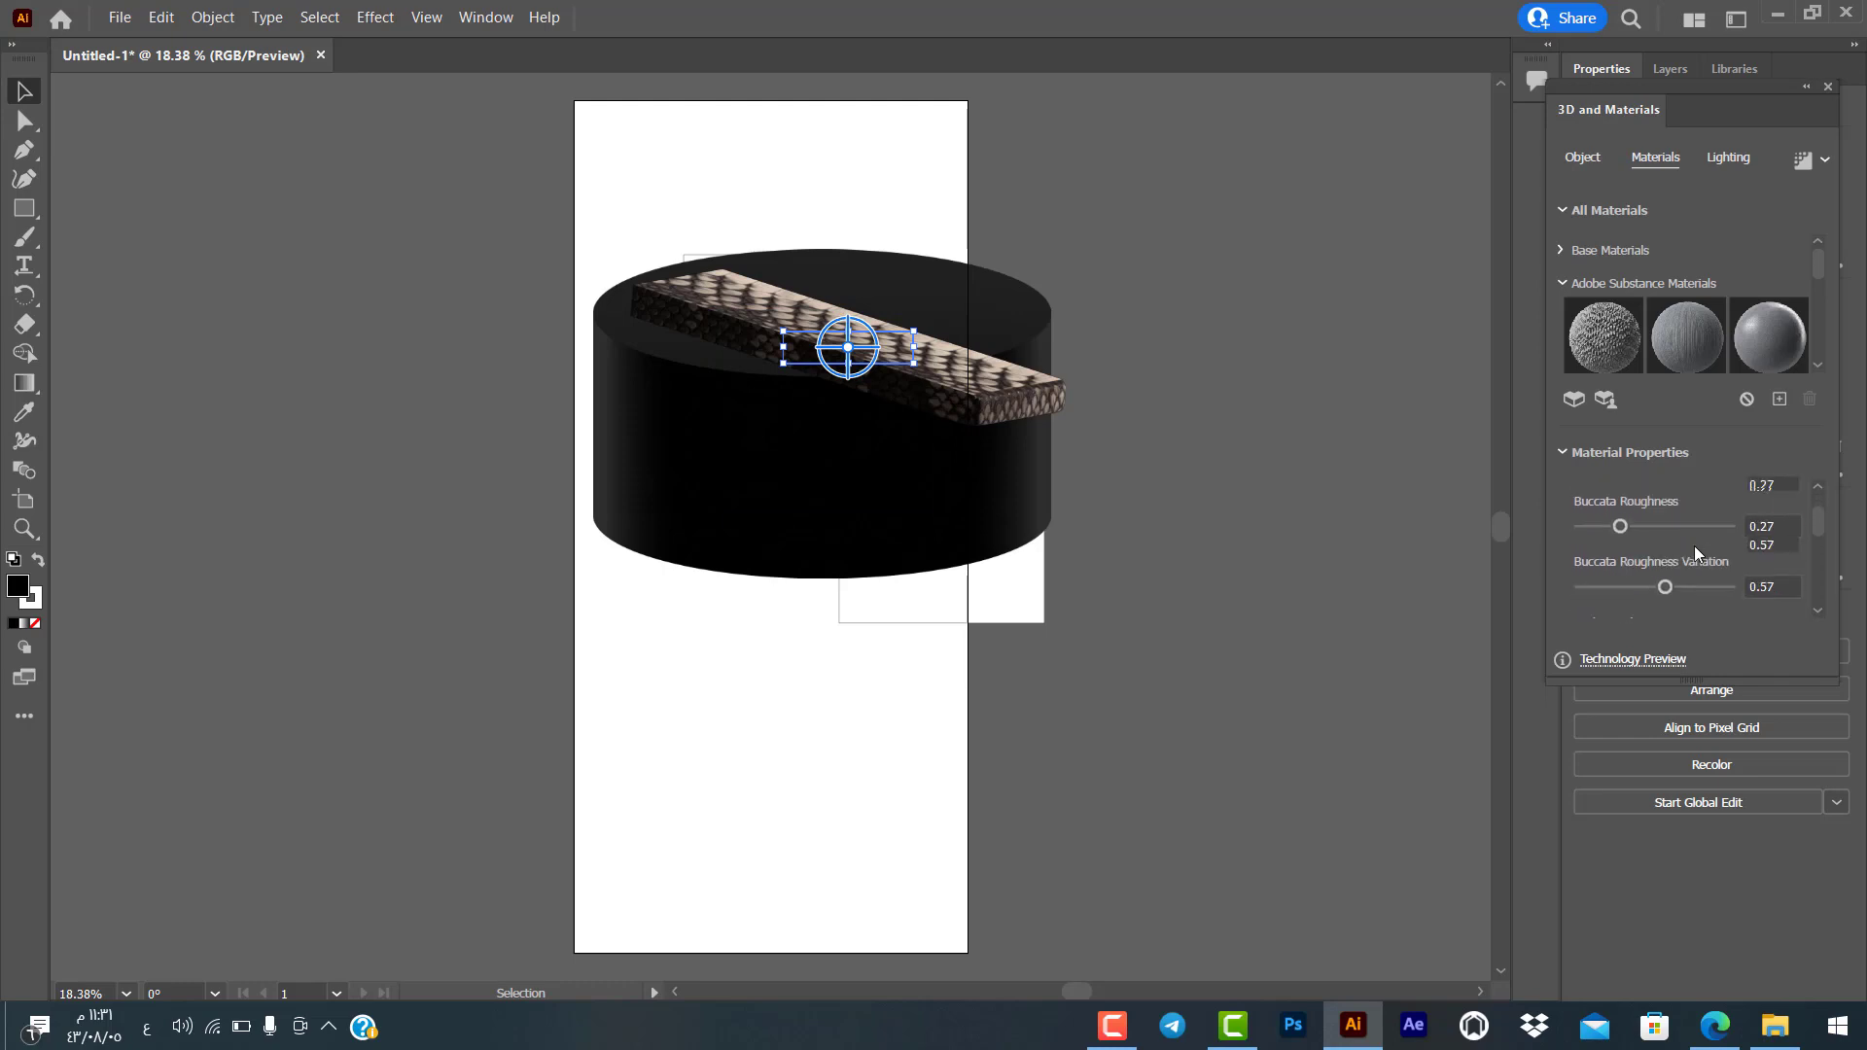
pyautogui.scroll(1, 1695, 543)
pyautogui.scroll(1, 1695, 543)
pyautogui.scroll(1, 1698, 539)
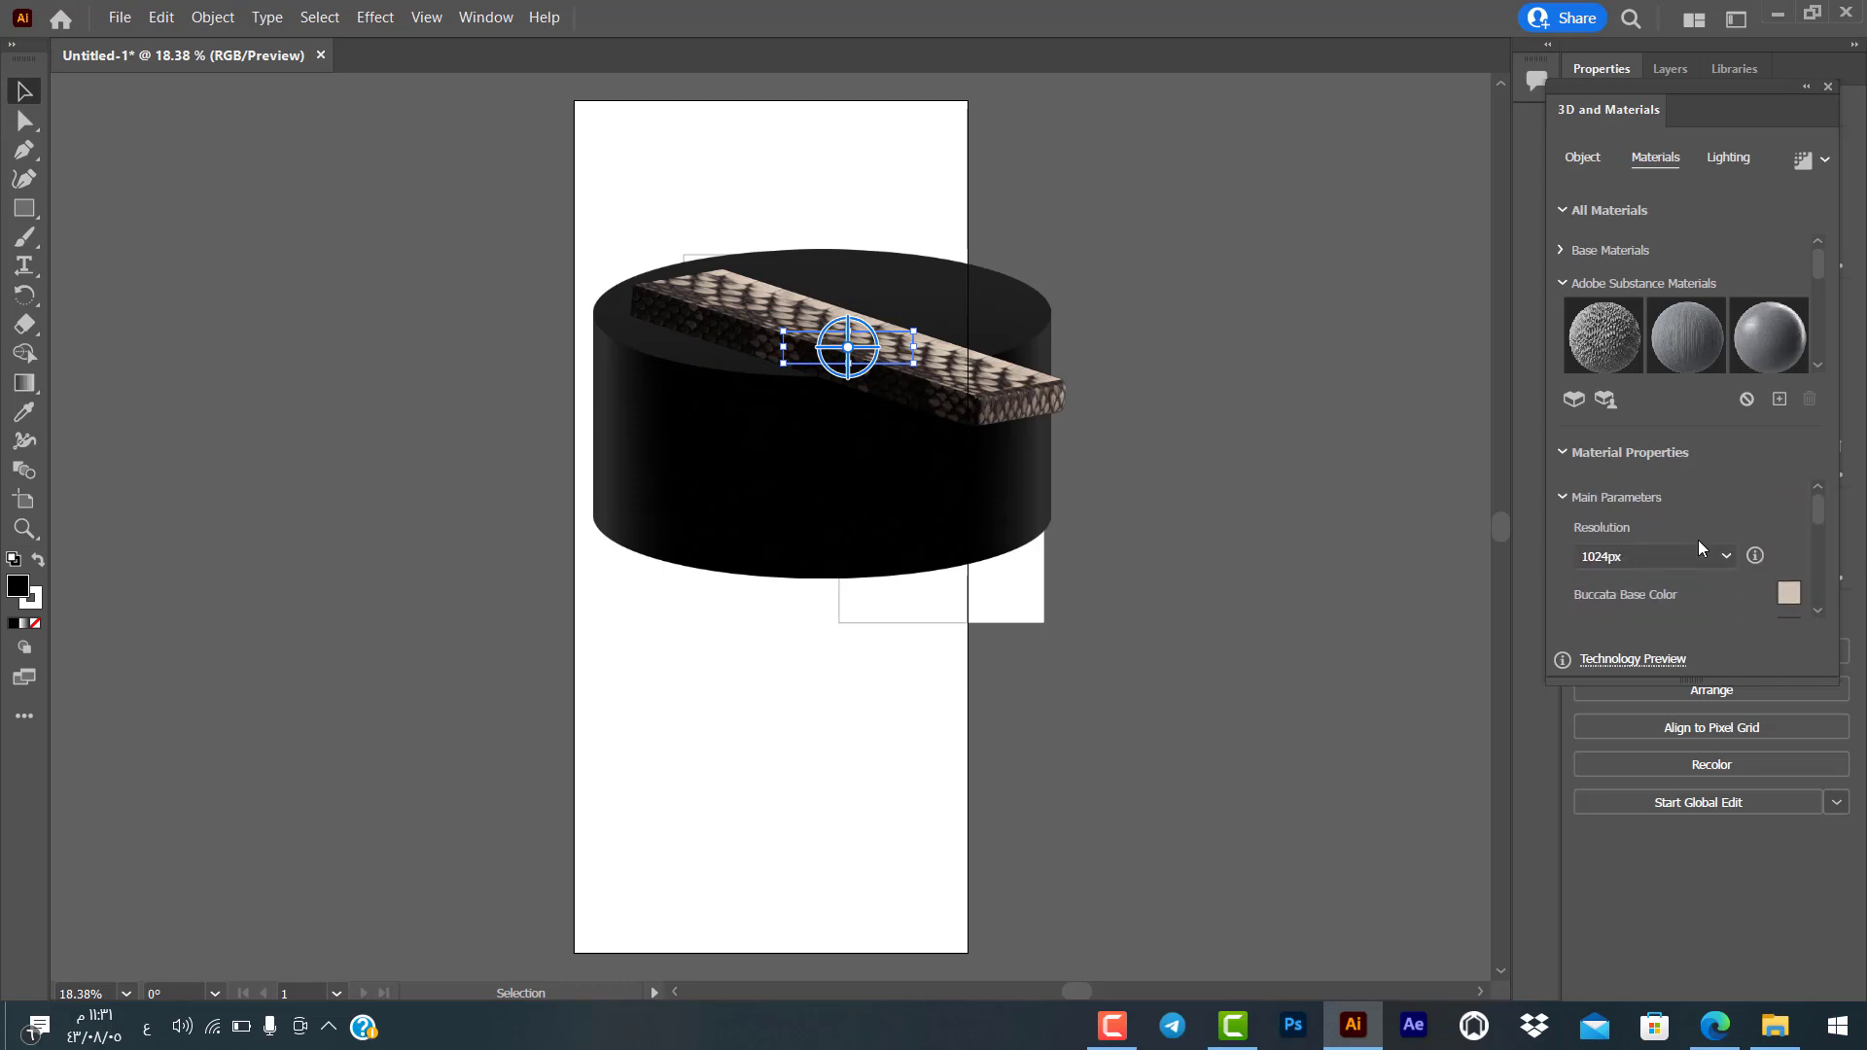
pyautogui.scroll(-2, 1698, 539)
pyautogui.scroll(-1, 1690, 545)
pyautogui.scroll(-2, 1695, 545)
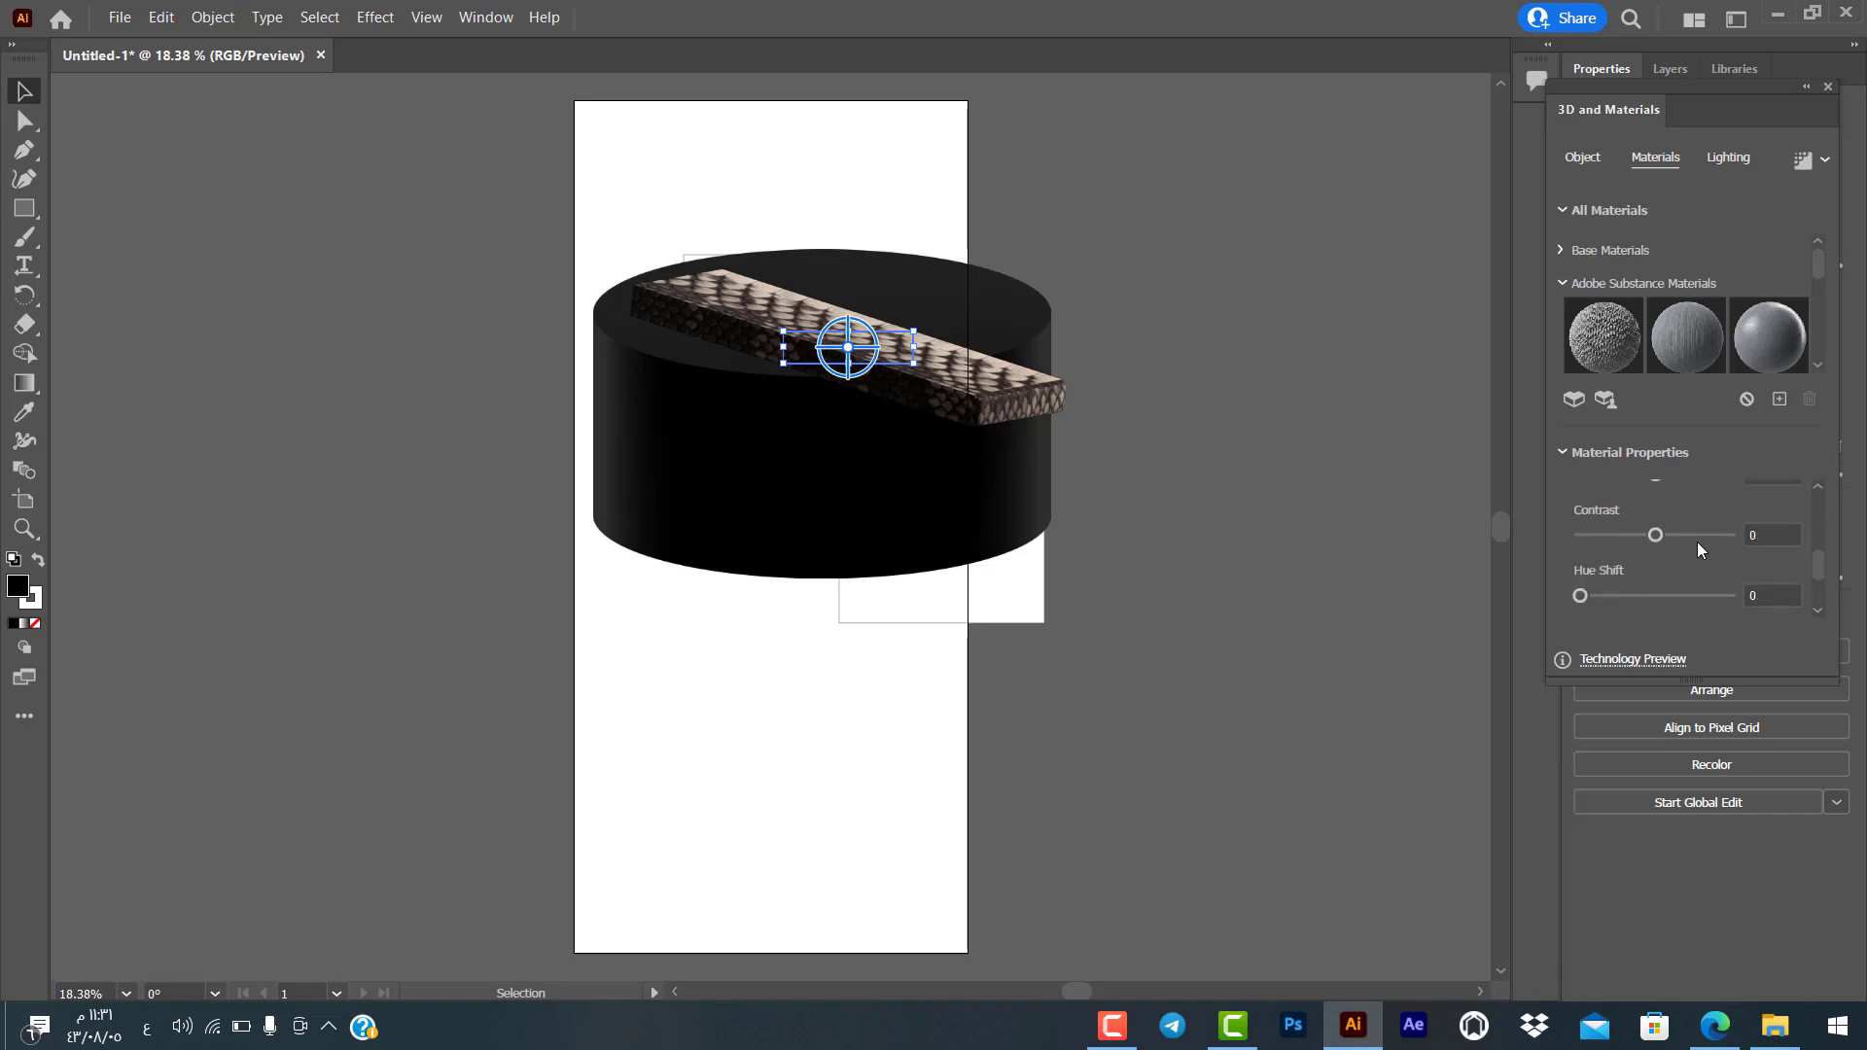
pyautogui.scroll(-2, 1700, 545)
pyautogui.scroll(-1, 1704, 540)
pyautogui.scroll(2, 1710, 551)
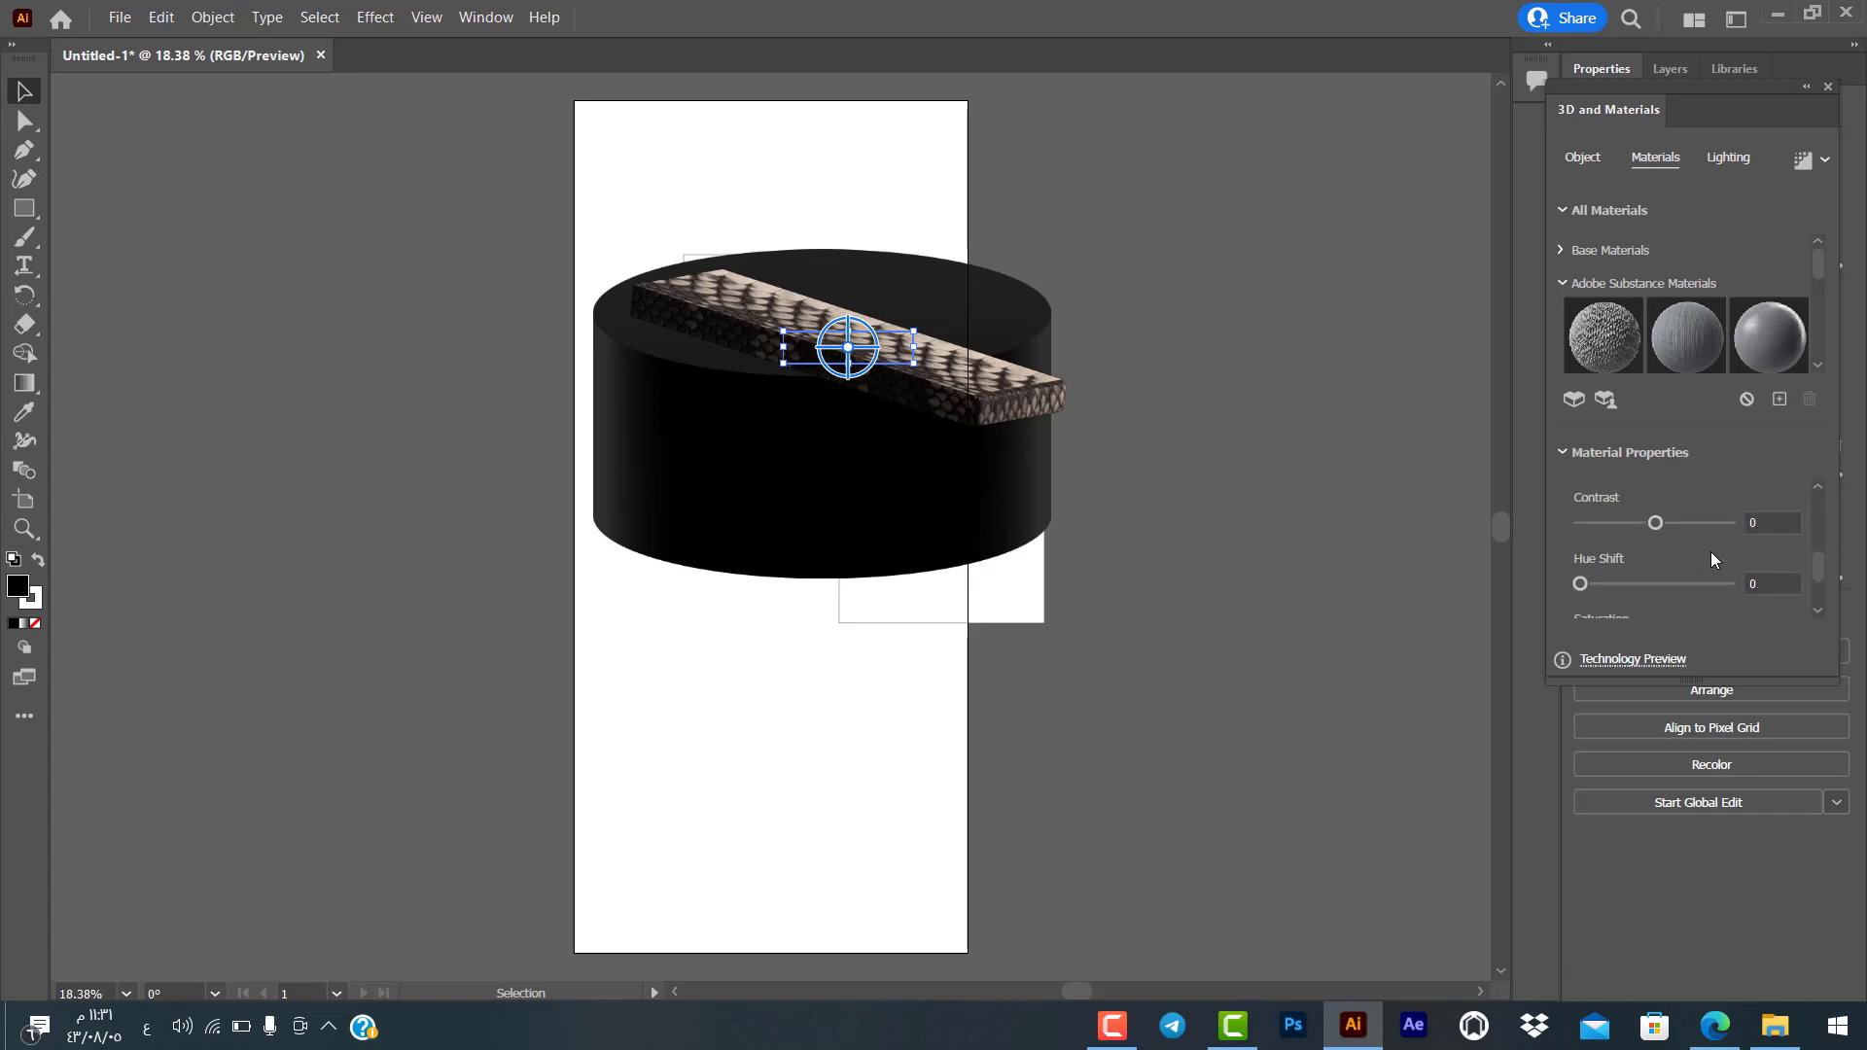
pyautogui.scroll(2, 1712, 552)
pyautogui.scroll(2, 1714, 545)
pyautogui.scroll(2, 1724, 525)
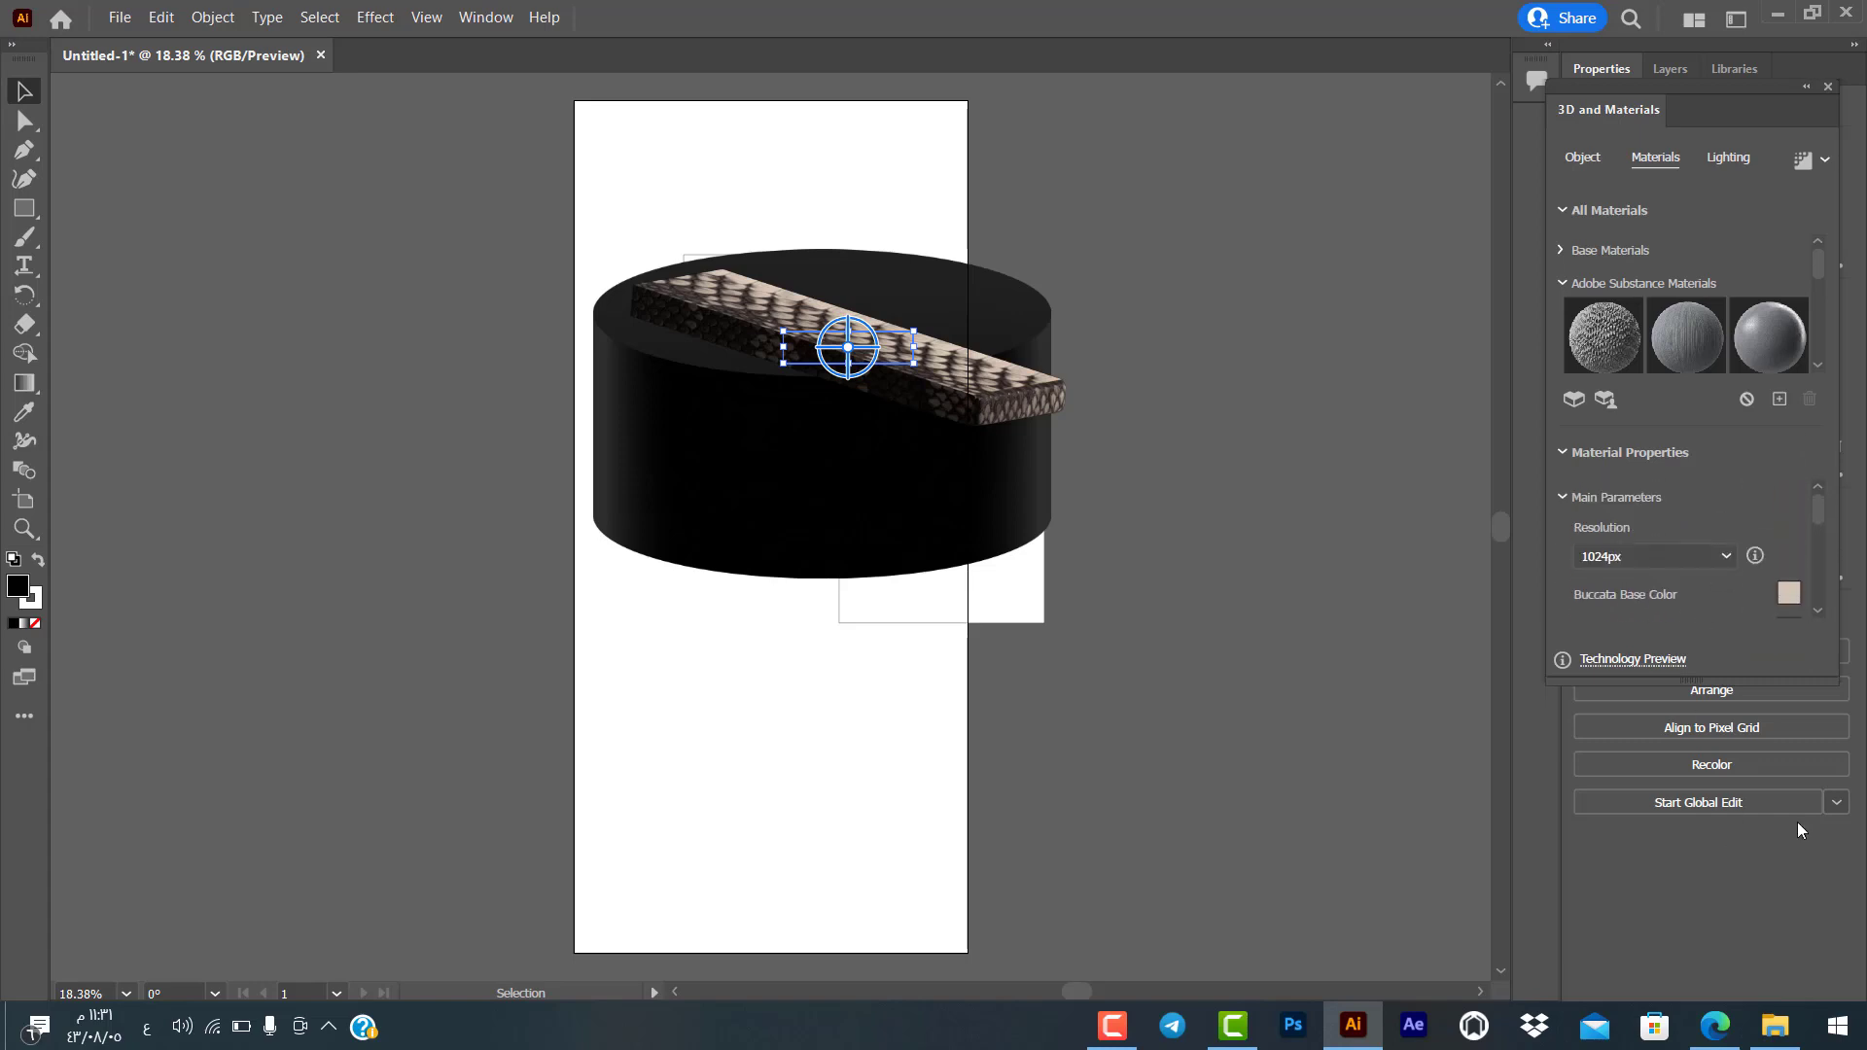
pyautogui.click(1841, 806)
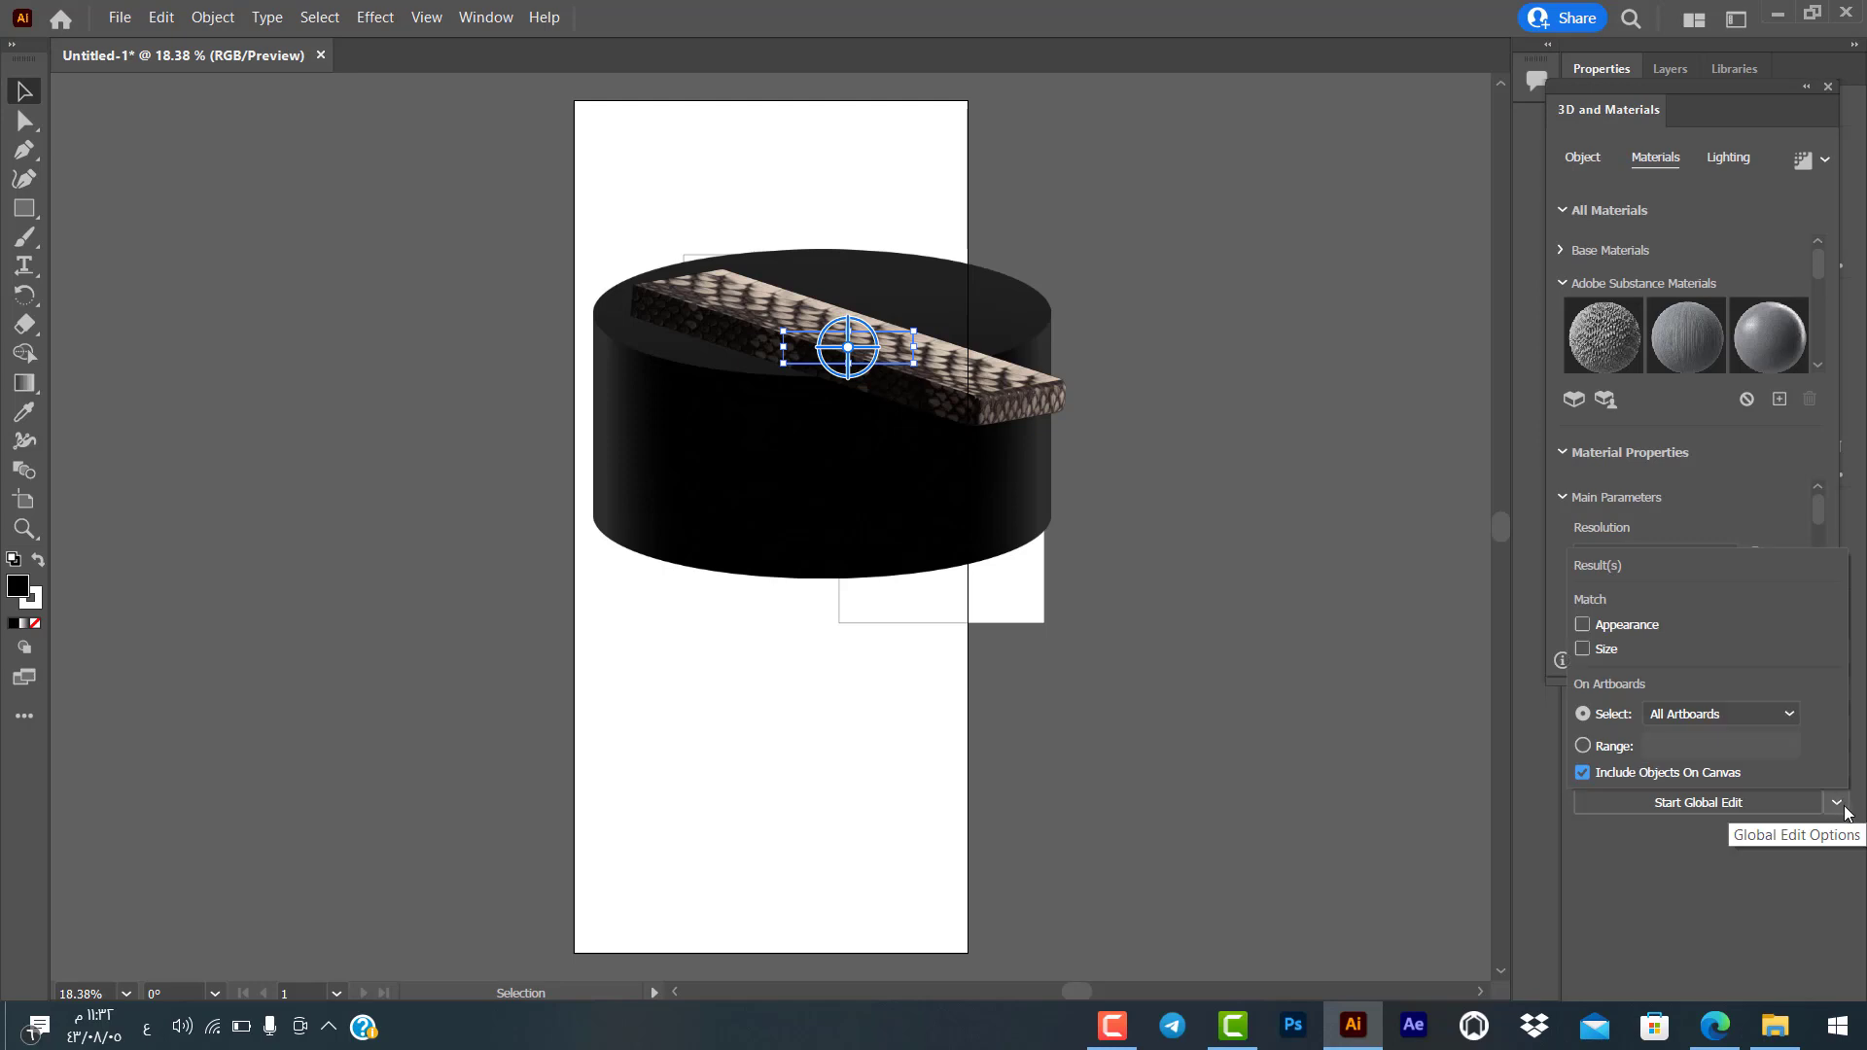
pyautogui.click(1841, 806)
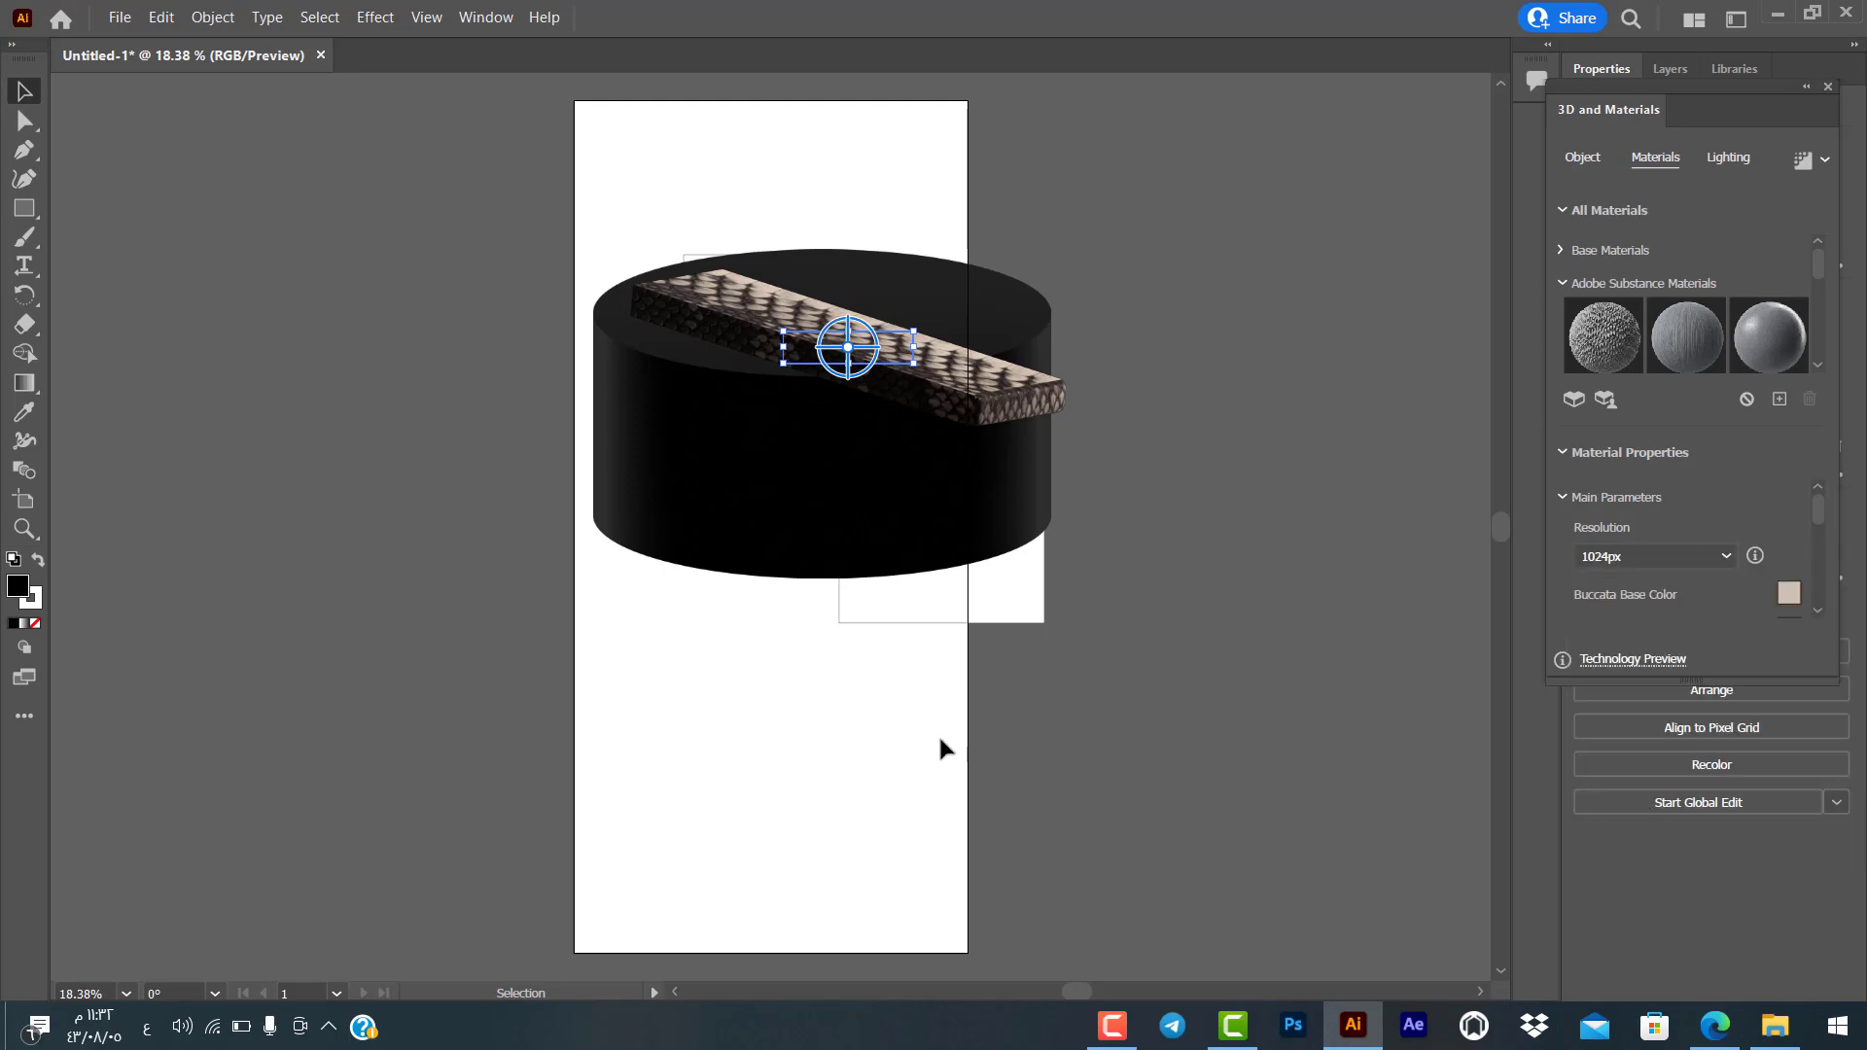
pyautogui.scroll(-2, 1000, 700)
pyautogui.scroll(-2, 1005, 708)
pyautogui.scroll(3, 1137, 574)
pyautogui.scroll(2, 1274, 440)
pyautogui.scroll(2, 1274, 440)
pyautogui.scroll(2, 1416, 305)
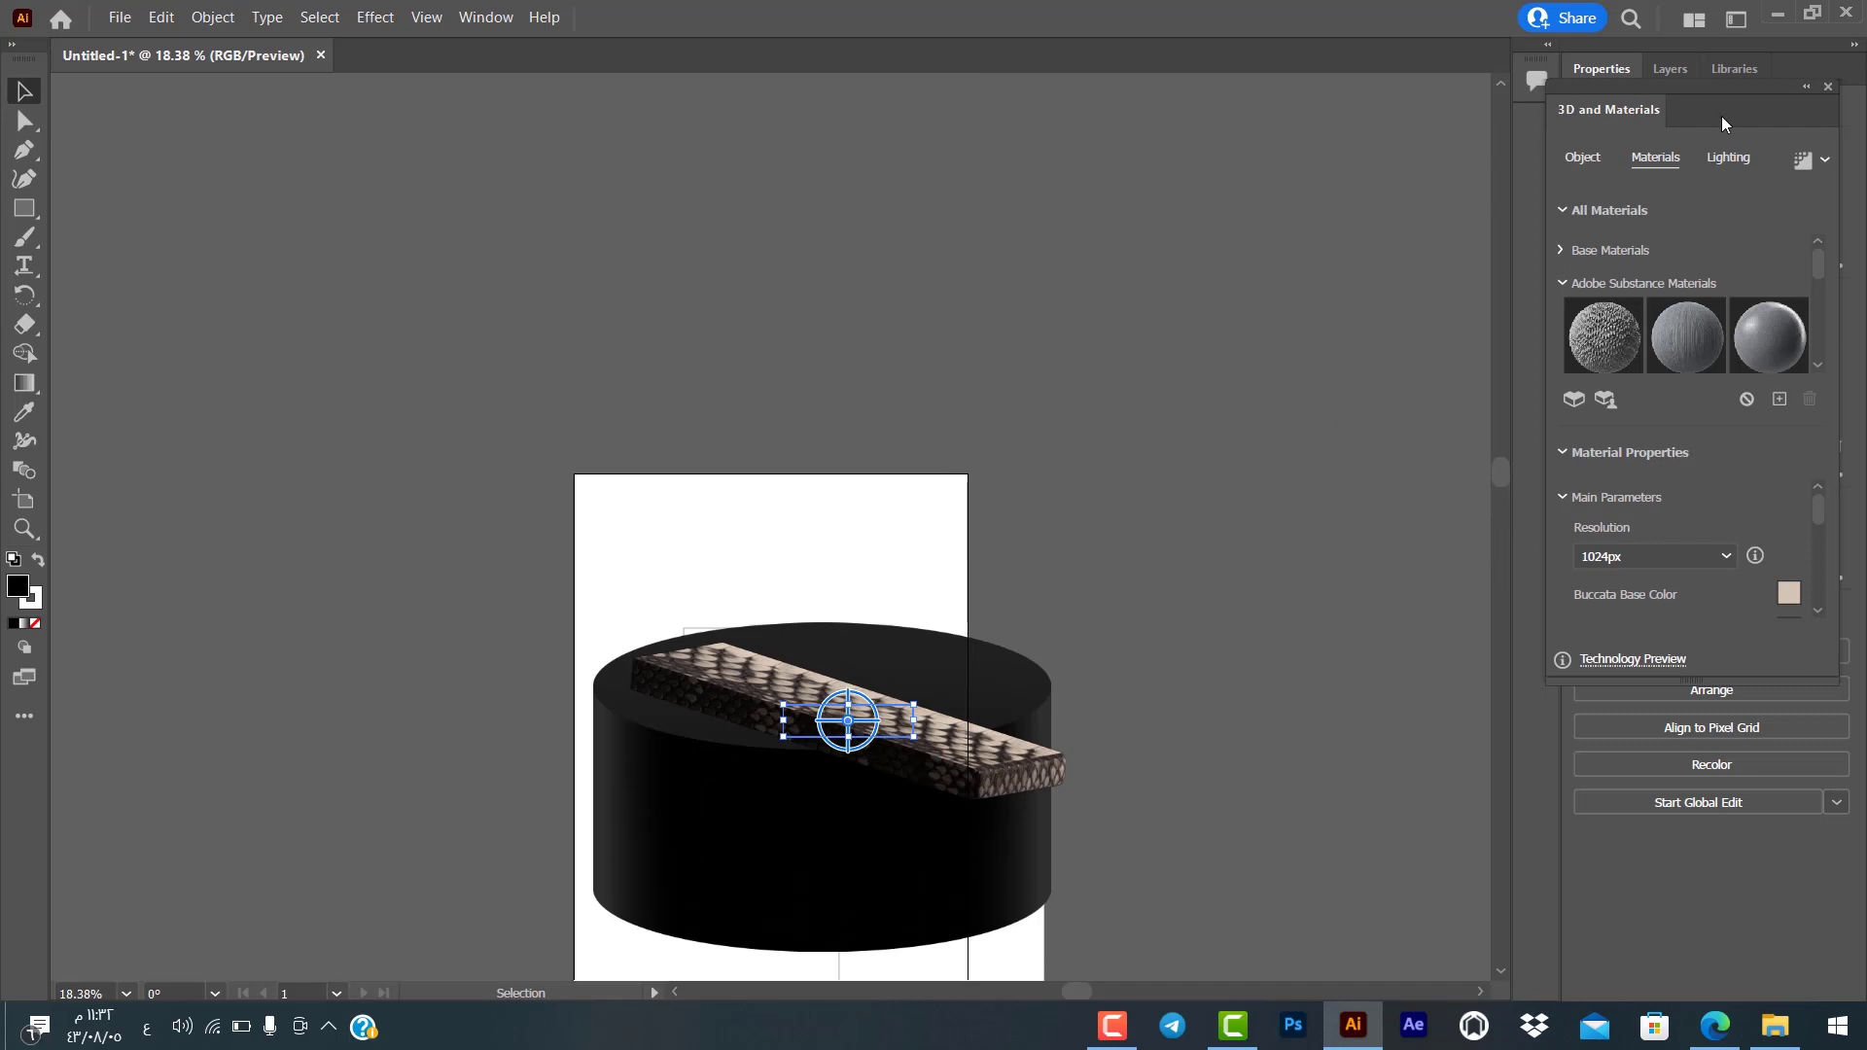
# Step: Compare the Diffuse, Standard and Top Left lighting presets, choosing Right
pyautogui.click(1728, 157)
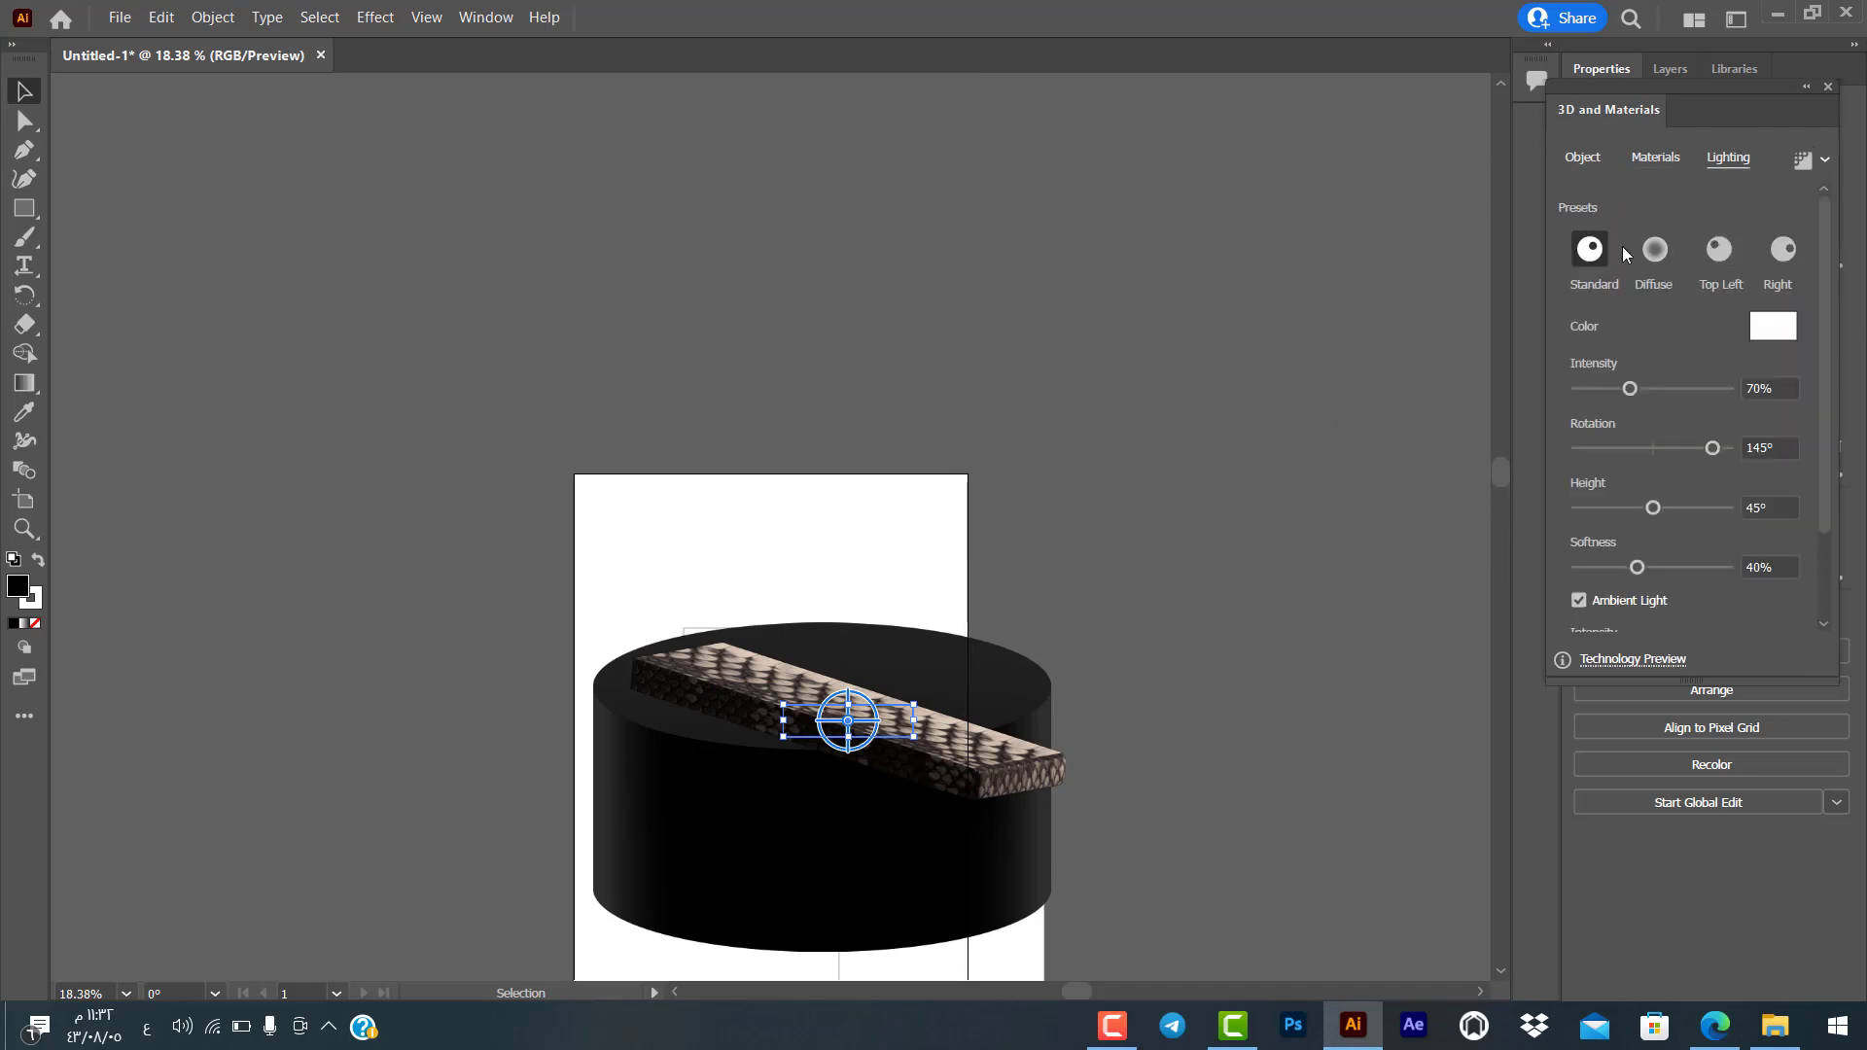
pyautogui.click(1655, 250)
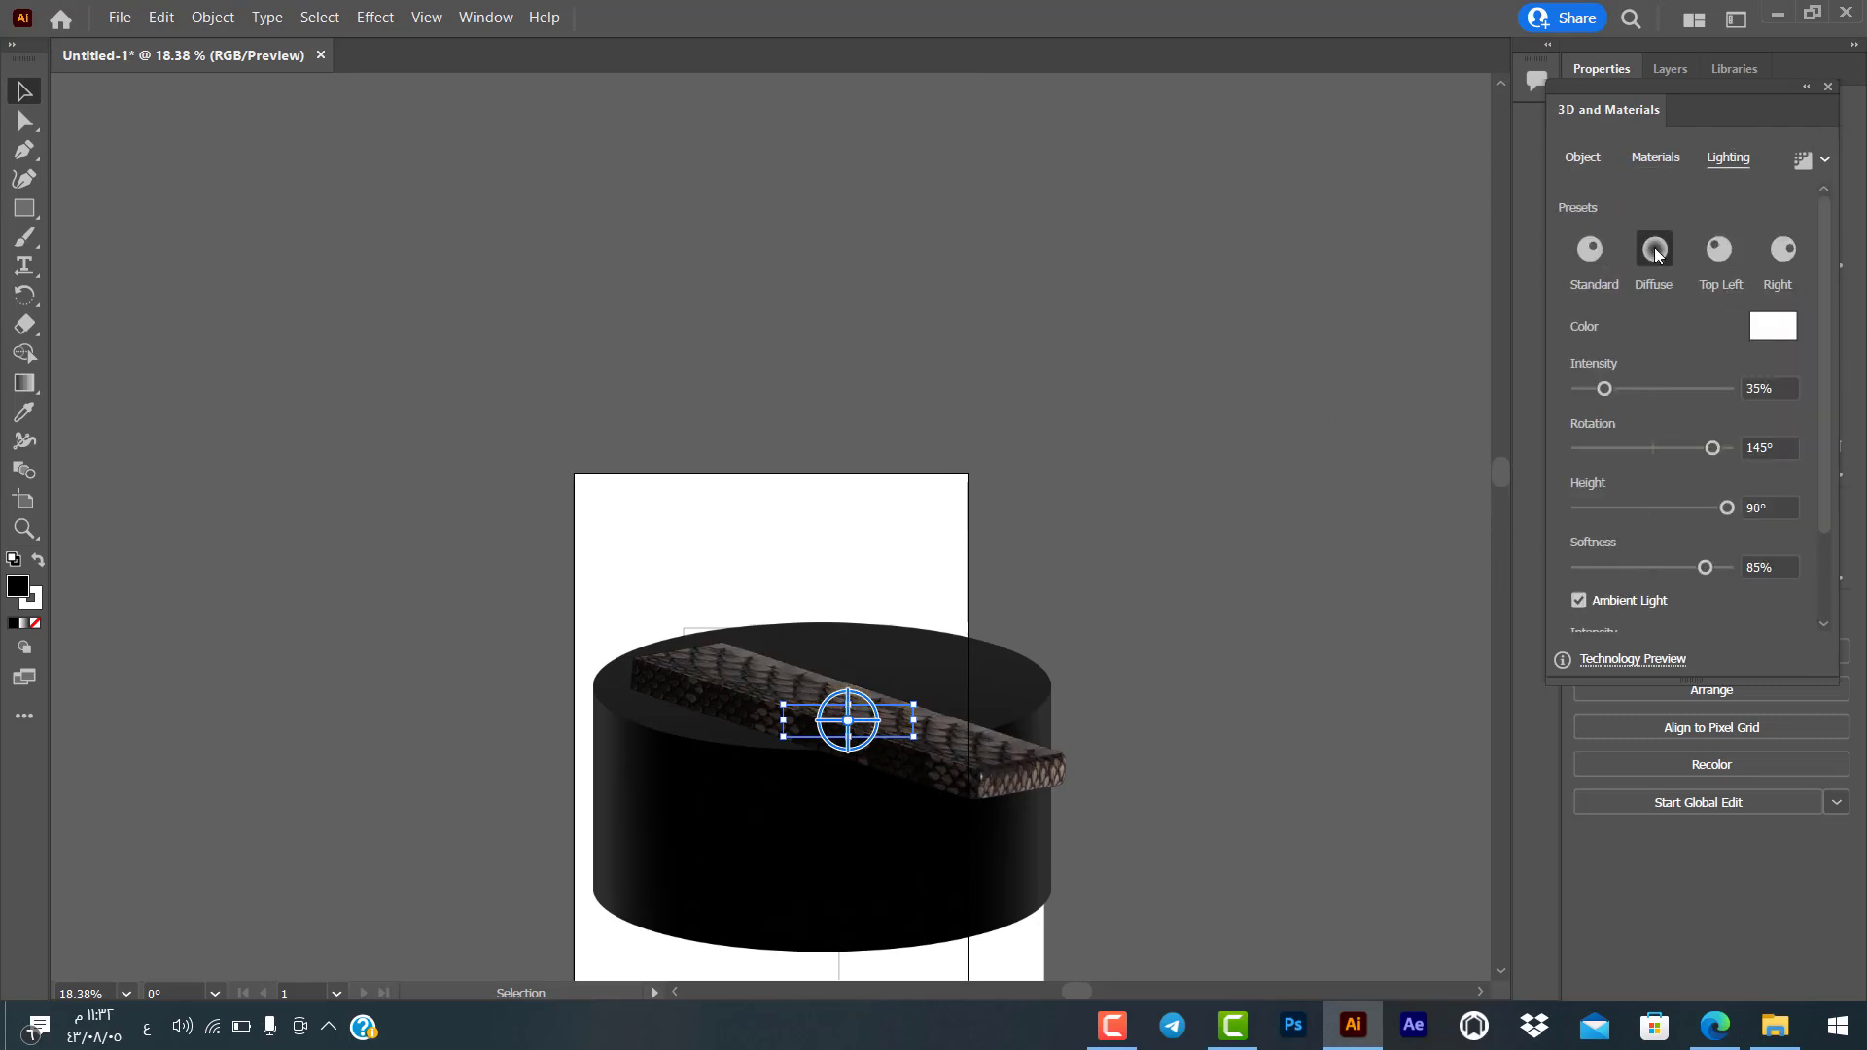
pyautogui.click(1592, 253)
pyautogui.click(1720, 250)
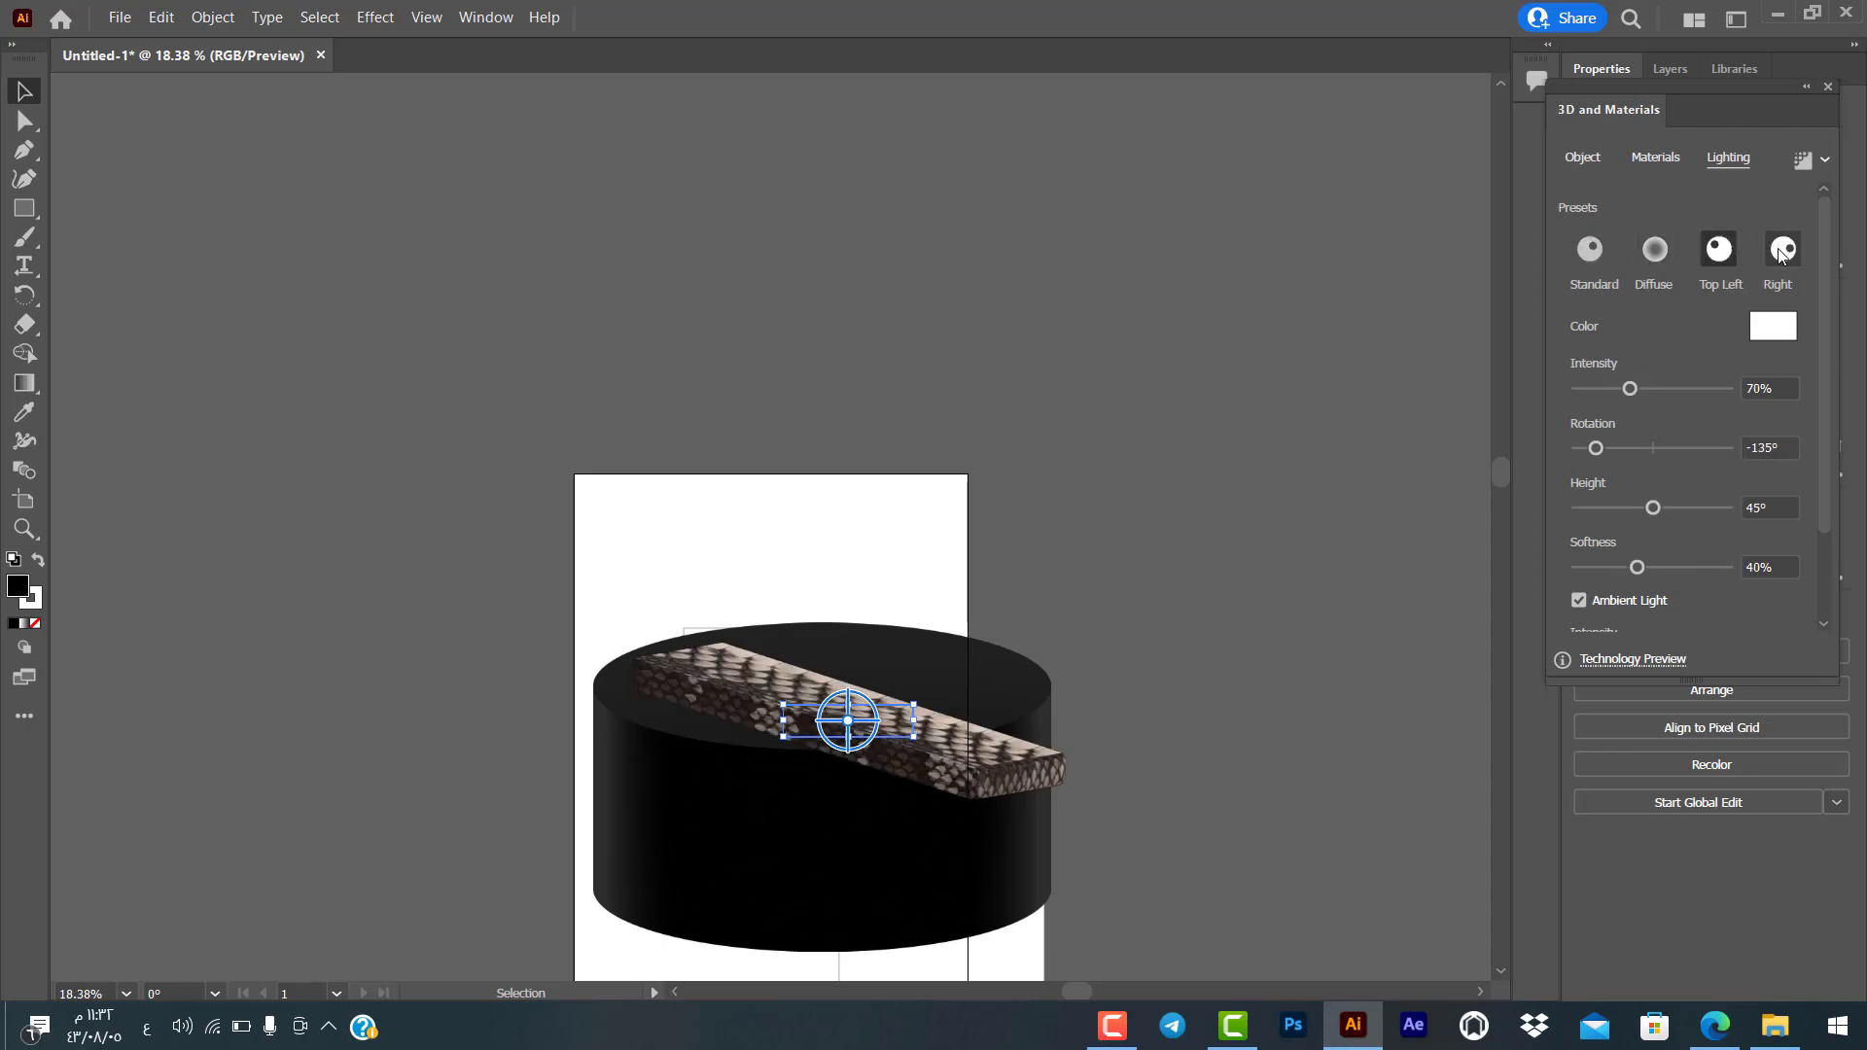
pyautogui.click(1782, 250)
# Step: Set light Intensity 76%, Rotation 11°, Height 43° and Softness 56%
pyautogui.click(1636, 389)
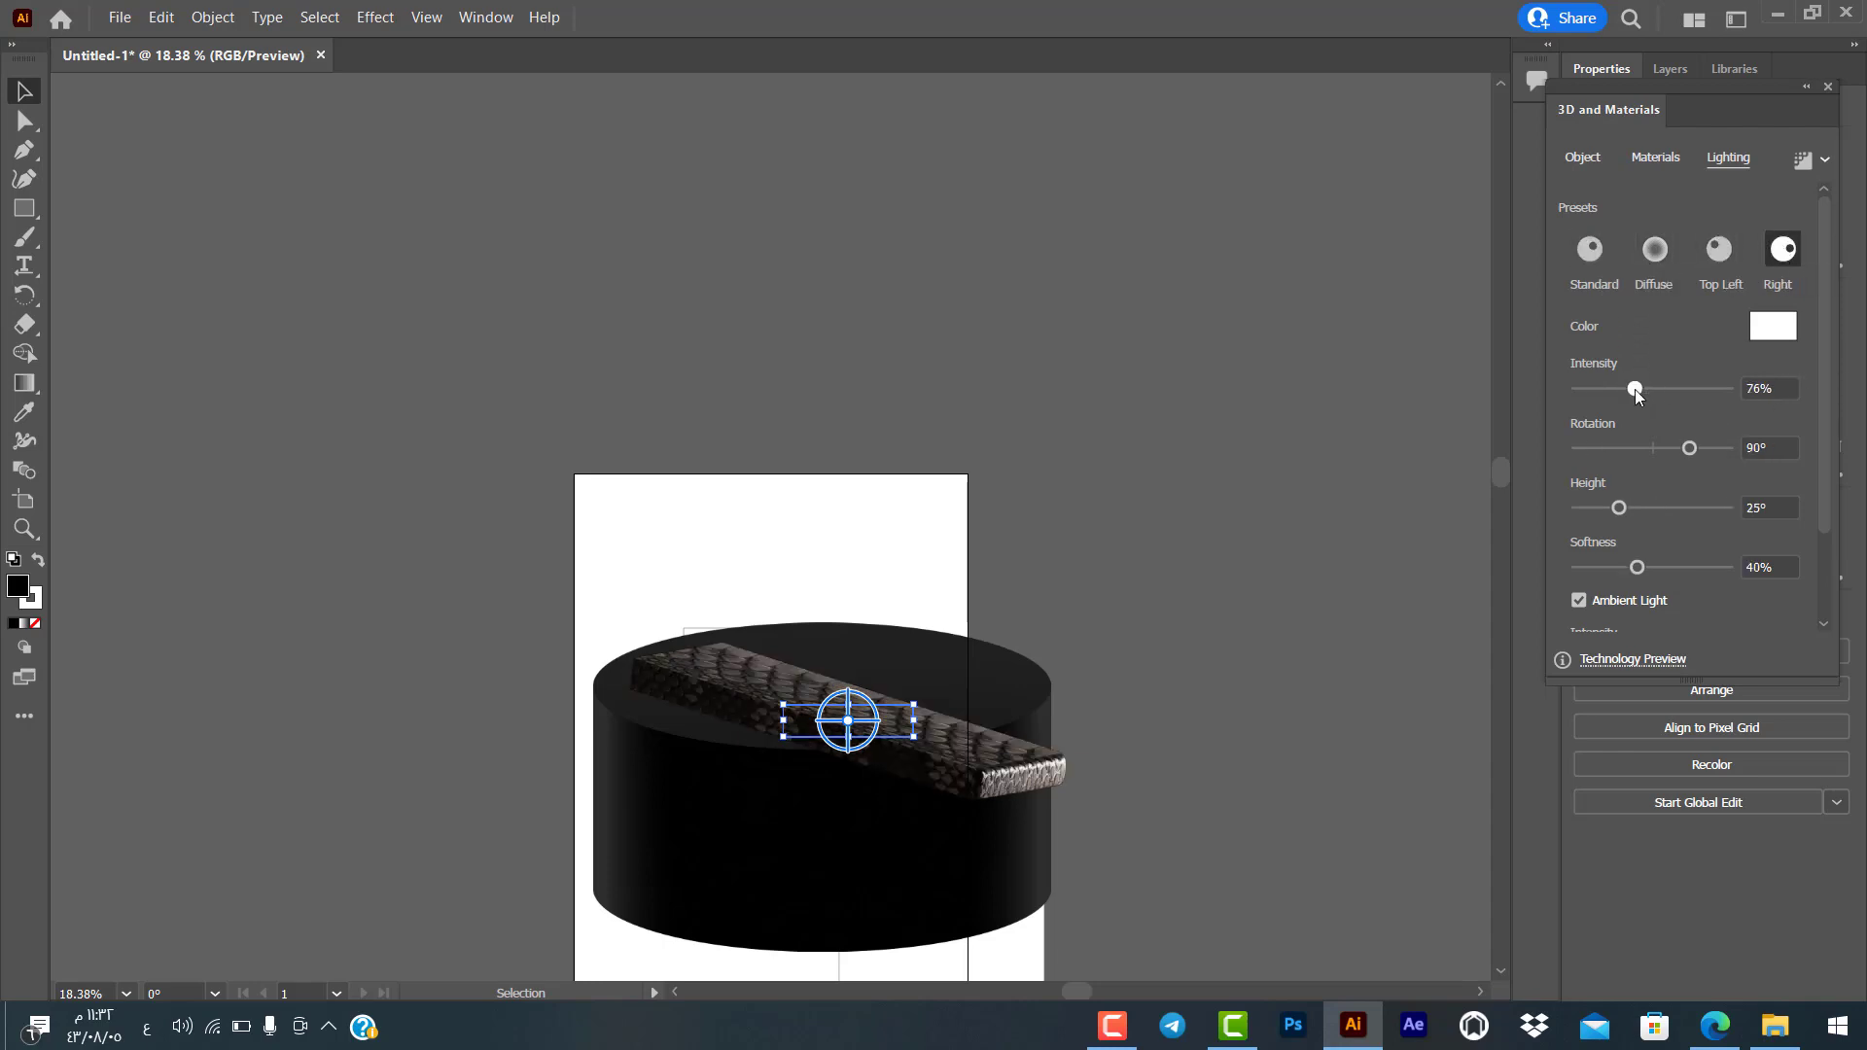
pyautogui.click(1658, 448)
pyautogui.click(1650, 507)
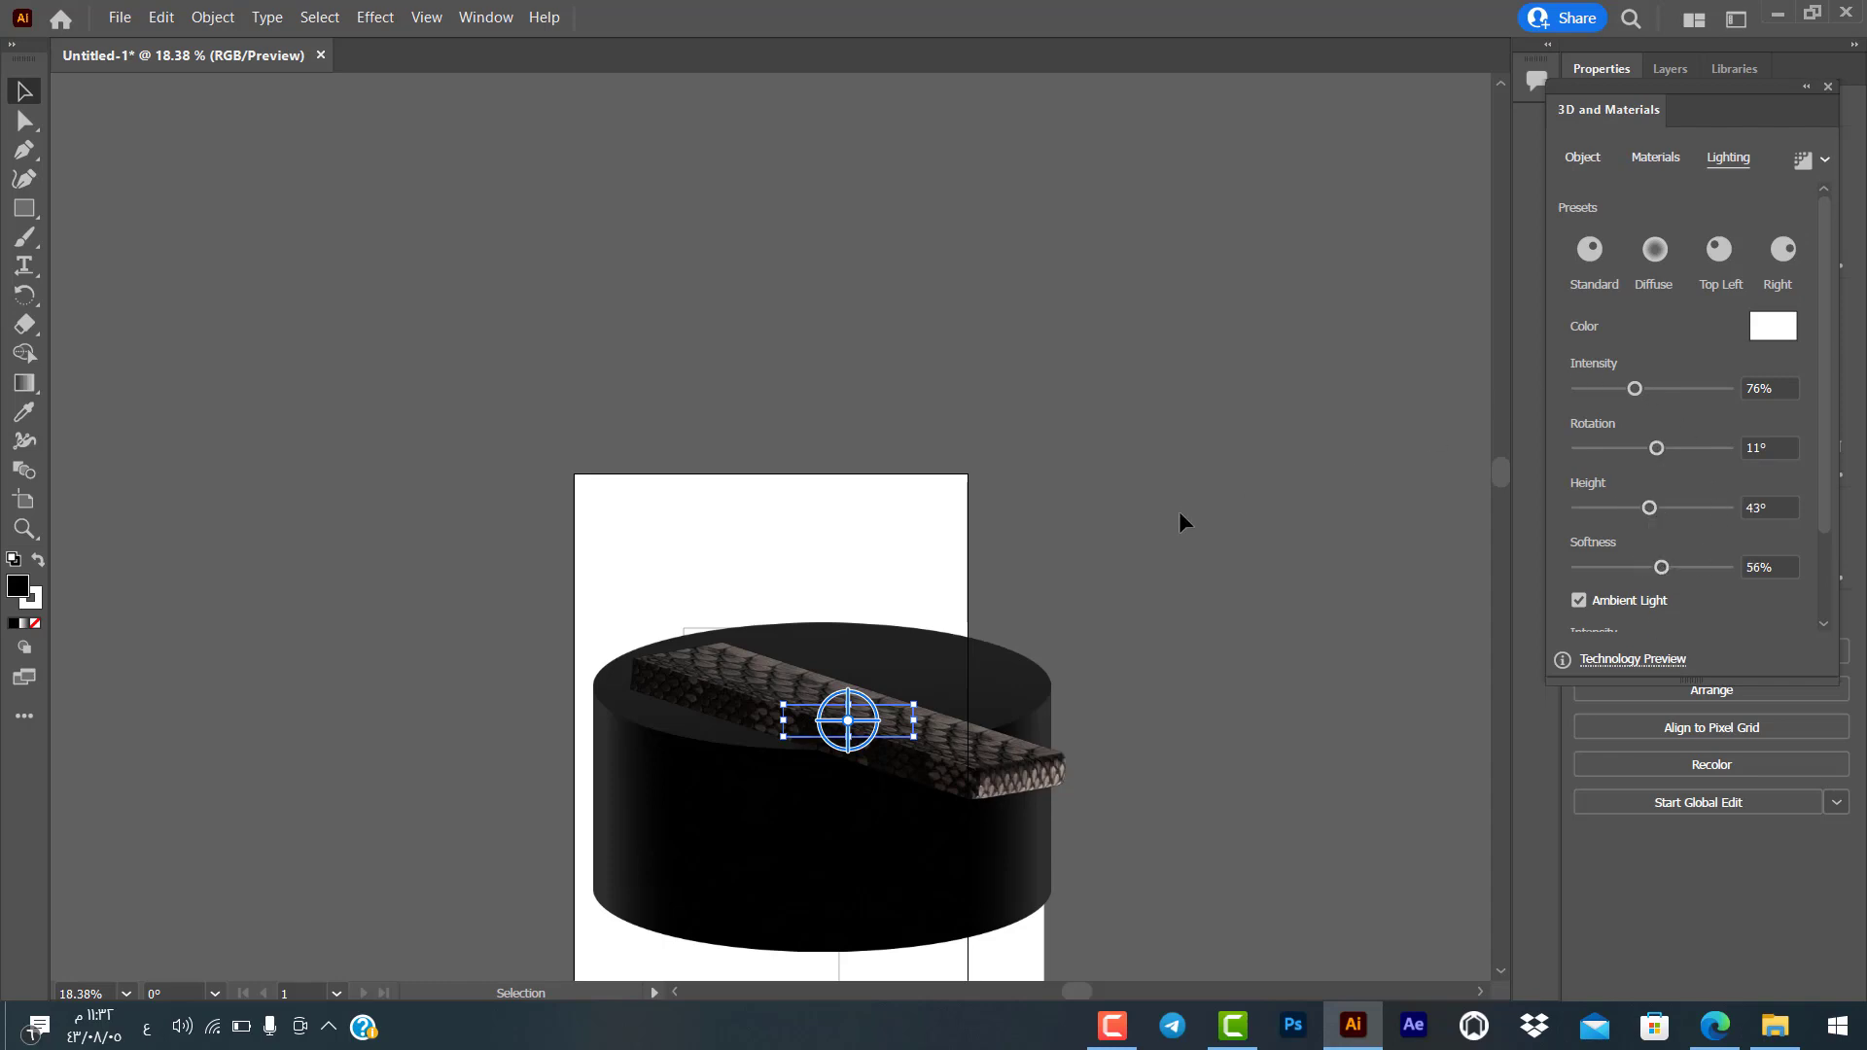
pyautogui.scroll(-1, 1182, 561)
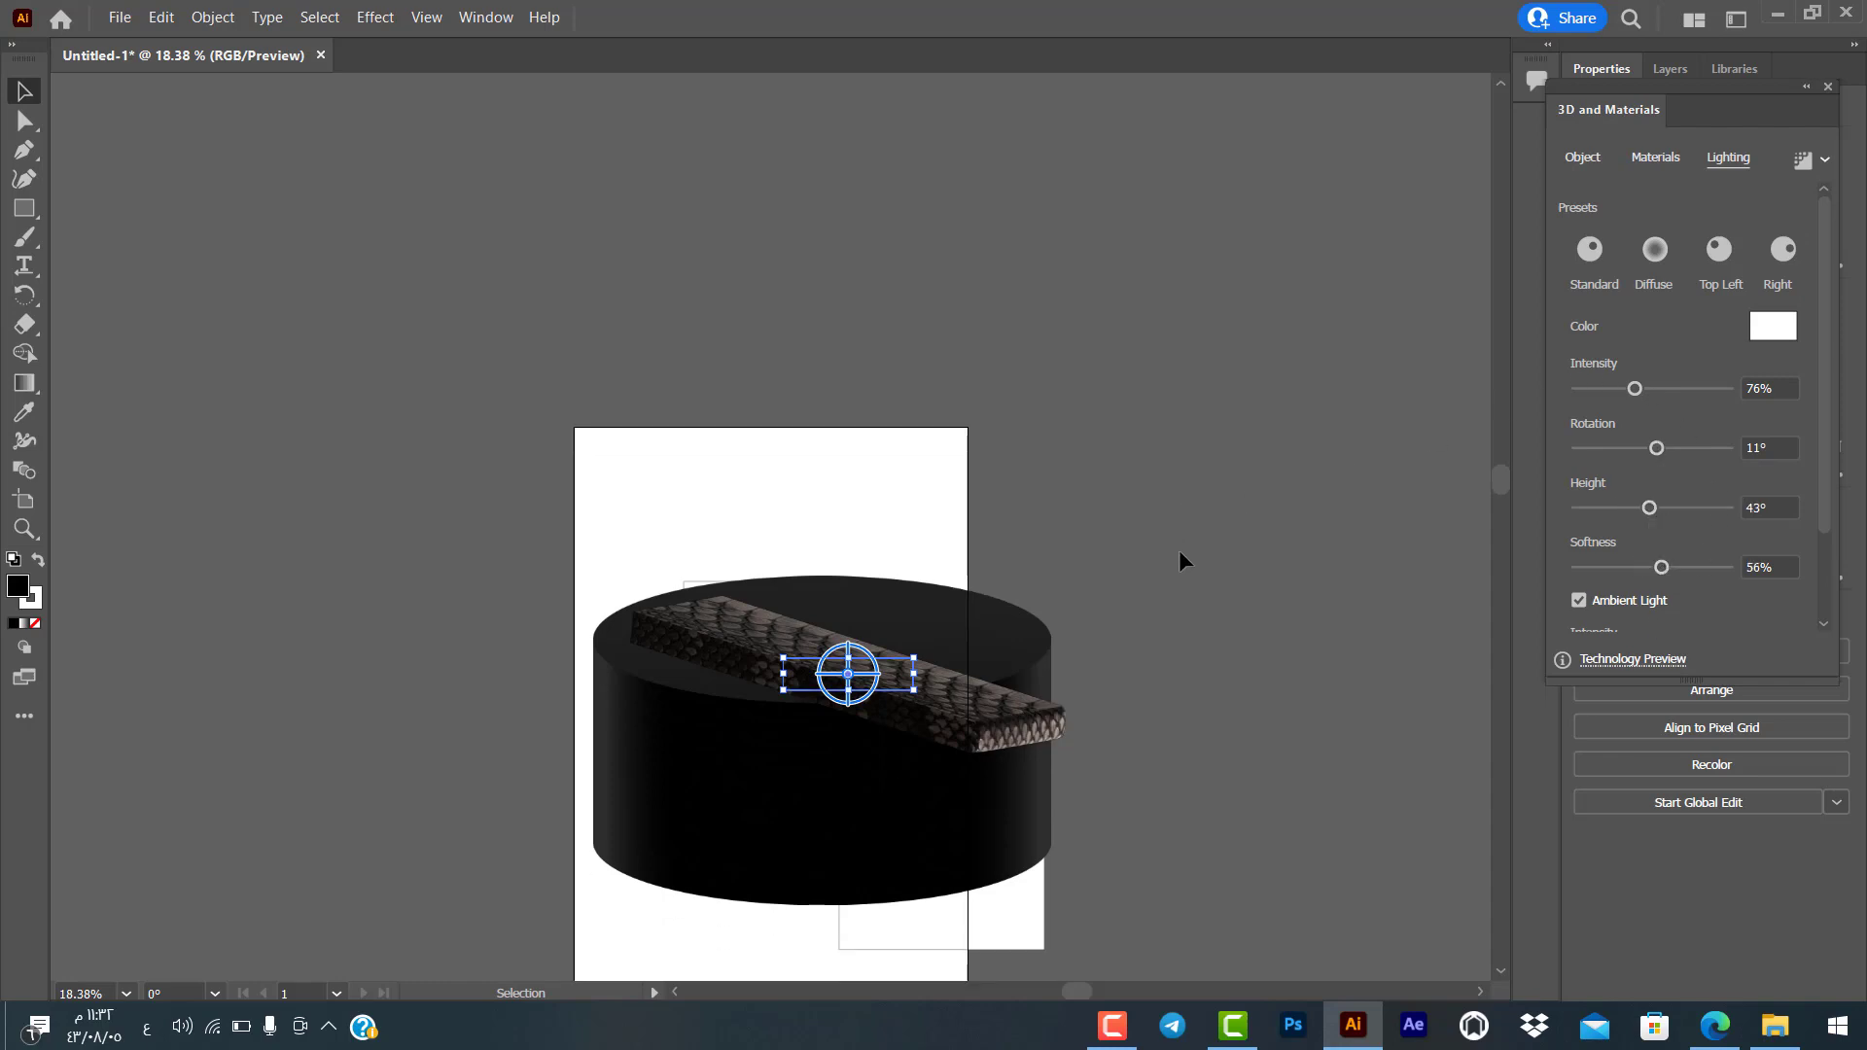
pyautogui.scroll(-1, 1181, 552)
pyautogui.scroll(-1, 1181, 551)
pyautogui.scroll(-2, 1604, 370)
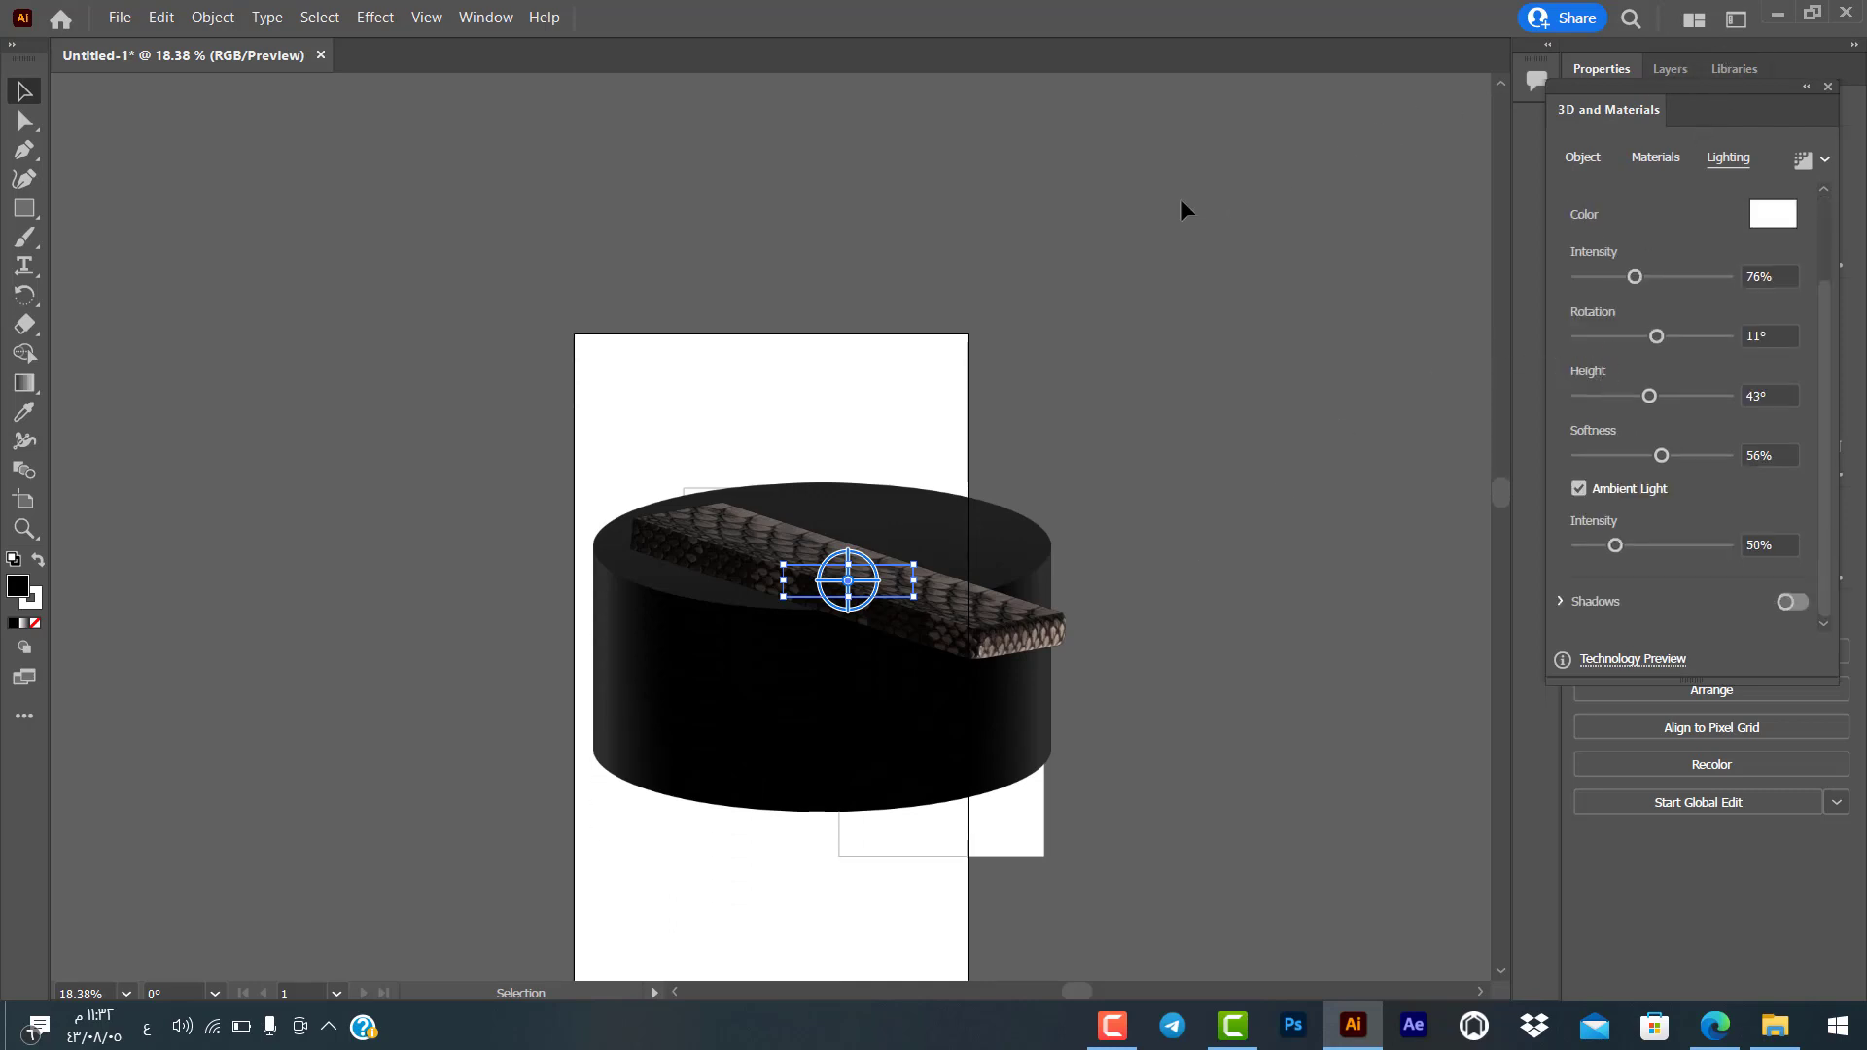
pyautogui.scroll(-2, 1086, 281)
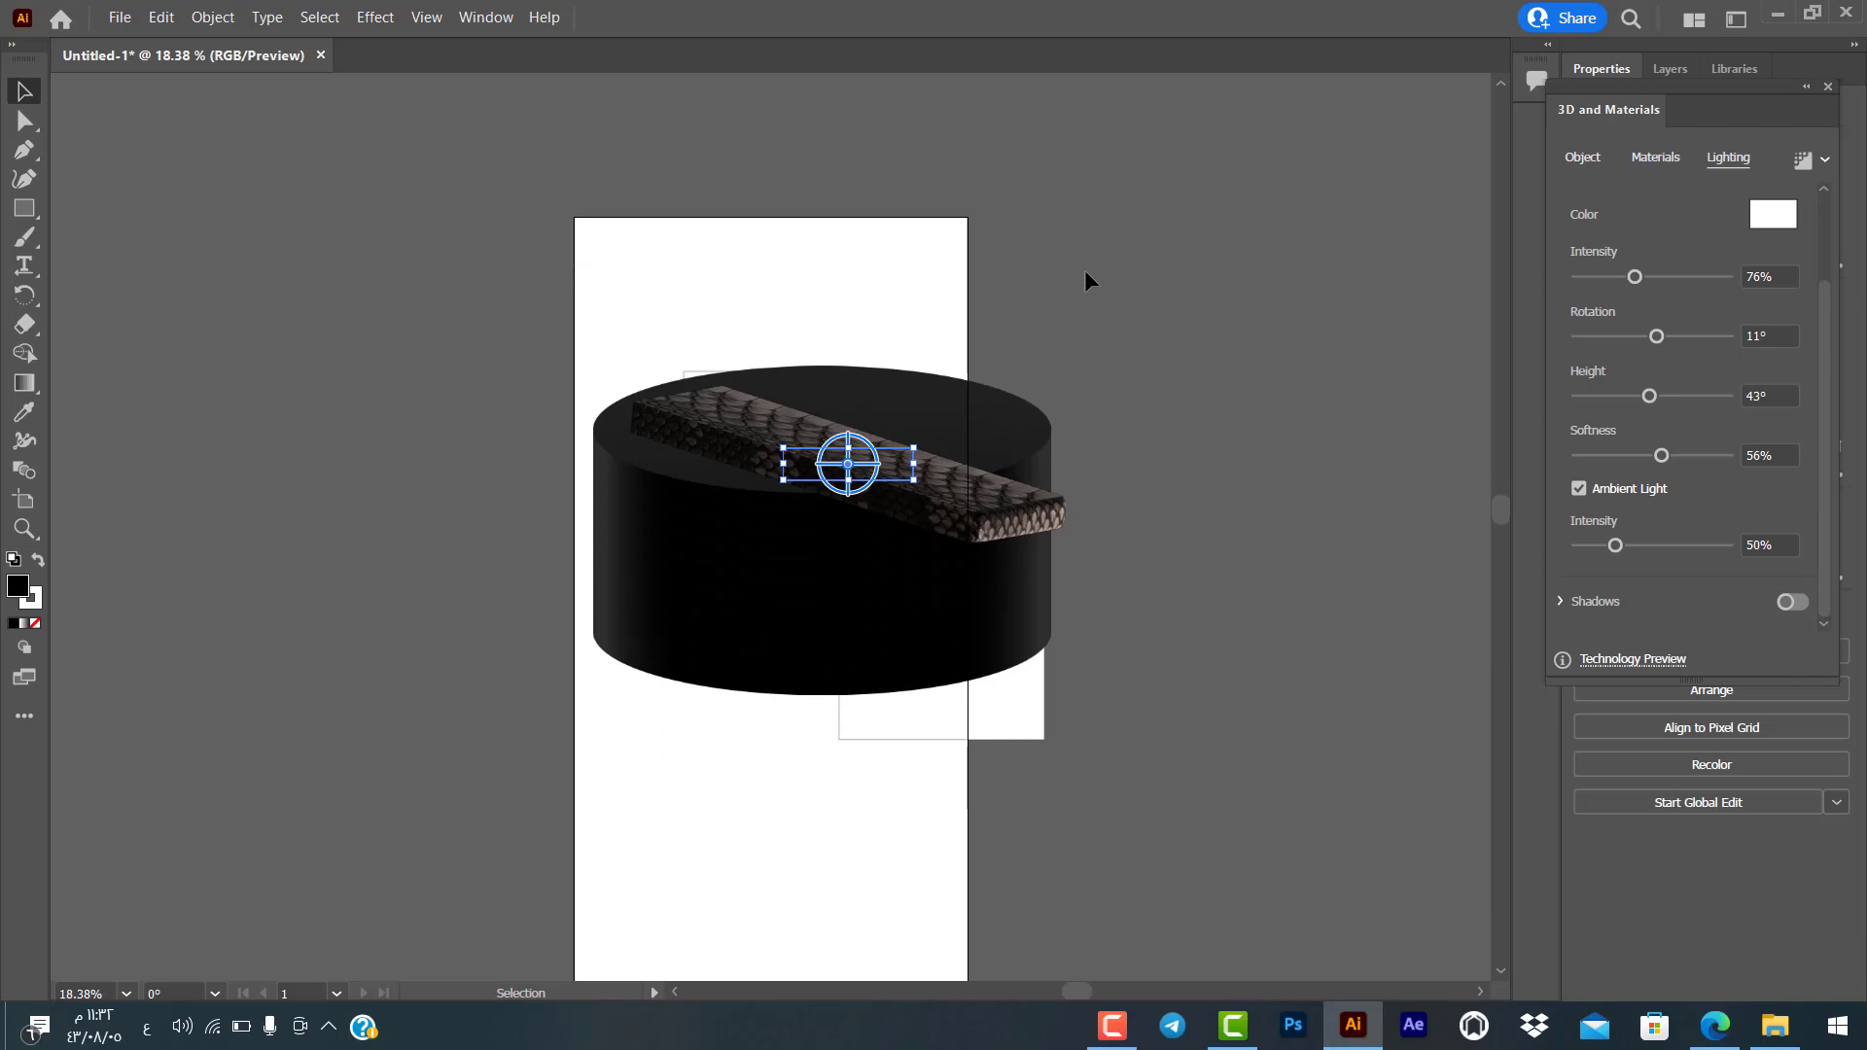